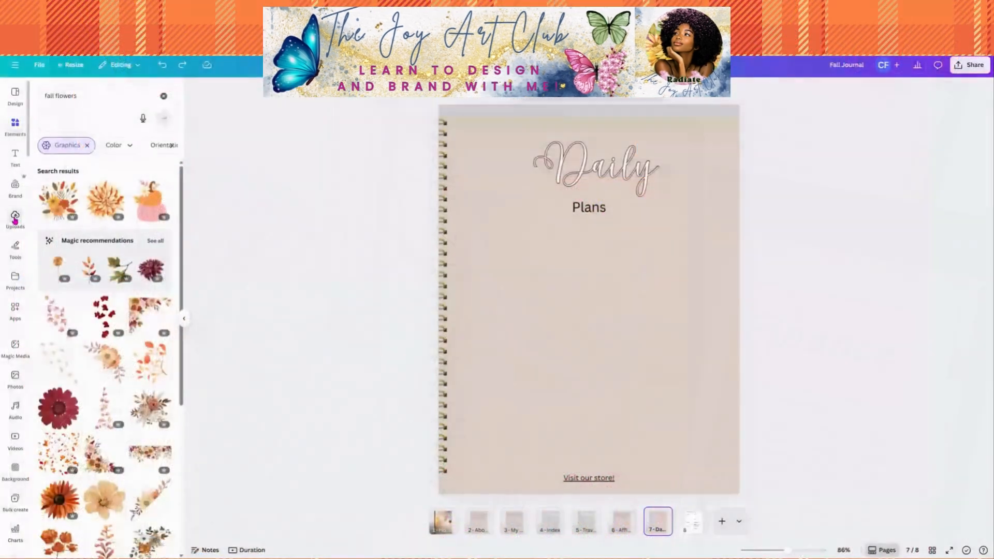
Insert the uploaded daily planner layout on the Daily page and move it below the "Daily" heading
left_click(16, 218)
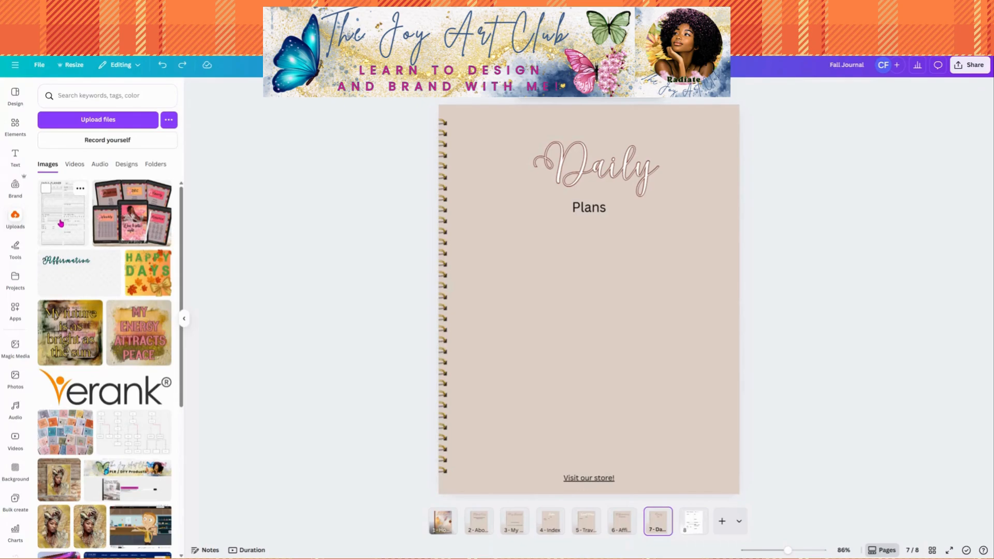
left_click(60, 223)
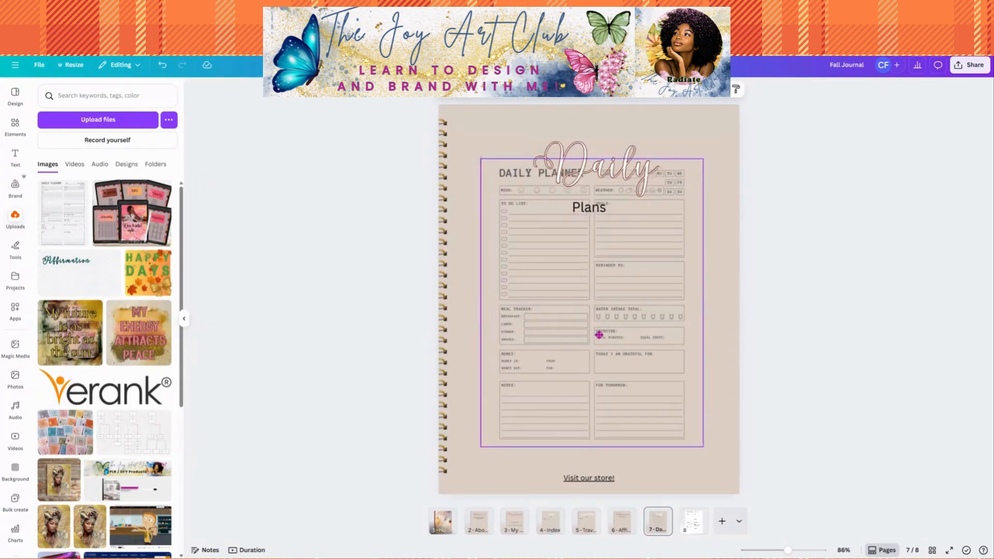
left_click_drag(599, 335, 591, 344)
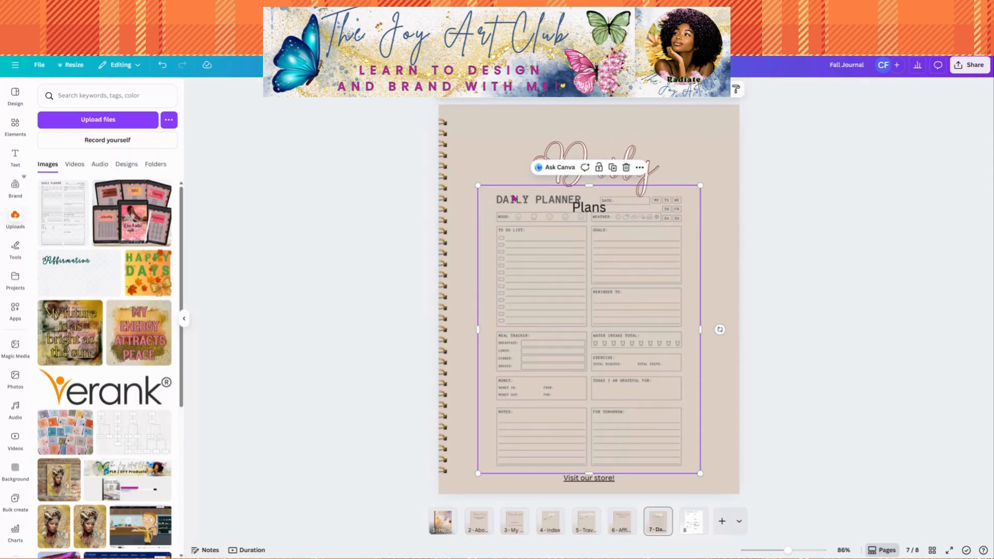
Erase the "DAILY PLANNER" title from the planner image with Magic Eraser, using a brush size of 28
left_click(545, 97)
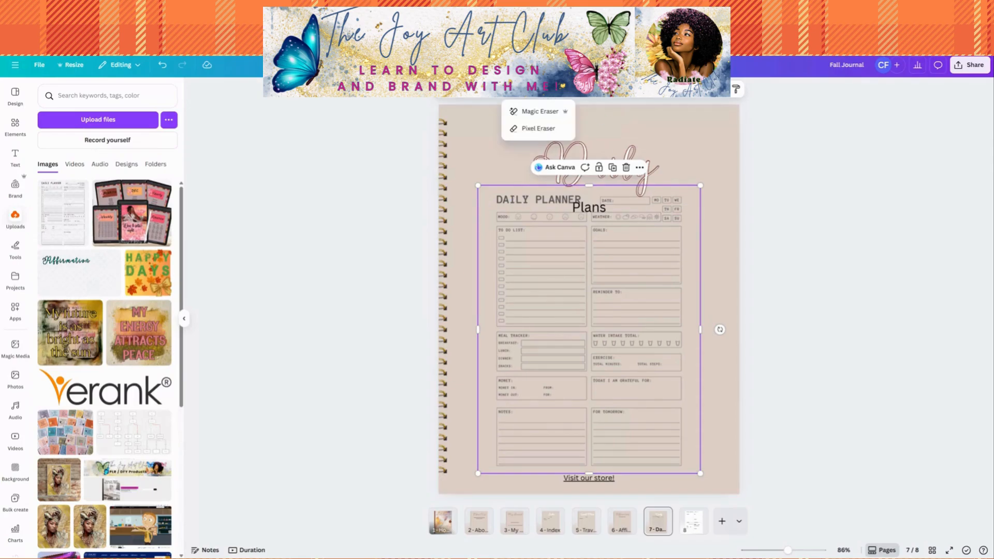
left_click(532, 112)
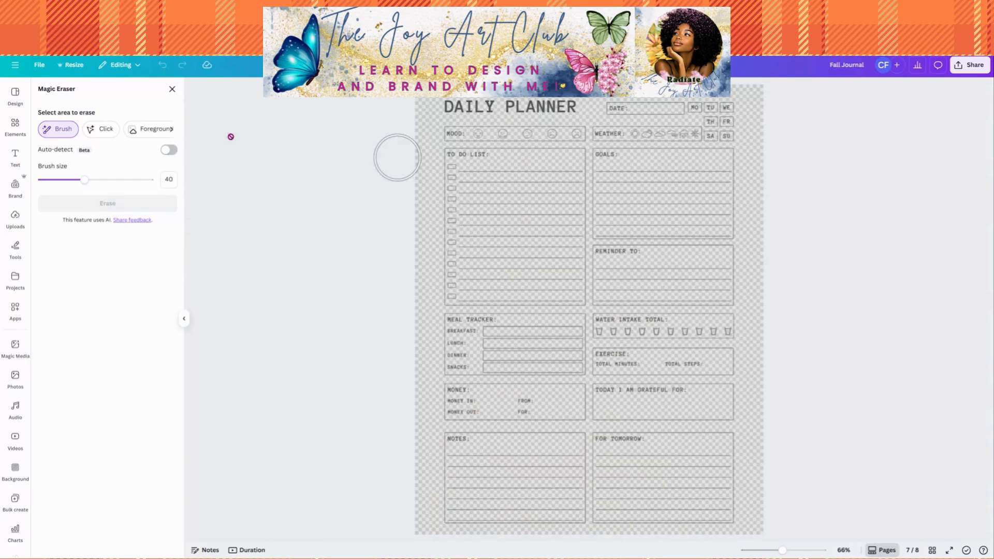
left_click_drag(84, 180, 71, 180)
mouse_move(438, 117)
left_mouse_down()
mouse_move(467, 102)
mouse_move(573, 106)
left_mouse_up()
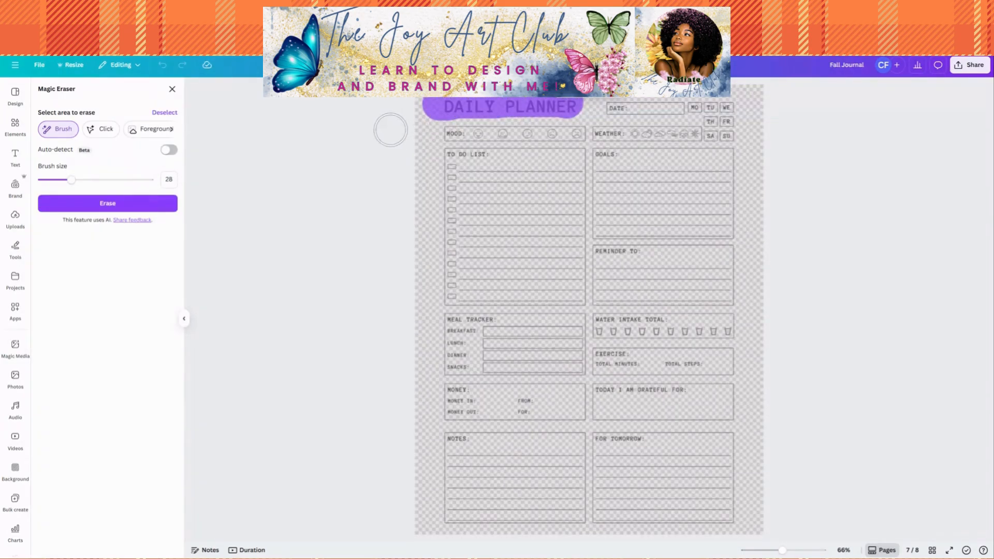
left_click(110, 208)
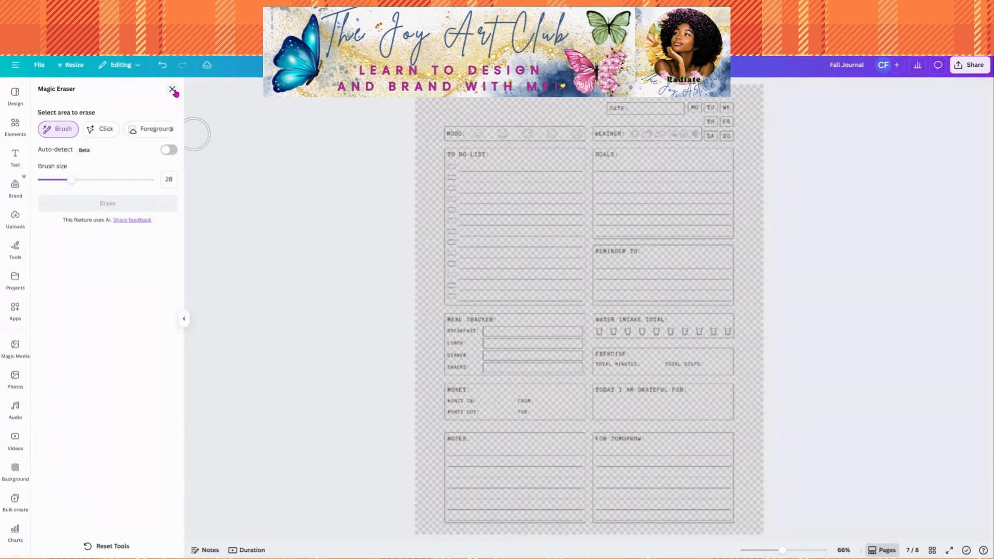
left_click(173, 90)
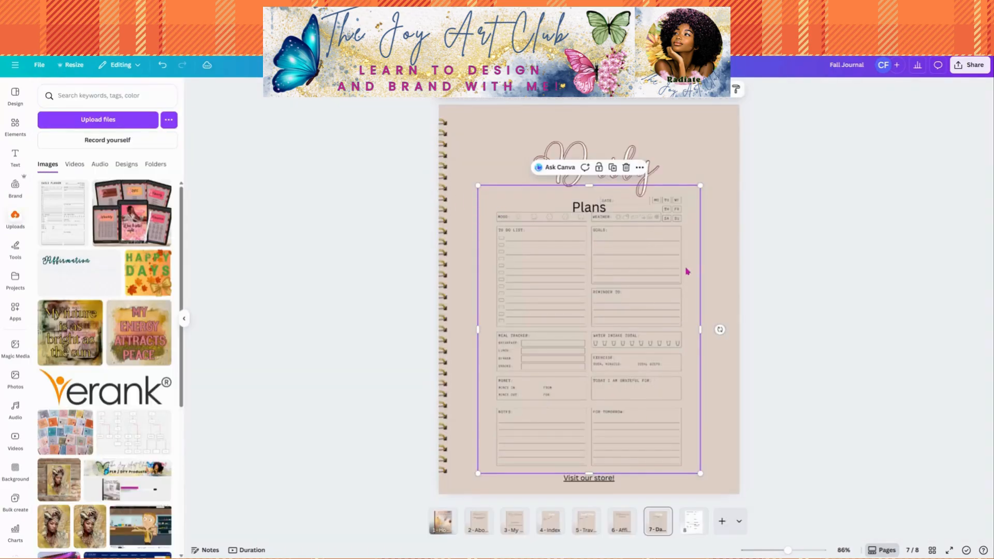
left_click_drag(687, 212, 710, 243)
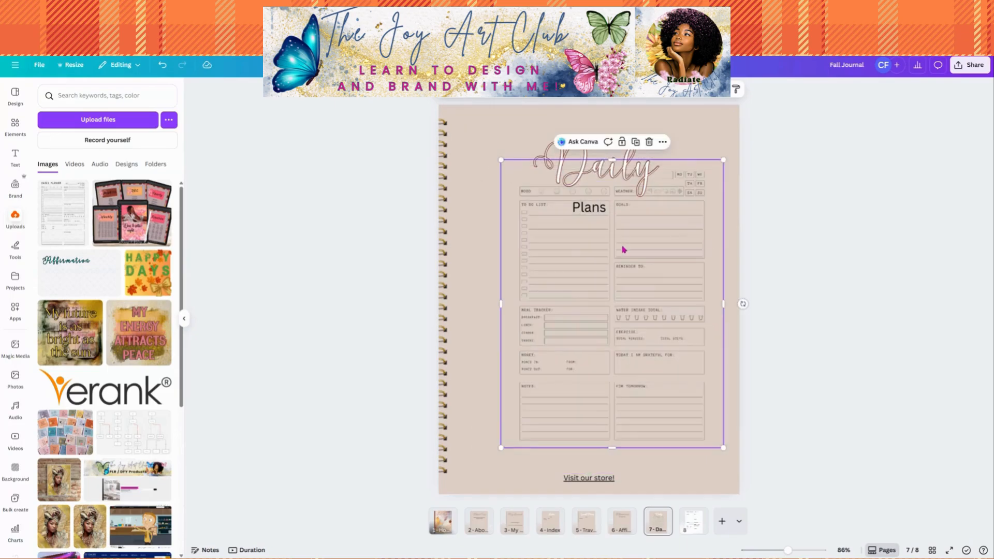
left_click_drag(642, 292, 622, 313)
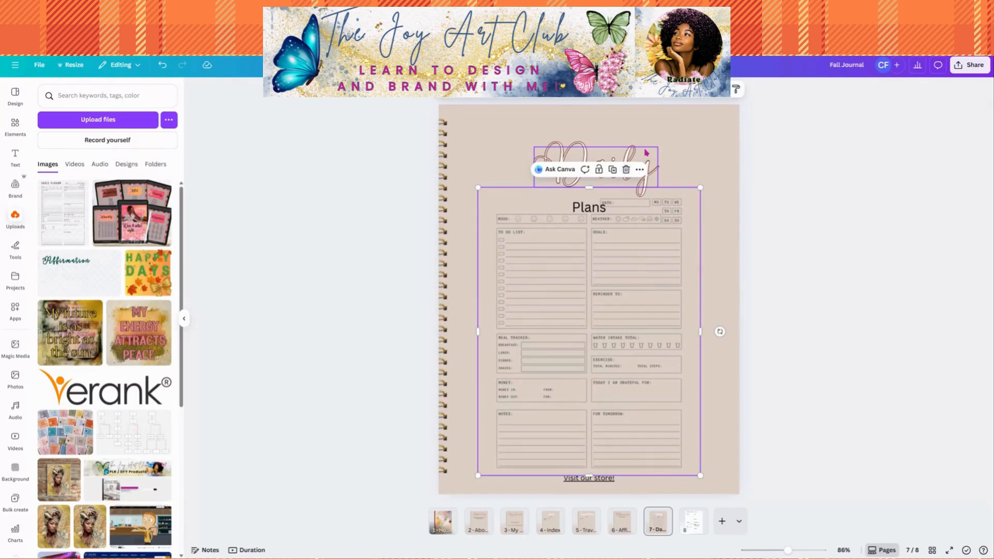
left_click(624, 527)
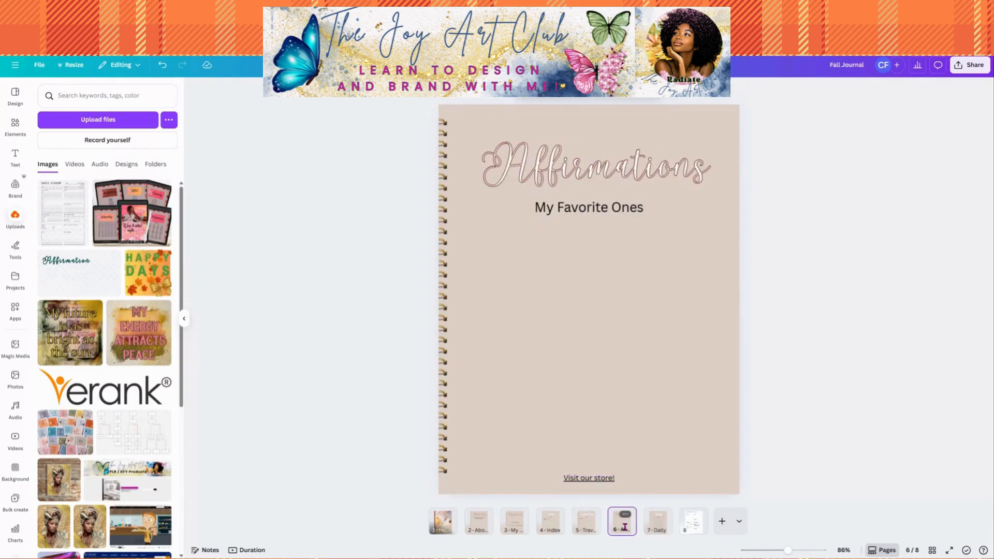
left_click(584, 177)
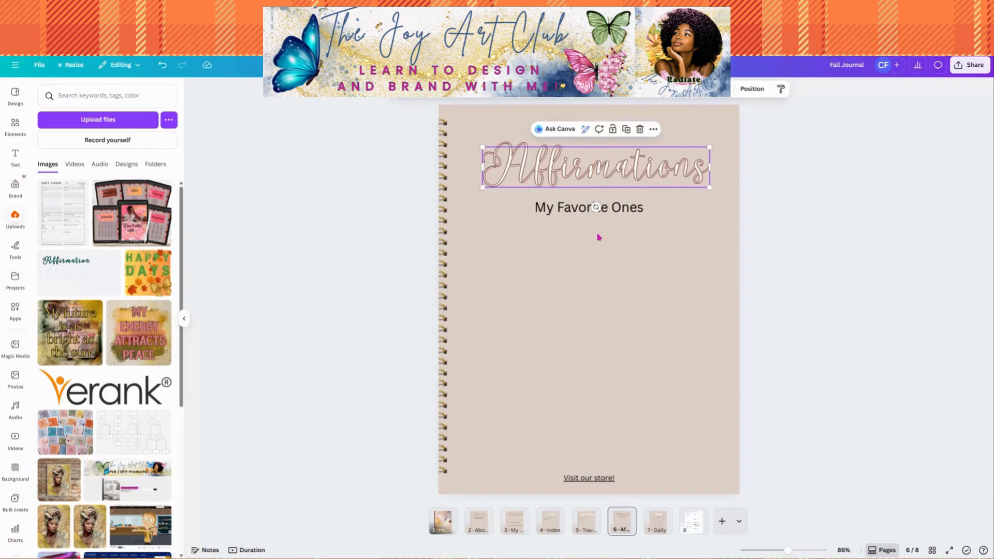
left_click(661, 523)
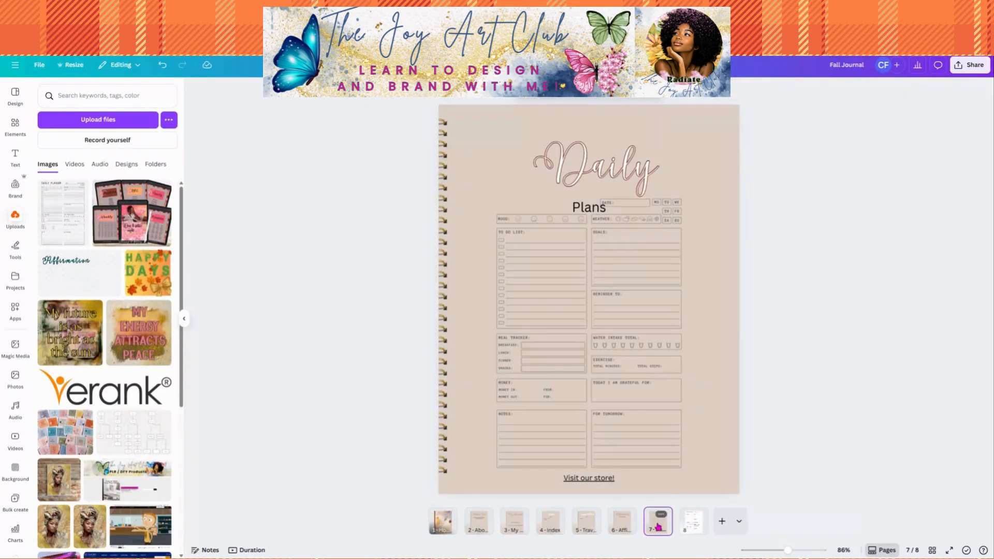
Enlarge the planner layout to nearly fill the Daily page, cropping its blank left margin and placing it beside the spiral binding
left_click(590, 263)
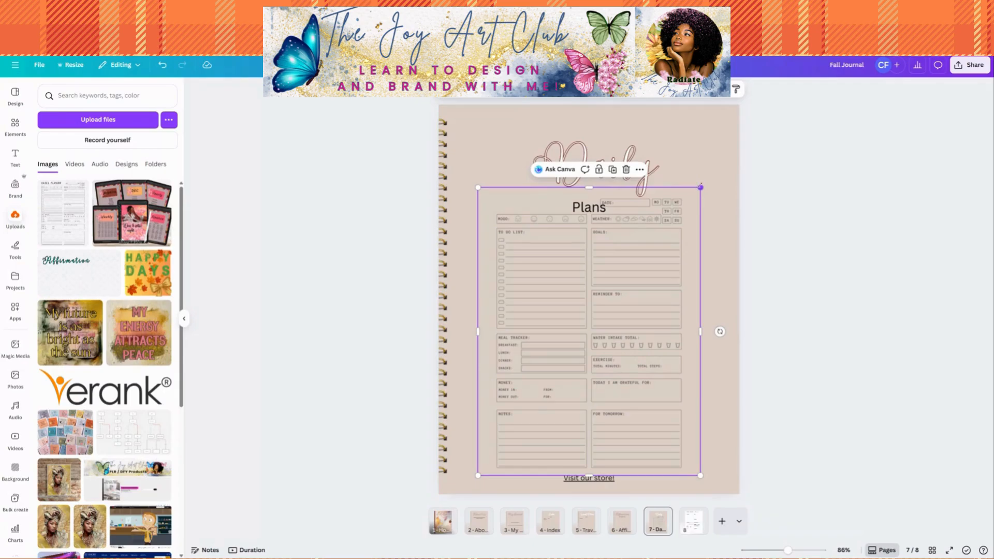
left_click_drag(700, 187, 732, 147)
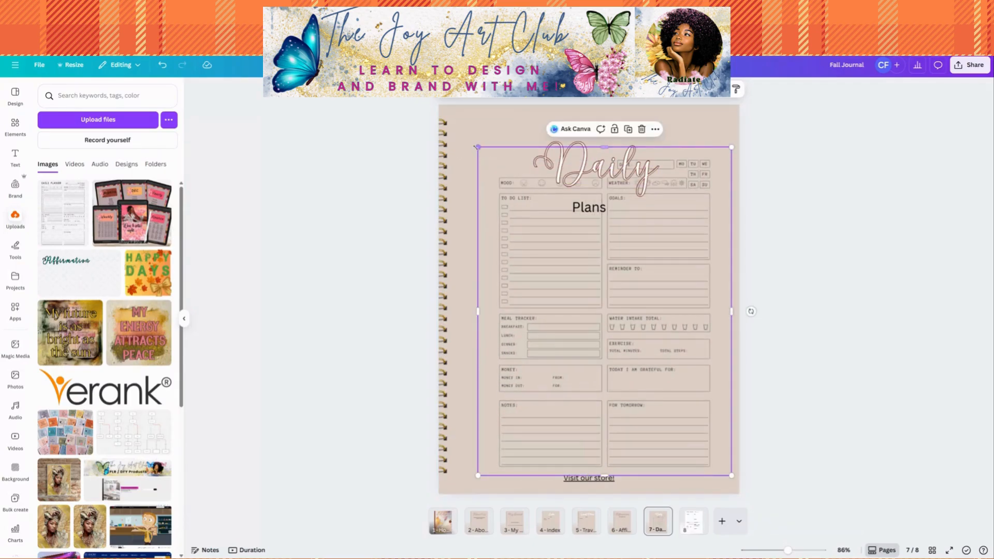
left_click_drag(477, 147, 453, 116)
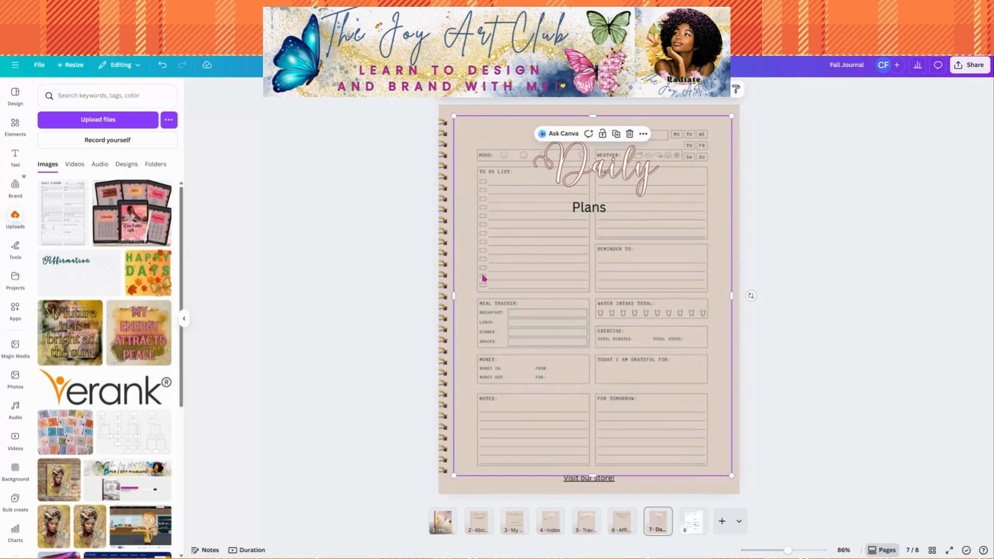
left_click_drag(454, 296, 474, 298)
left_click_drag(564, 298, 543, 303)
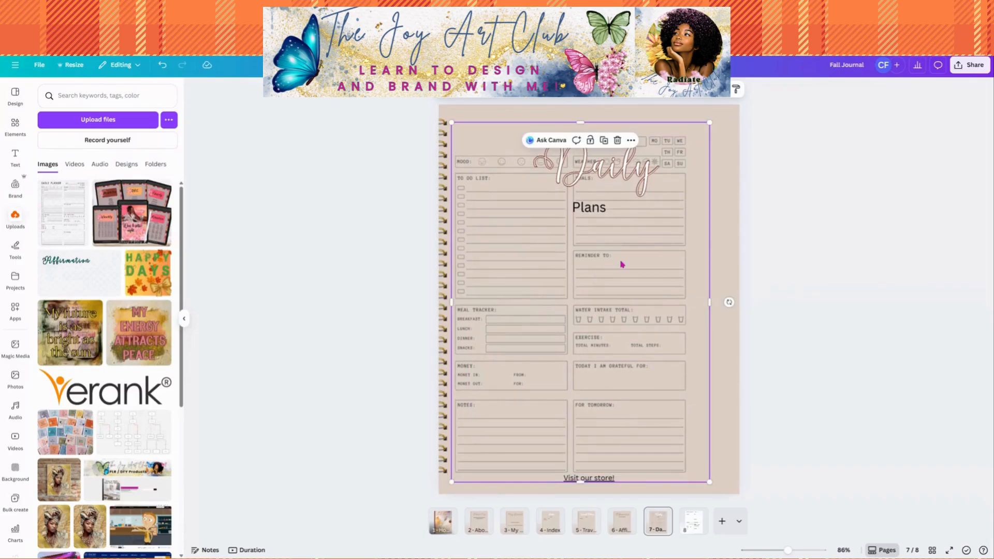
Move the "Daily" heading to the page's upper-left corner and place "Plans" beside it above the date field
left_click(739, 265)
left_click(611, 175)
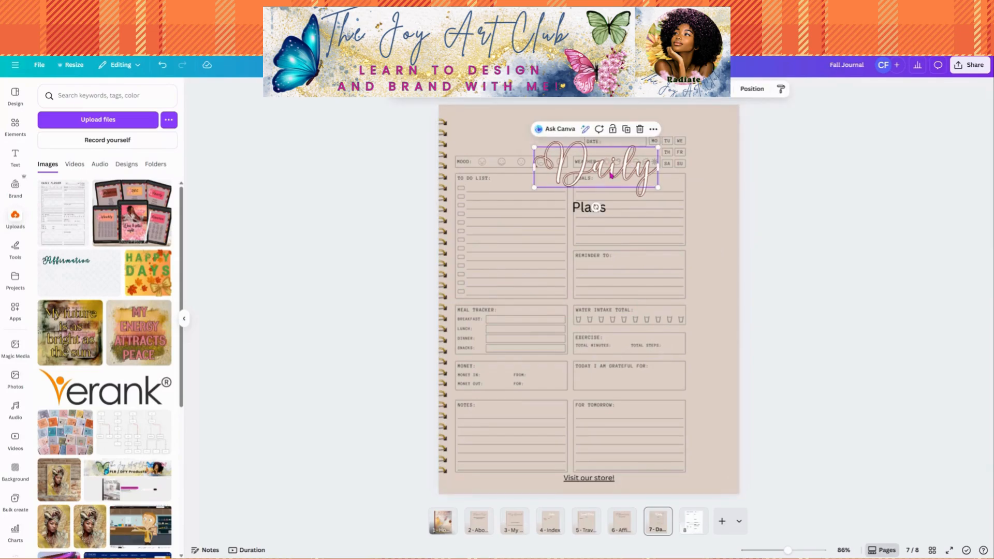
left_click_drag(608, 171, 524, 140)
left_click(602, 205)
left_click_drag(602, 205, 616, 124)
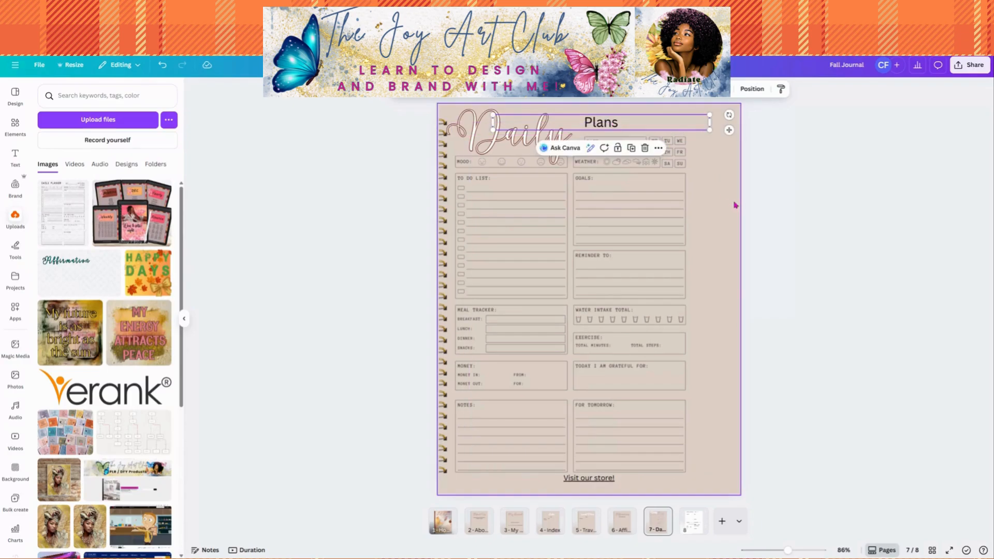
left_click(725, 206)
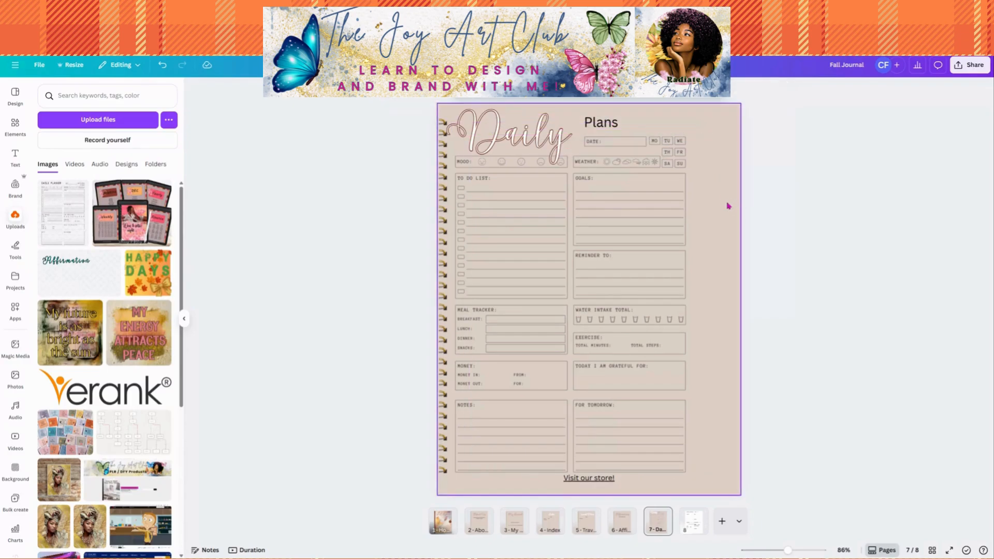
left_click(626, 528)
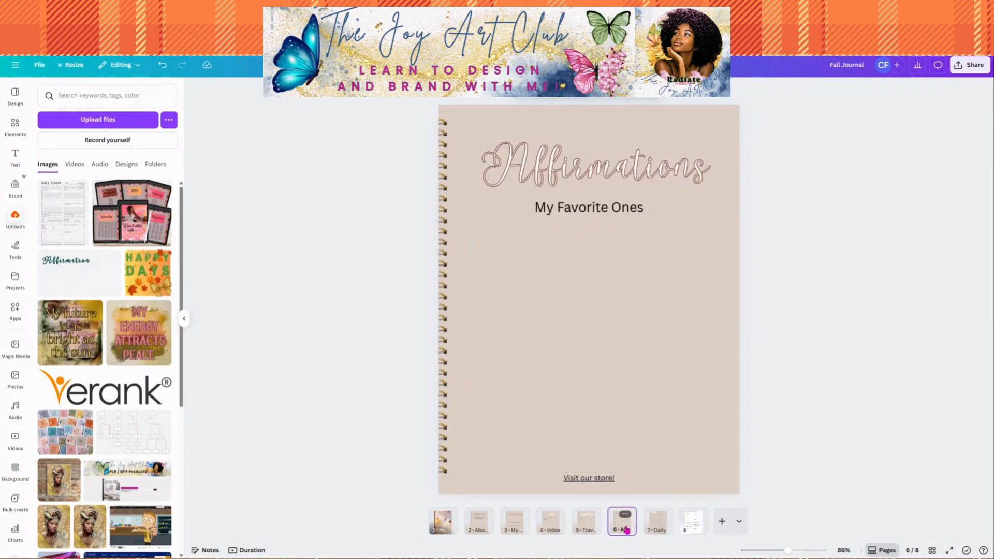
left_click(650, 527)
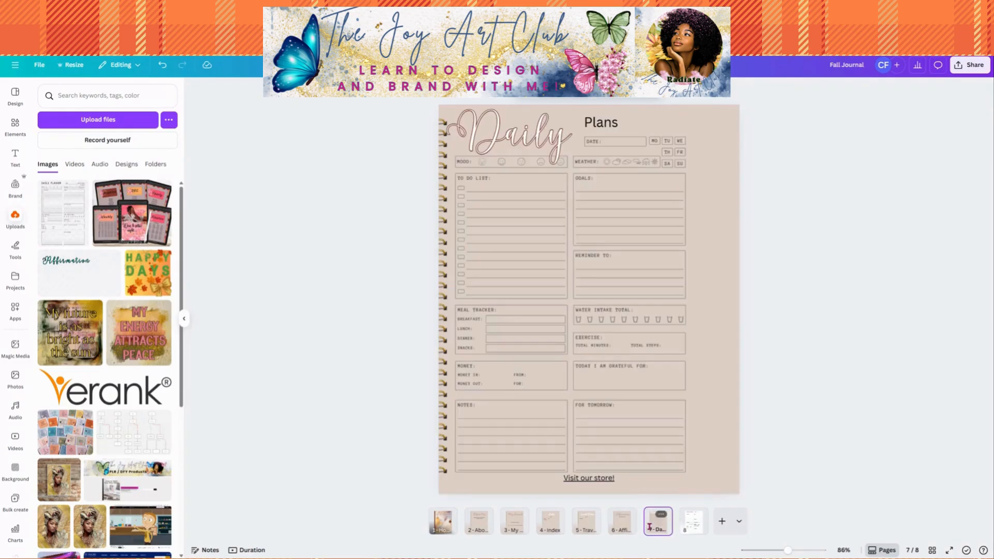
left_click(535, 131)
left_click(503, 142)
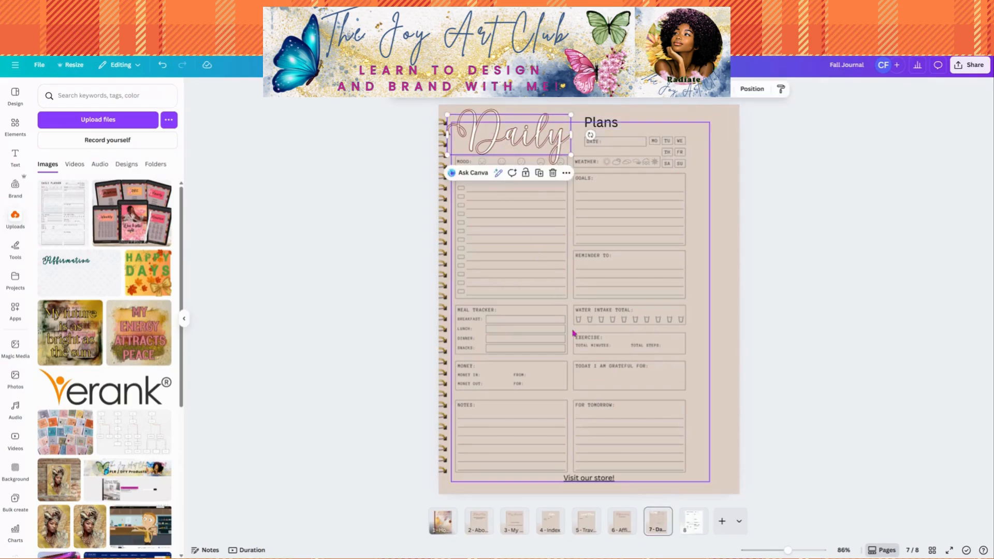
left_click(622, 528)
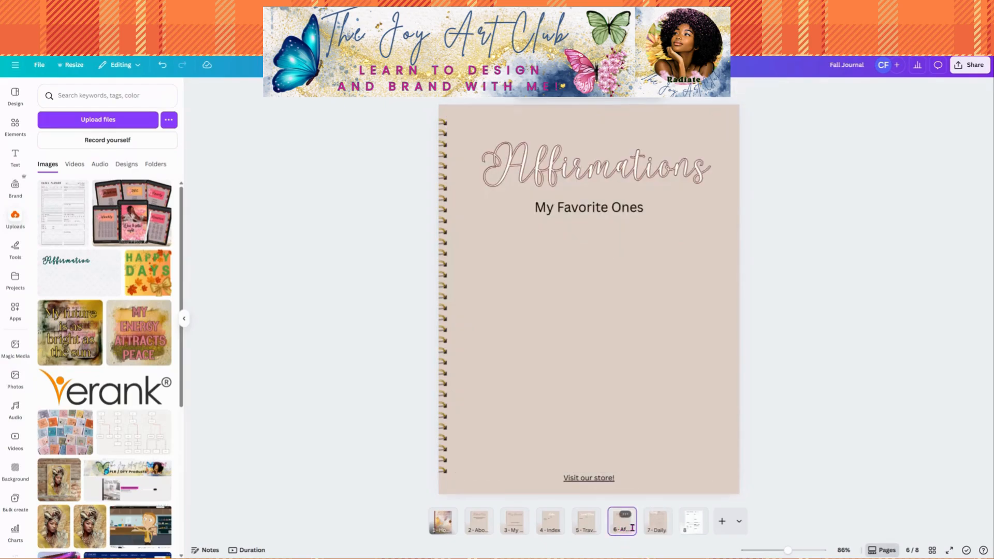
left_click(658, 528)
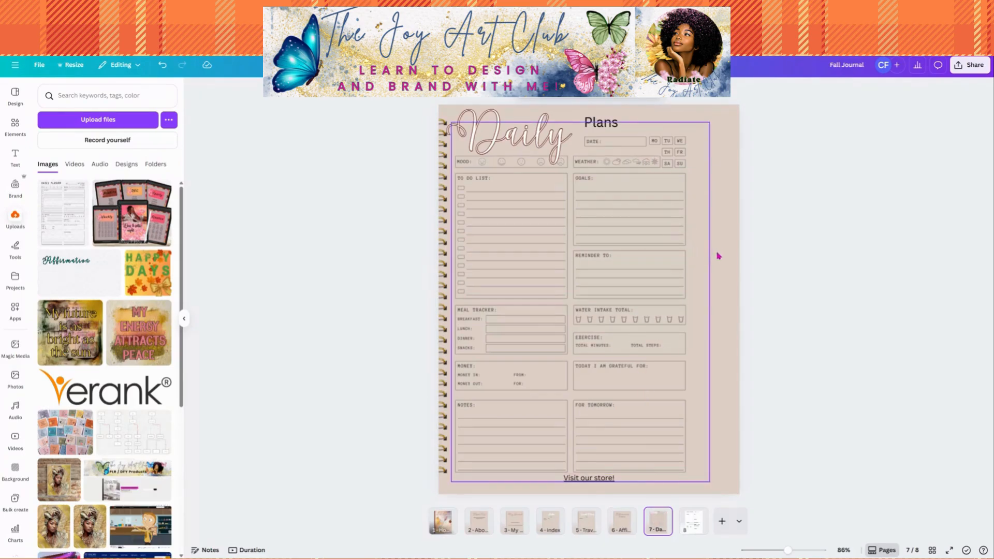
Crop the planner layout's blank right margin slightly on the Daily page
left_click(675, 237)
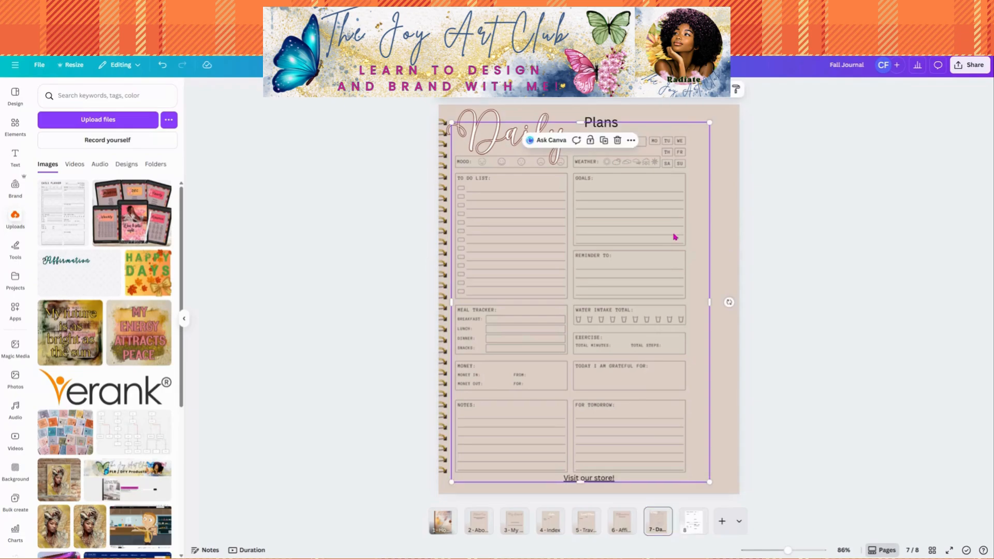
left_click_drag(710, 301, 699, 302)
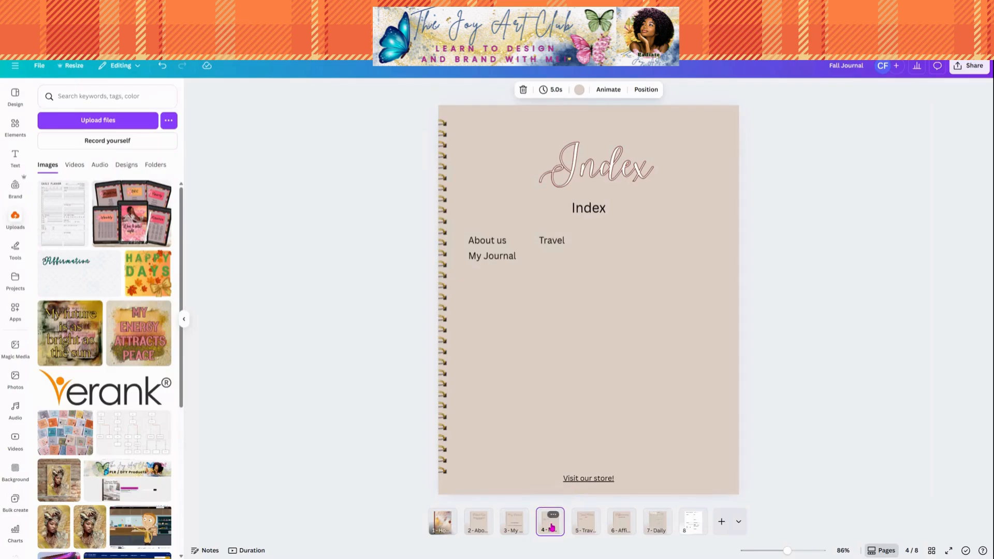
Move the Index page forward to become page 2, directly after the cover
left_click_drag(550, 527, 460, 521)
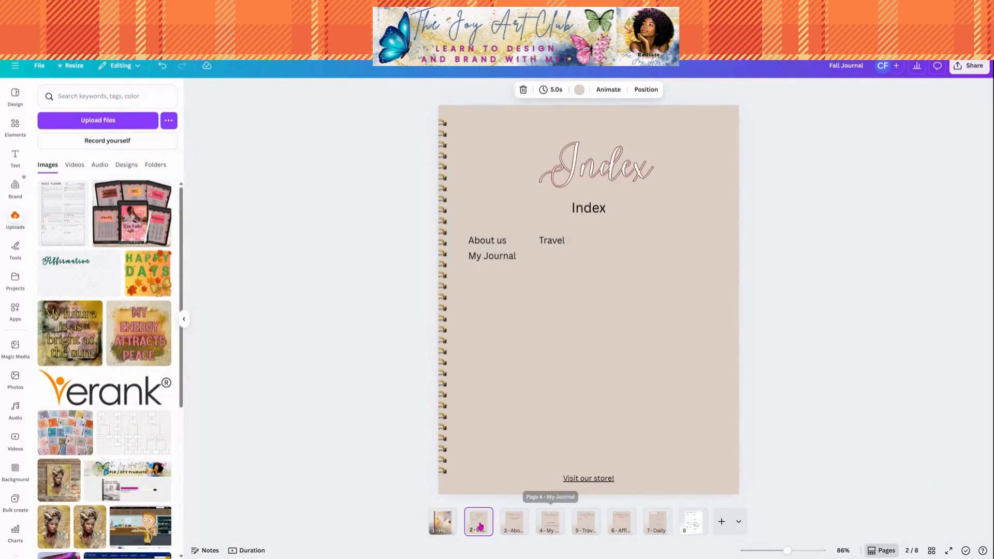
left_click(488, 242)
left_click(557, 244)
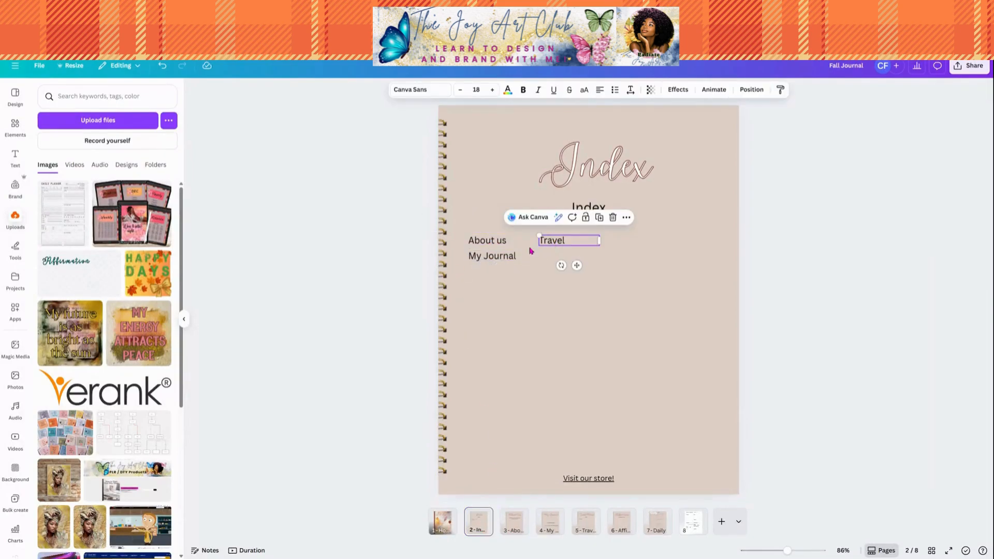
left_click(485, 257)
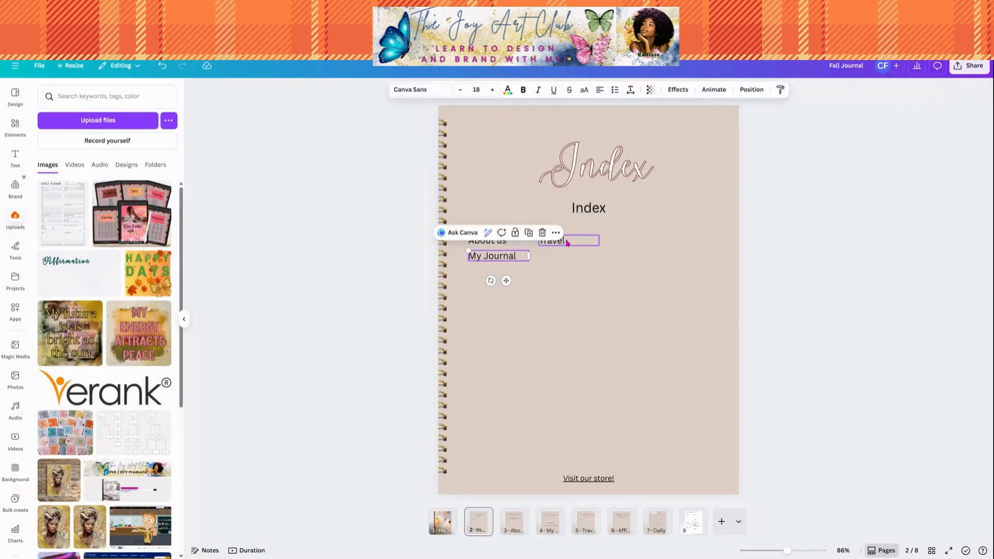
Duplicate the "Travel" index entry, place the copy beneath it level with "My Journal", and change its text to "Affirmations"
left_click(567, 243)
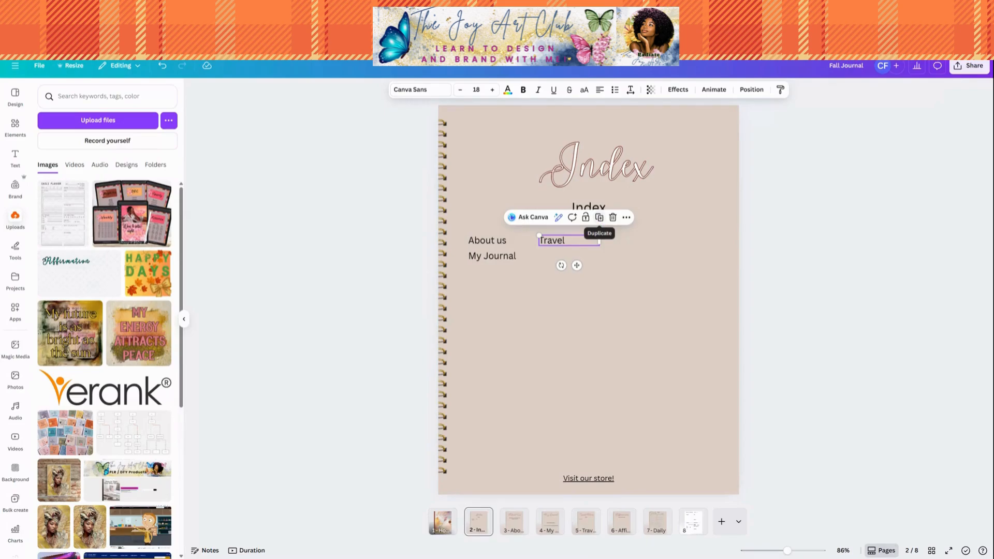
left_click(599, 217)
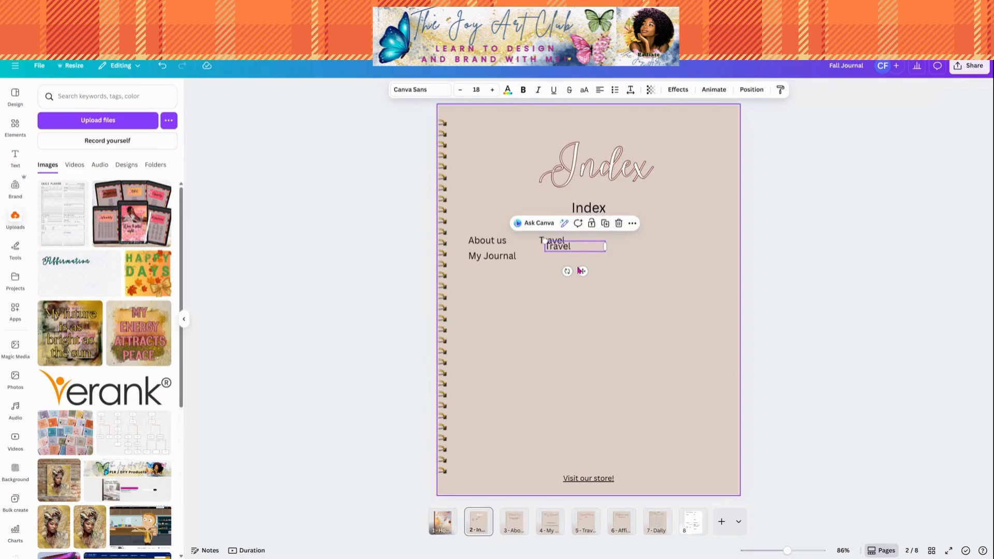
mouse_move(582, 273)
left_mouse_down()
mouse_move(566, 286)
mouse_move(574, 280)
left_mouse_up()
double_click(554, 256)
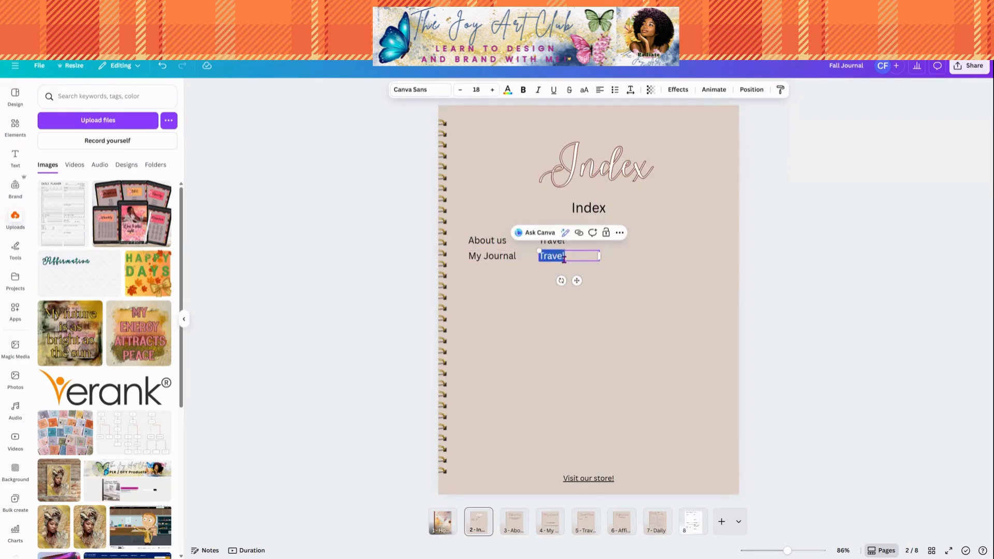
type("Affirma")
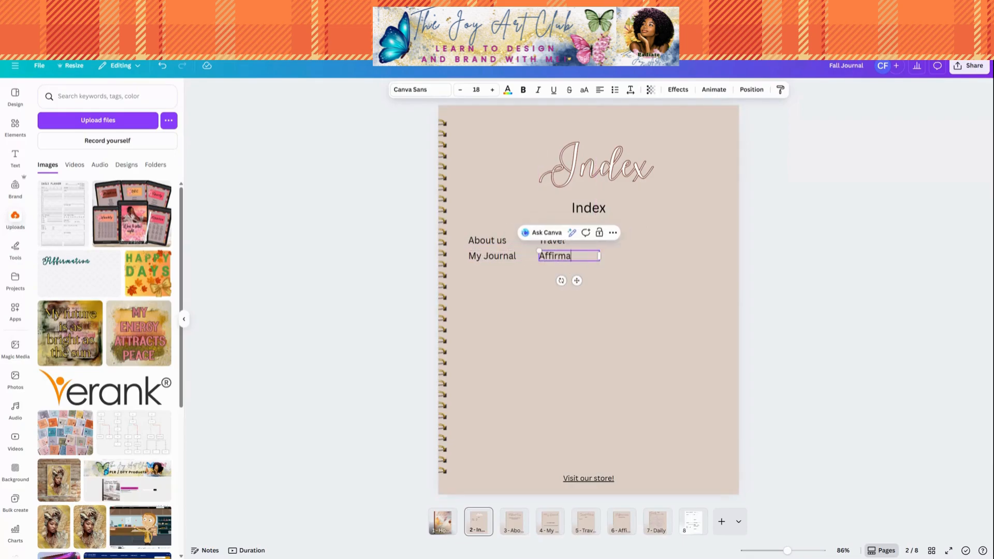
type("tions")
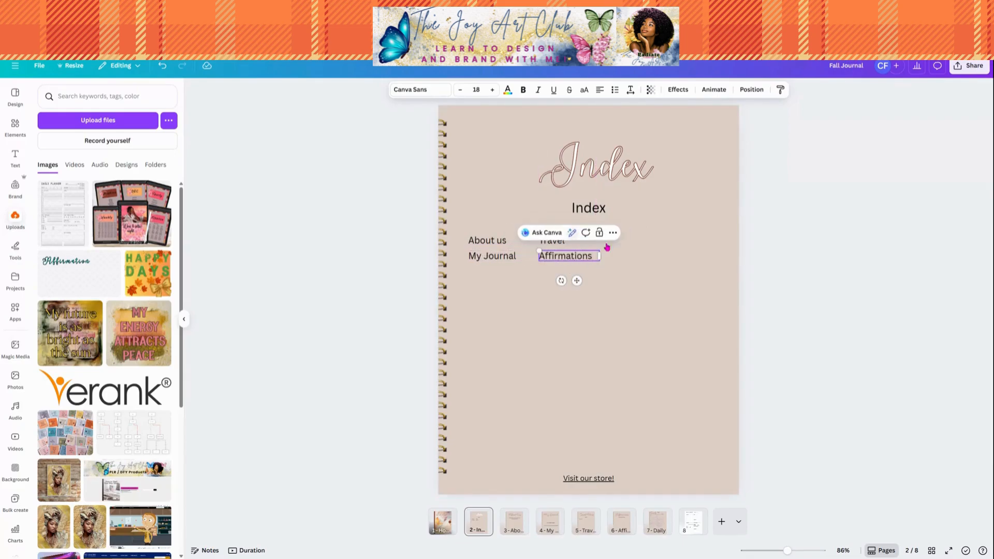
Duplicate the "Affirmations" index entry, place the copy directly beneath it, and change its text to "Daily"
left_click(673, 299)
left_click(590, 259)
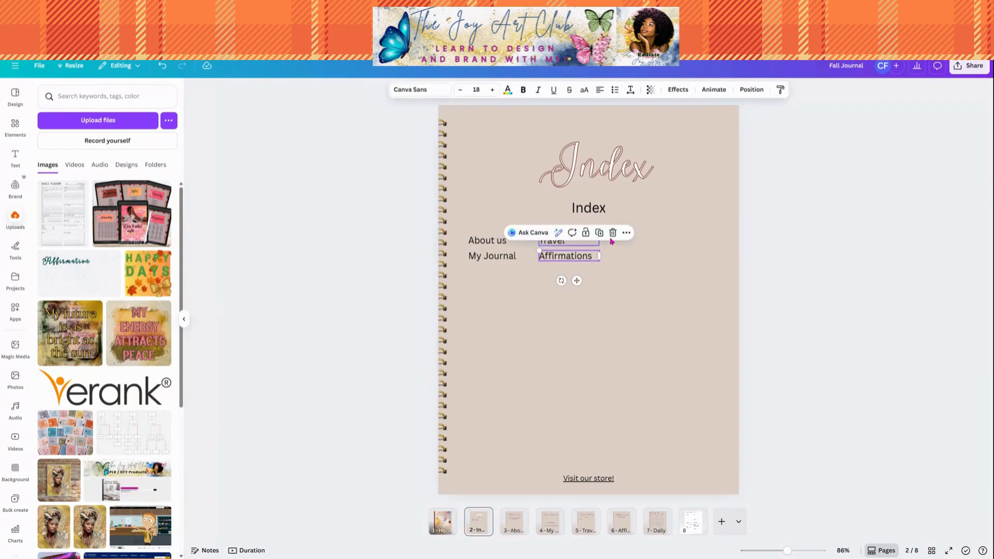
left_click_drag(577, 280, 578, 300)
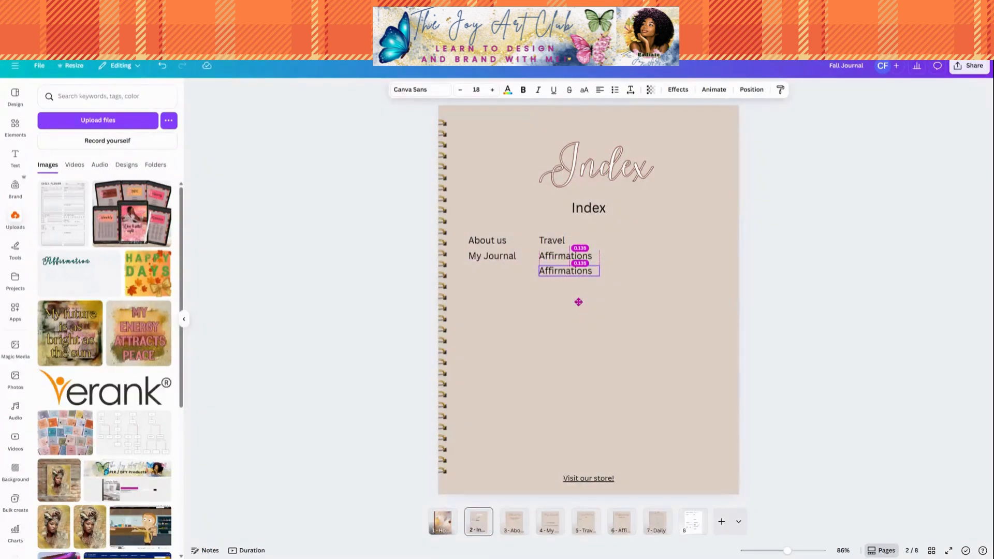
double_click(561, 272)
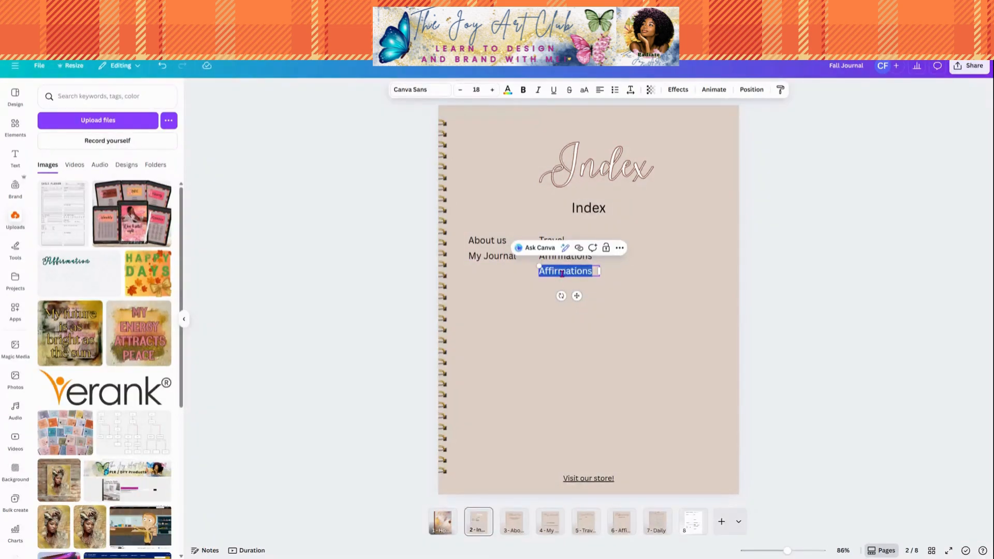
type("Daily")
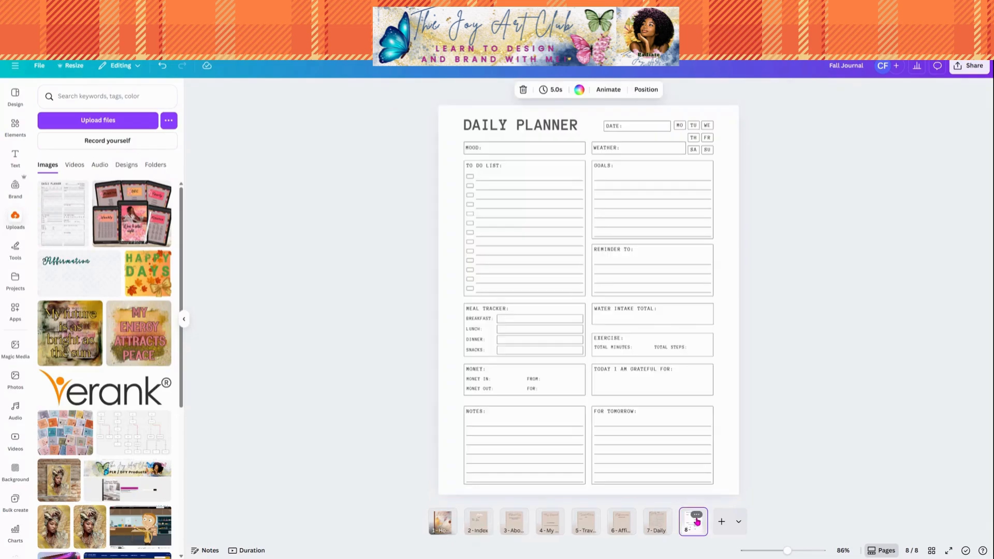
Delete page 8, the leftover untitled "Daily Planner" page at the end of the journal
left_click(698, 528)
left_click(697, 515)
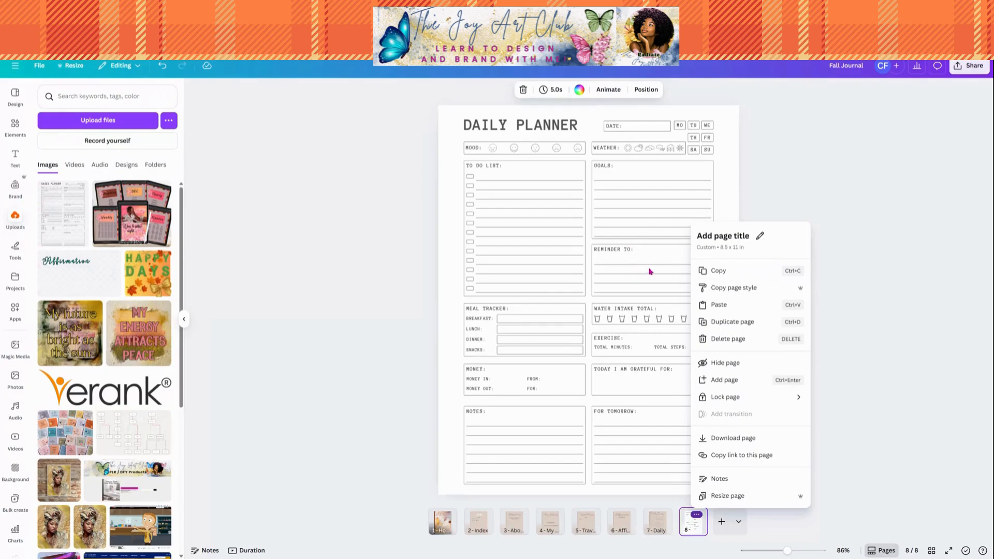
left_click(723, 341)
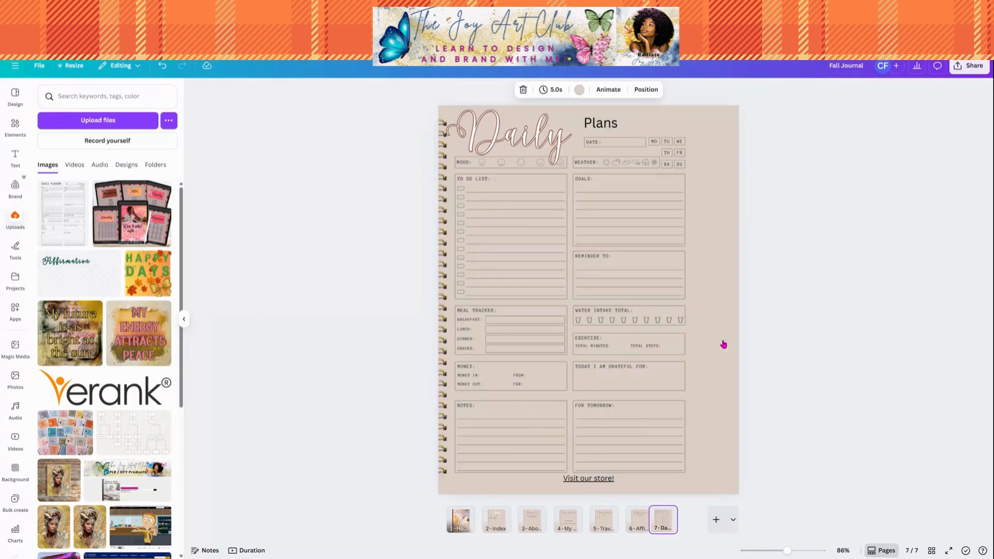
Link the "About us" entry on the Index page to the document page "3 - About Us"
left_click(496, 523)
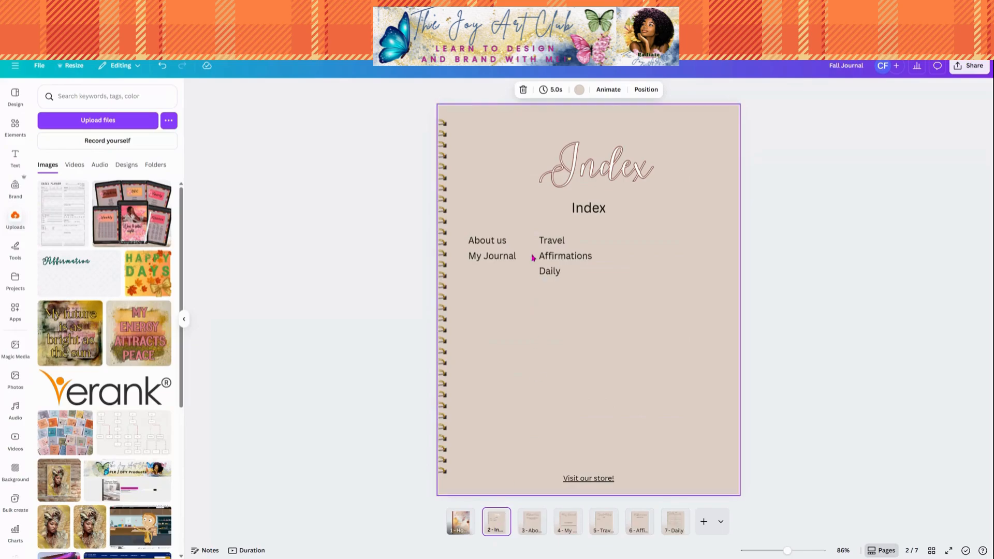
left_click(497, 245)
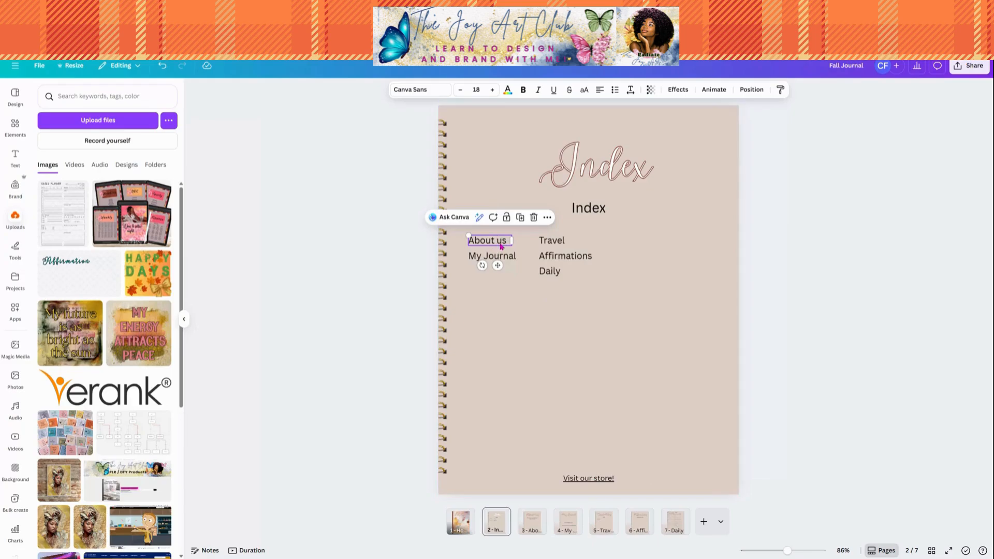
left_click(547, 218)
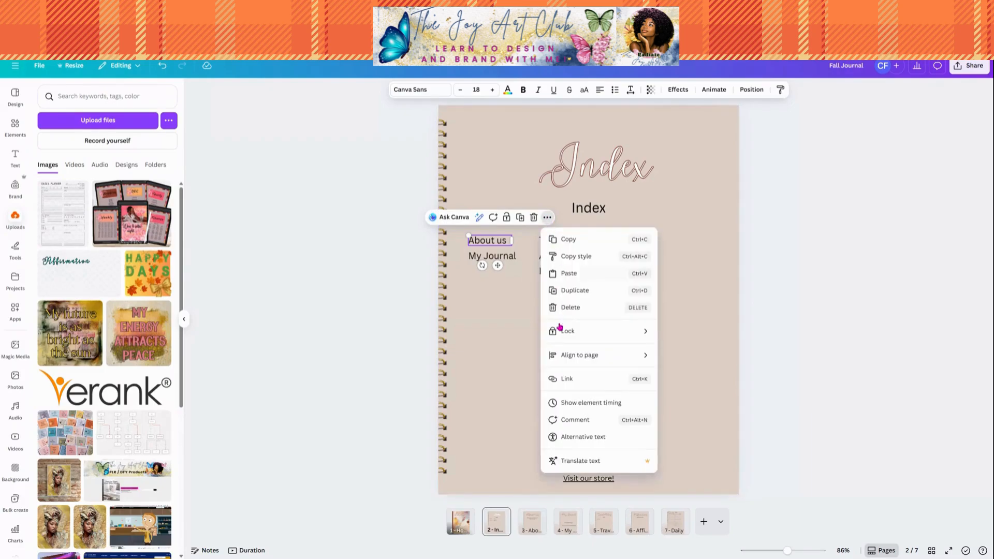
left_click(569, 380)
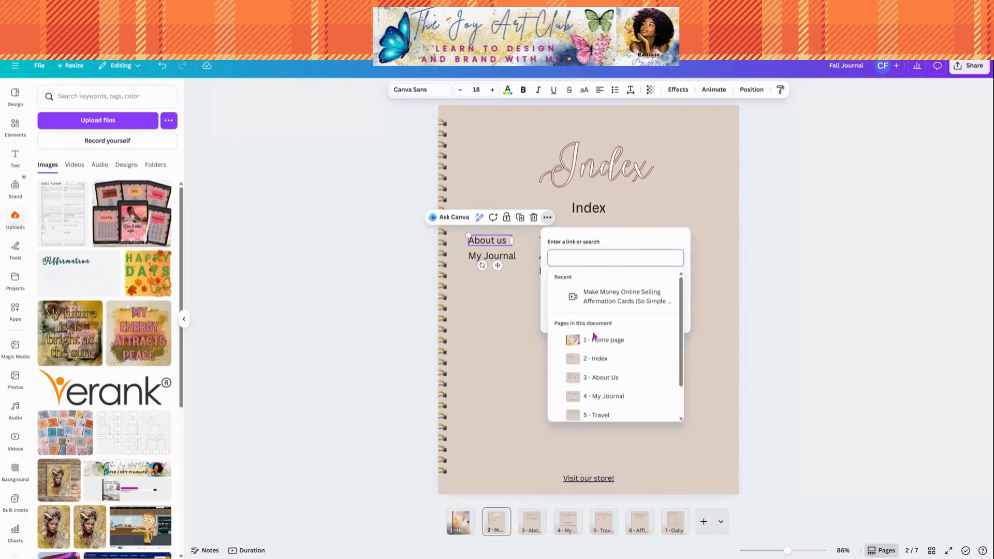
left_click(576, 381)
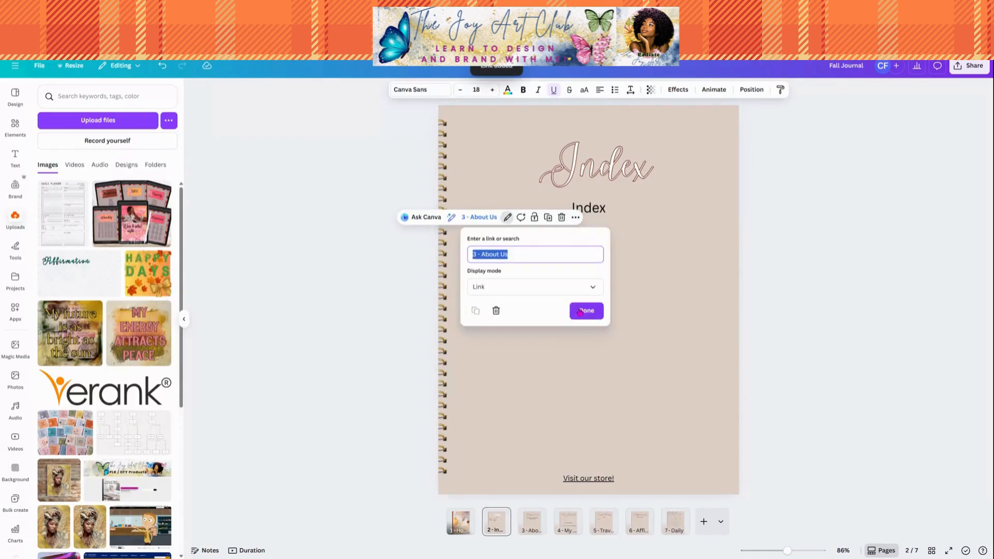
left_click(586, 312)
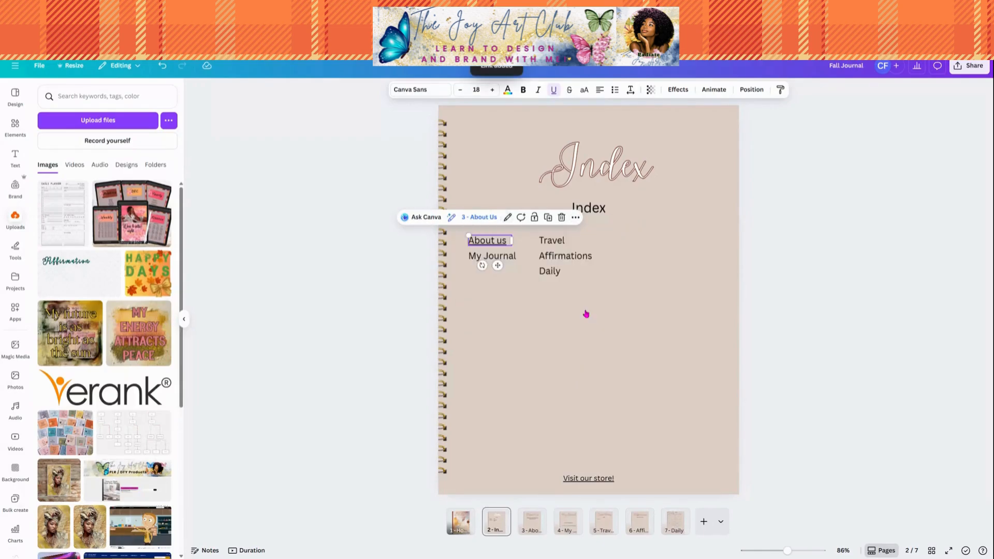
Link the "My Journal" index entry to the document page "4 - My Journal"
left_click(505, 257)
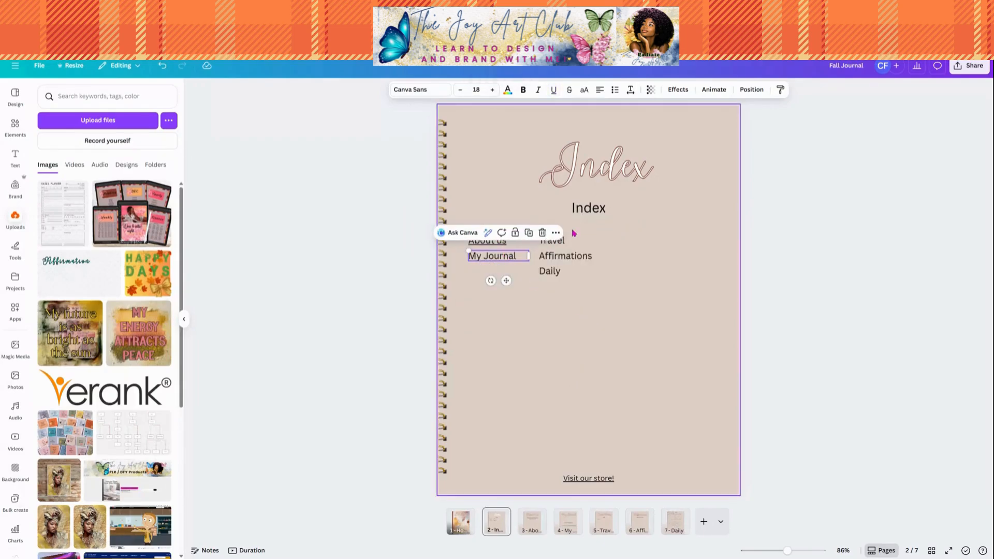
left_click(556, 233)
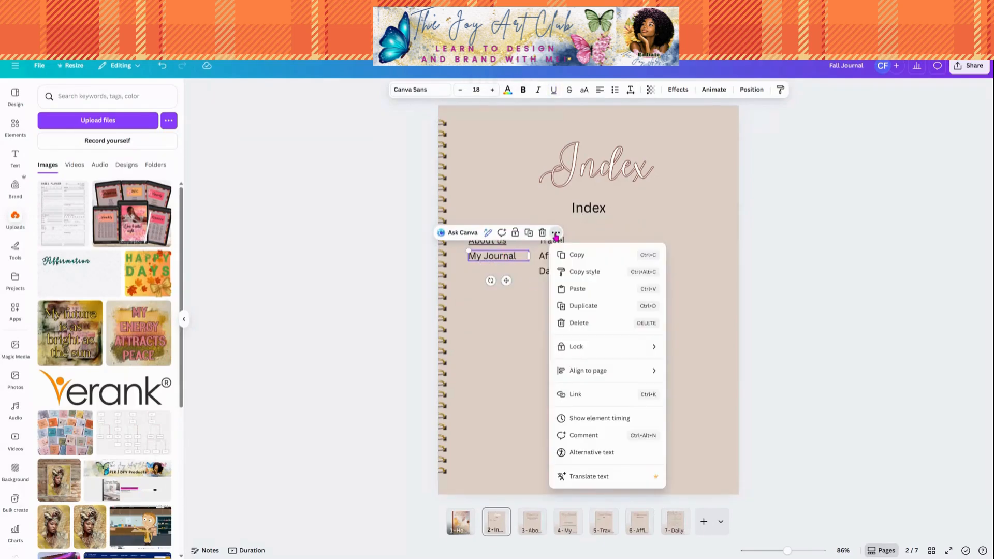
left_click(577, 395)
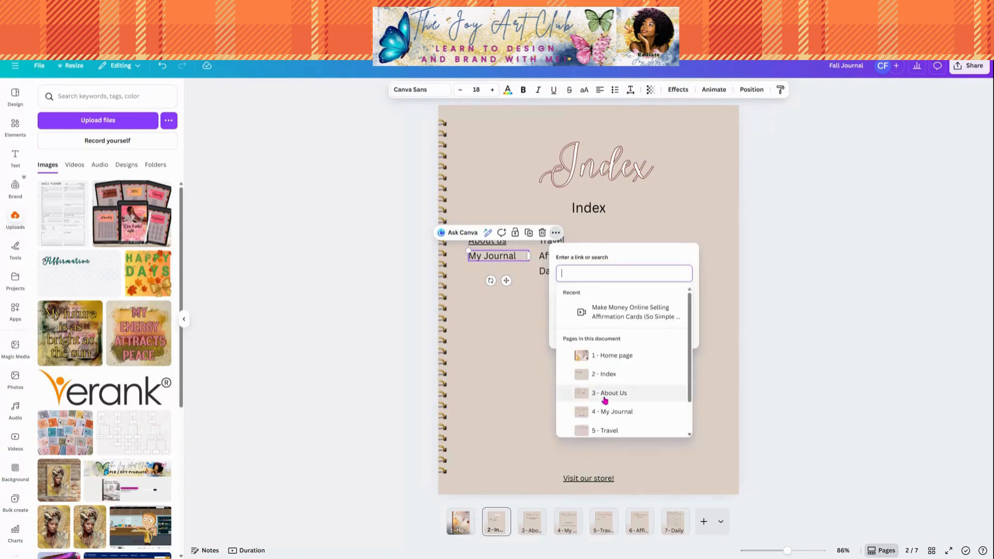
left_click(604, 412)
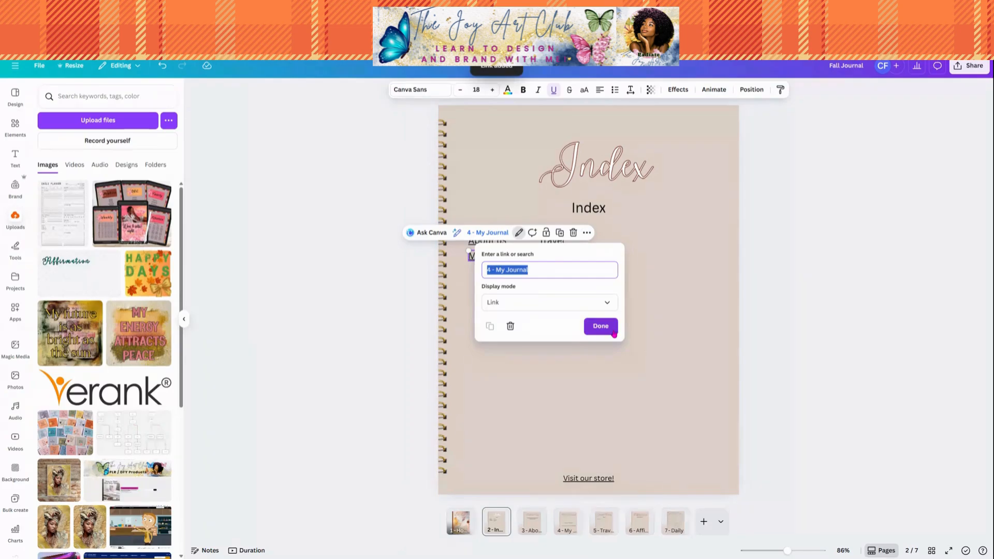
left_click(612, 333)
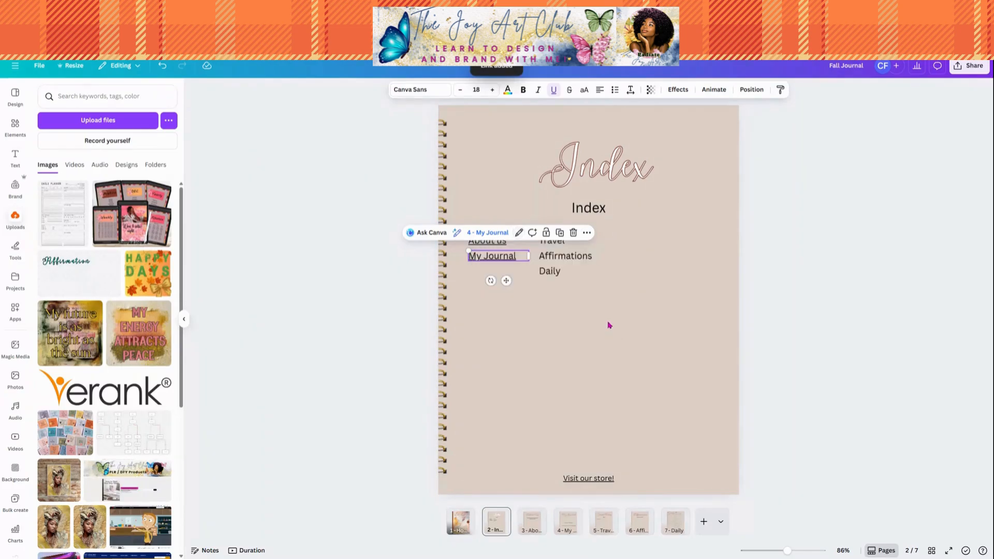
Link the "Travel" index entry to the document page "5 - Travel"
left_click(557, 245)
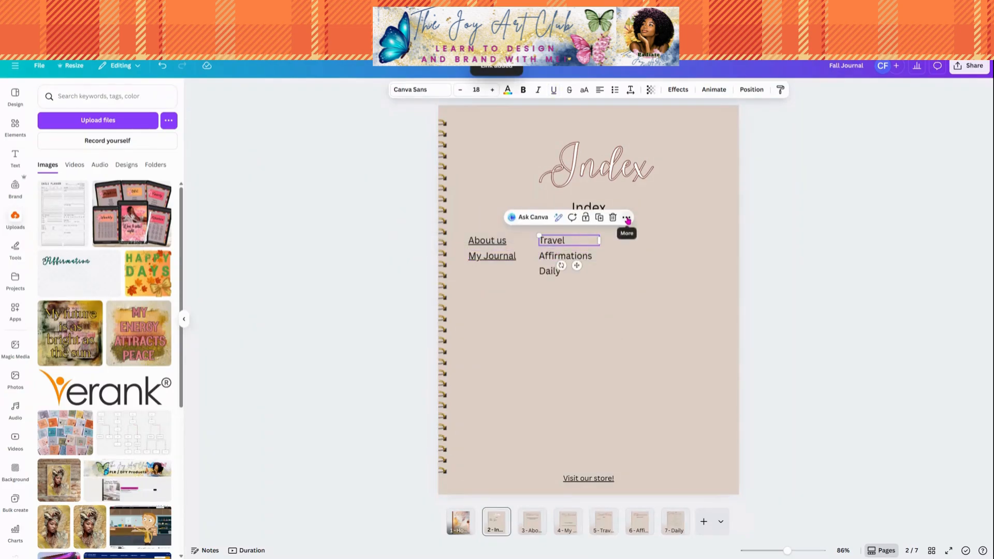
left_click(626, 220)
left_click(655, 387)
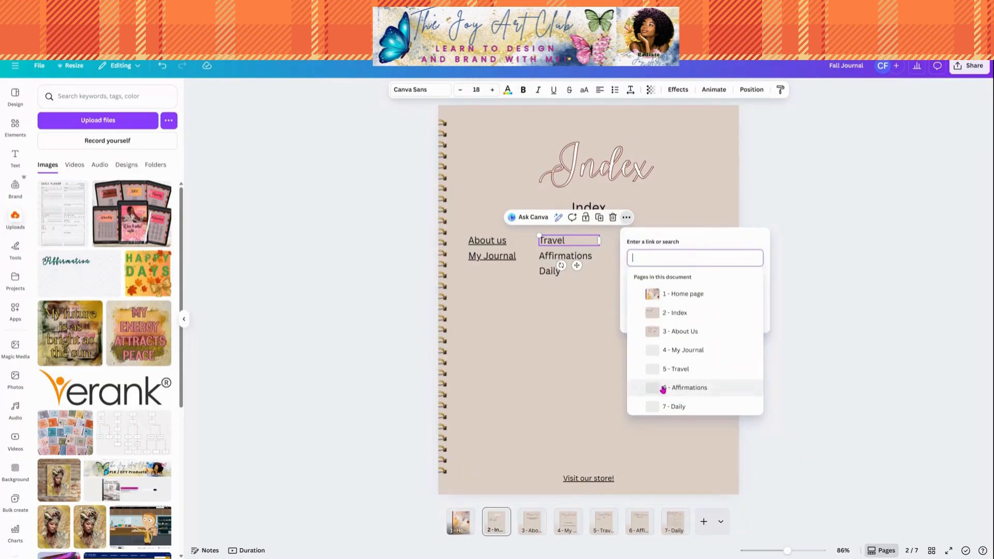
left_click(675, 414)
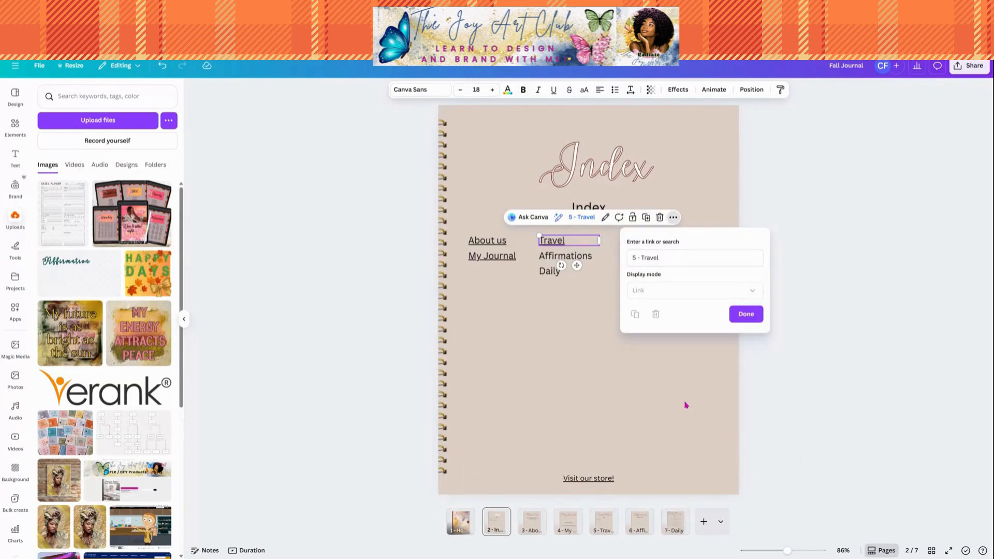
left_click(656, 310)
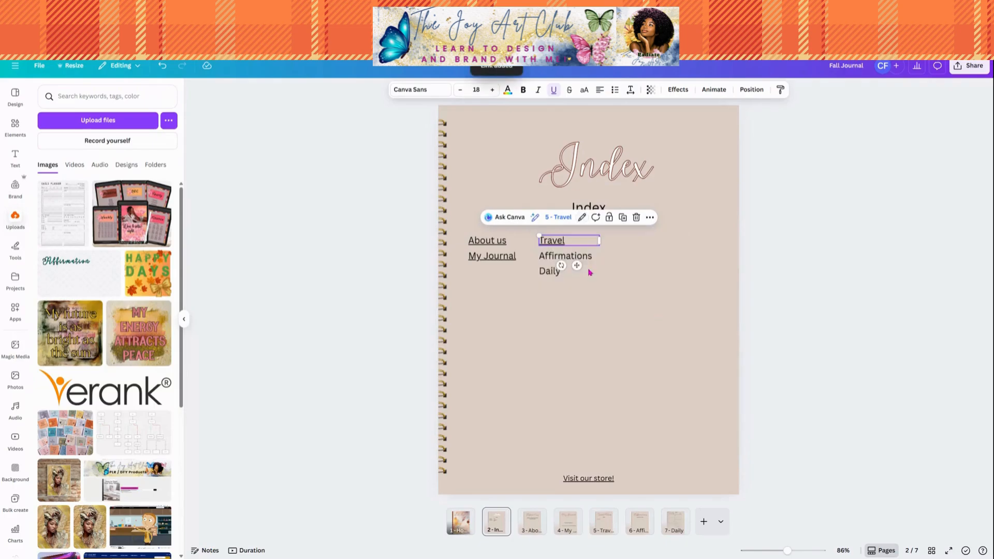
Link the "Affirmations" index entry to the document page "6 - Affirmations"
left_click(574, 258)
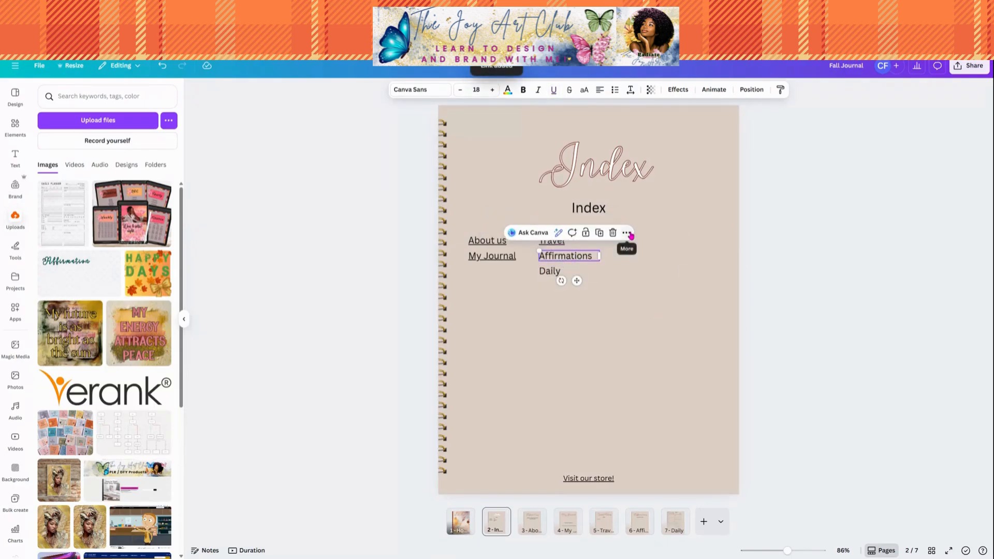
left_click(626, 232)
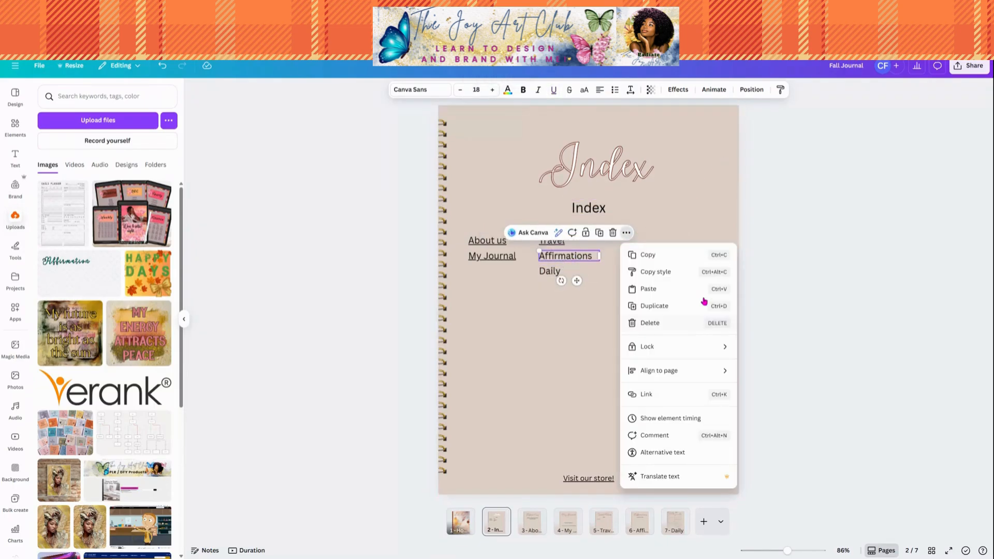
left_click(642, 394)
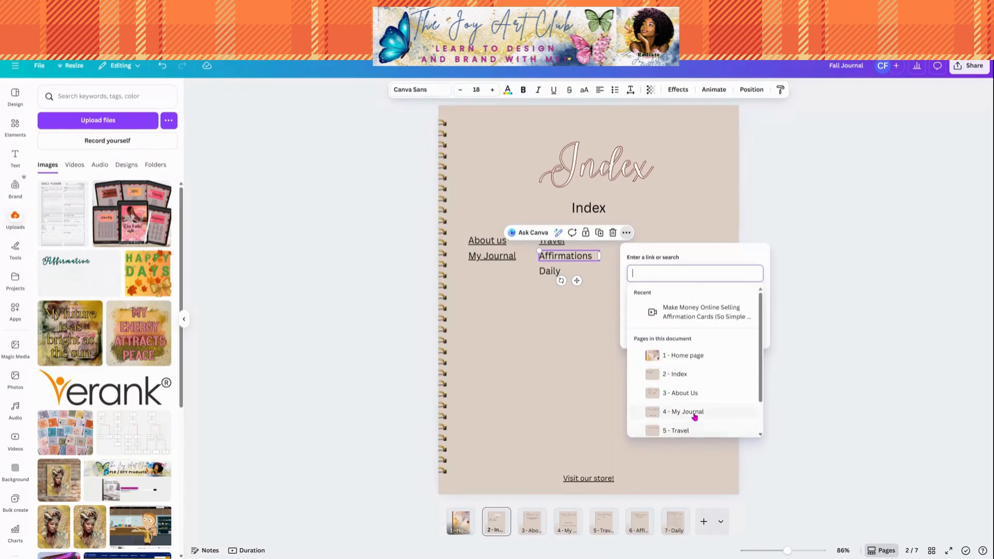
scroll(689, 422, "down", 2)
left_click(681, 413)
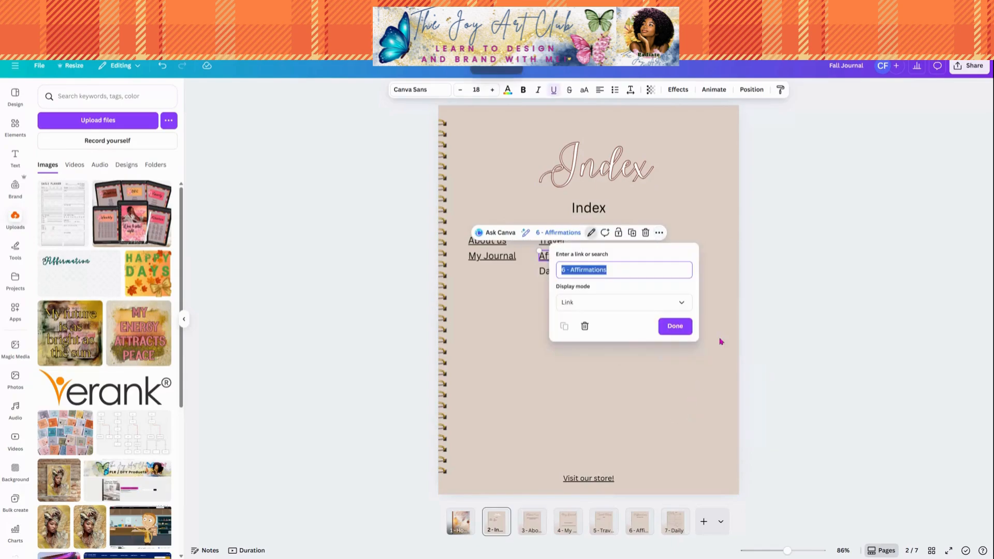
left_click(689, 333)
Link the "Daily" index entry to the document page "7 - Daily"
left_click(557, 274)
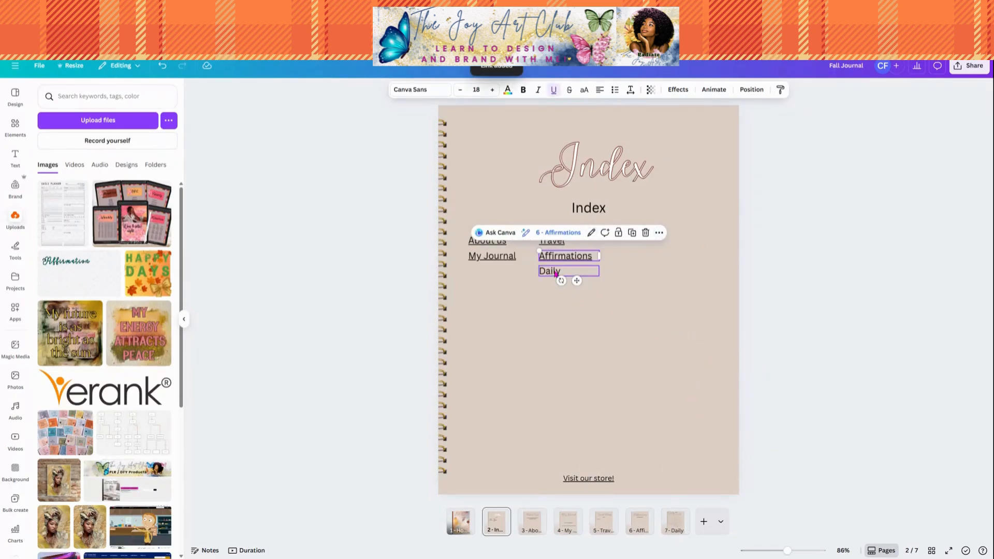
left_click(626, 247)
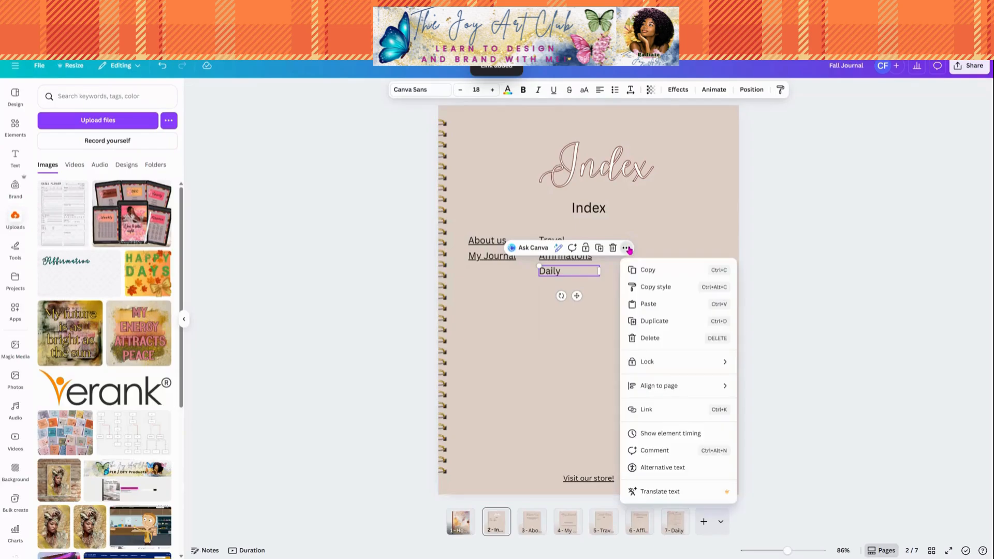
left_click(657, 411)
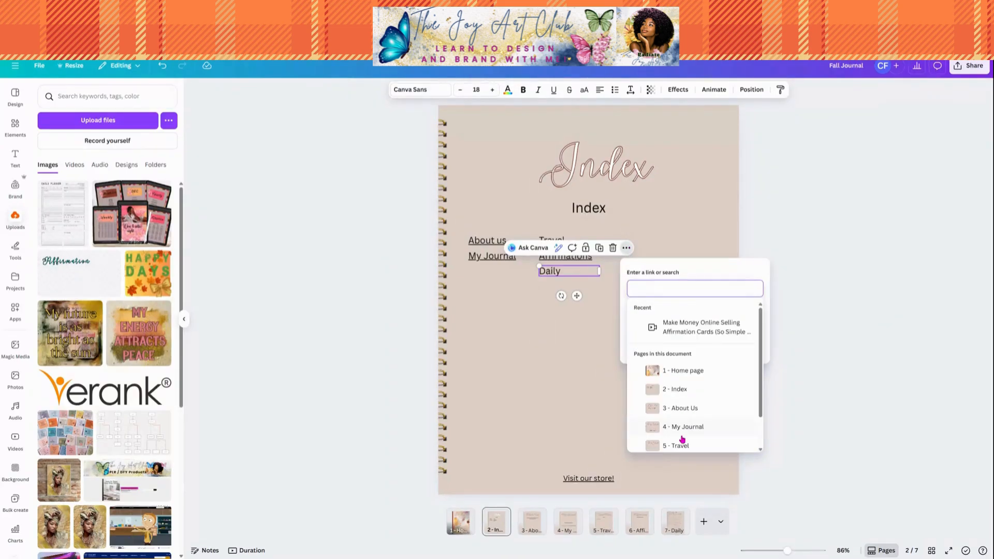
scroll(695, 408, "down", 2)
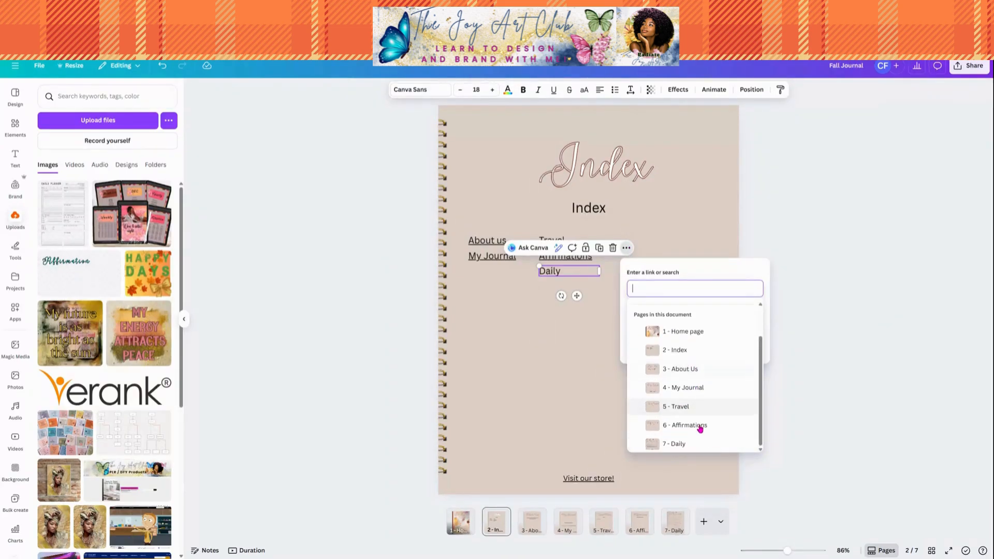
left_click(668, 446)
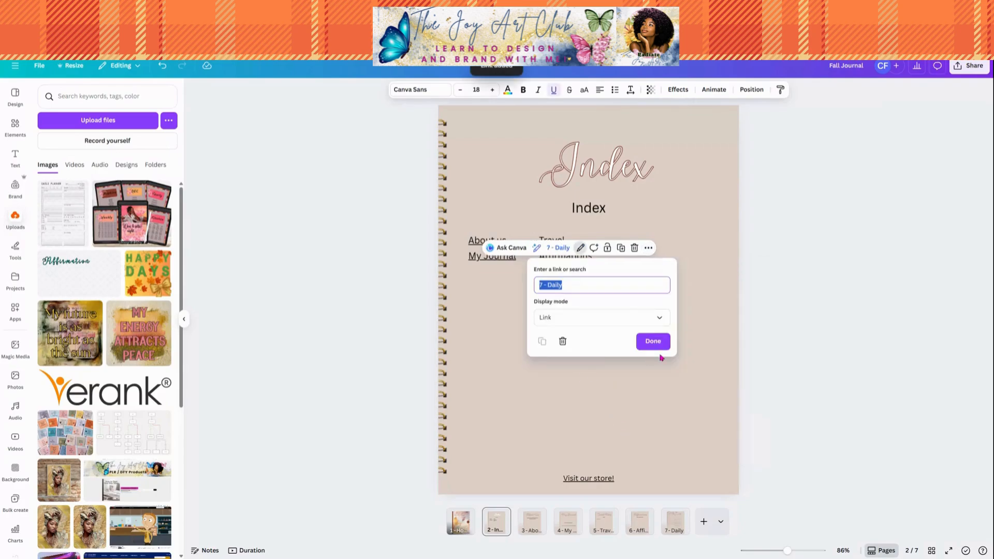
left_click(650, 341)
Review the five index entries and the Affirmations, Daily, Travel and About Us pages, ending back on the Index page
left_click_drag(619, 303, 474, 241)
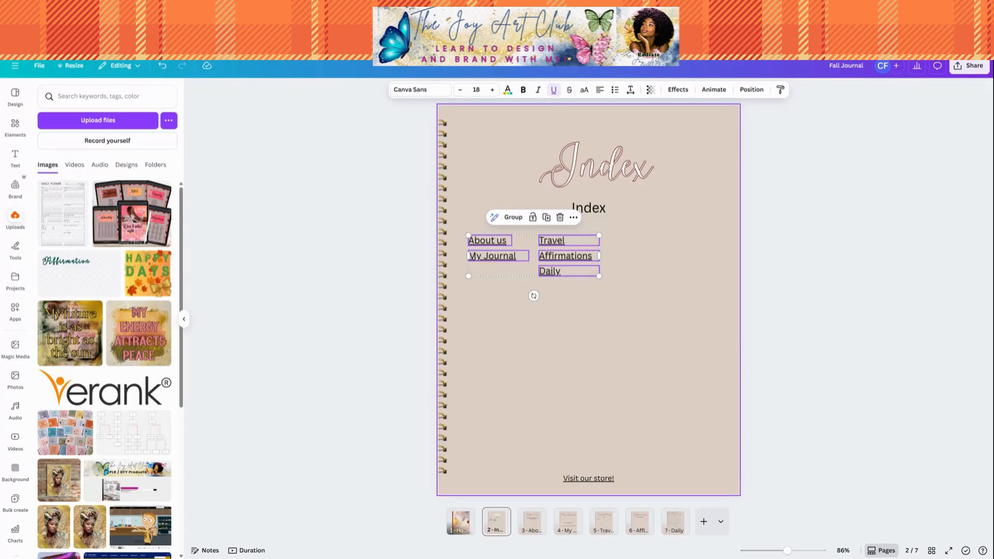
left_click(675, 296)
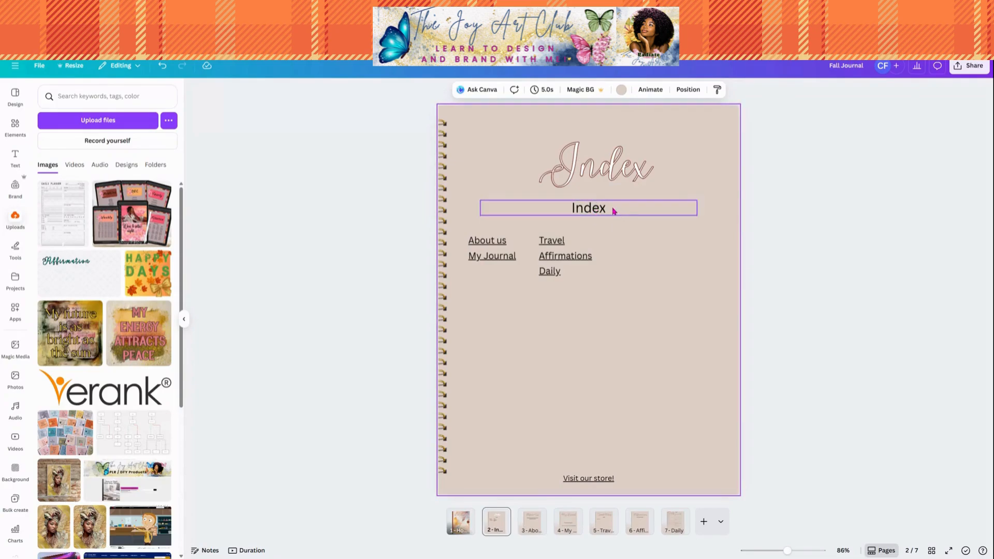
left_click(640, 529)
left_click(676, 529)
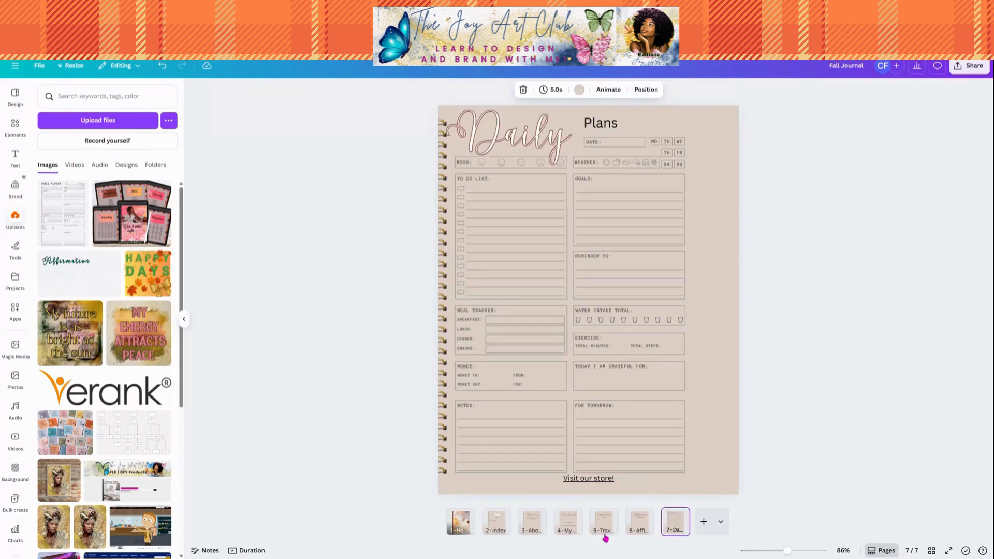
left_click(602, 529)
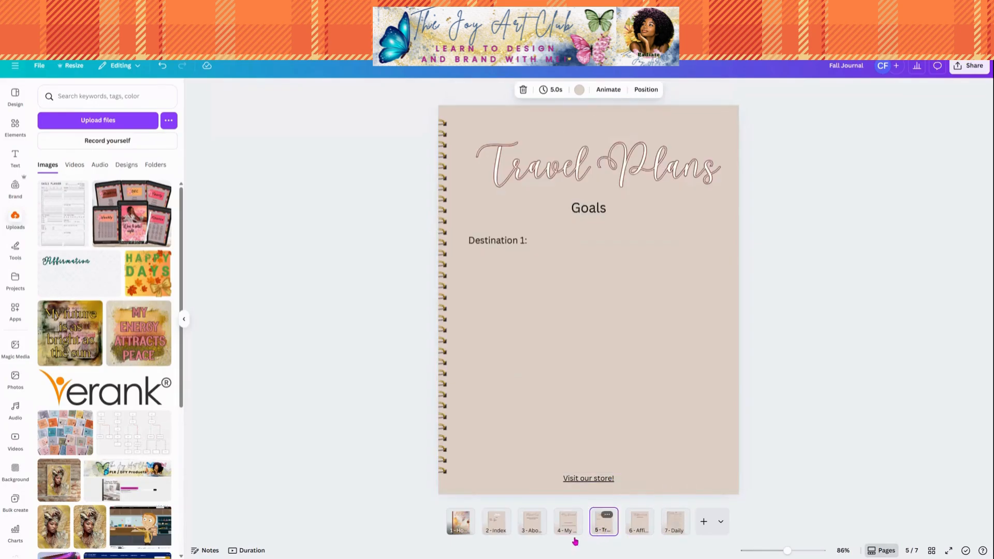
left_click(531, 526)
left_click(496, 525)
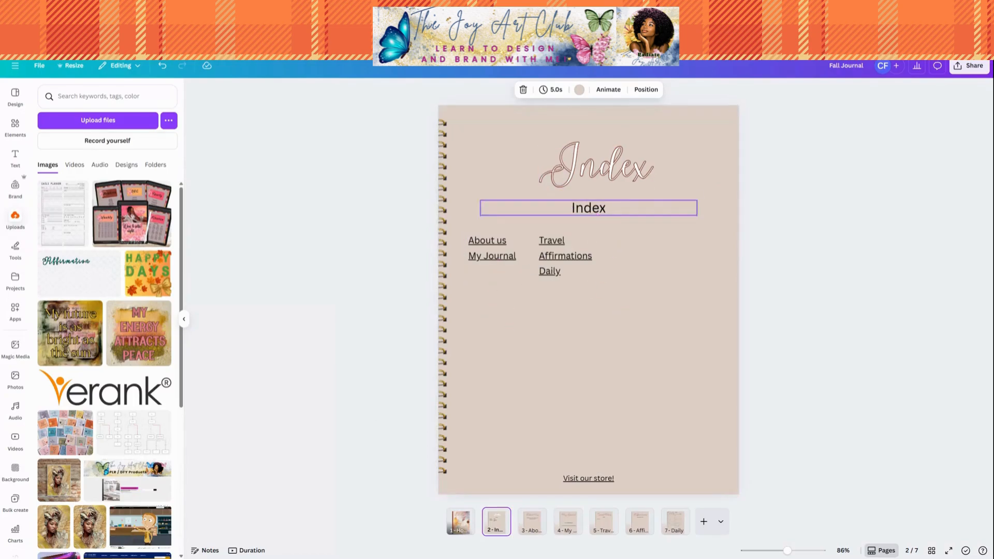
Search elements for "home", add the solid black house graphic to the Index page, and shrink it into the page's upper-right corner
left_click(492, 304)
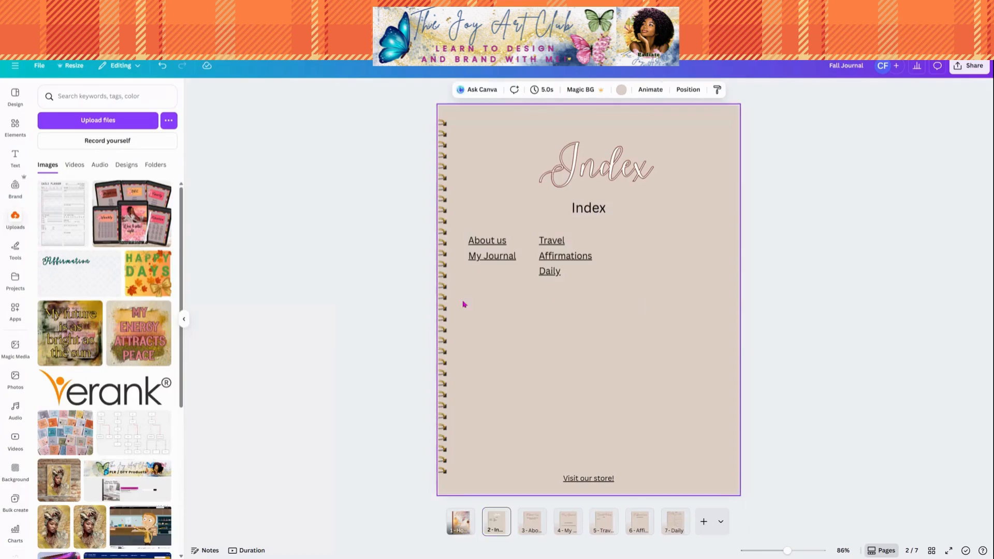
left_click(18, 130)
left_click(78, 97)
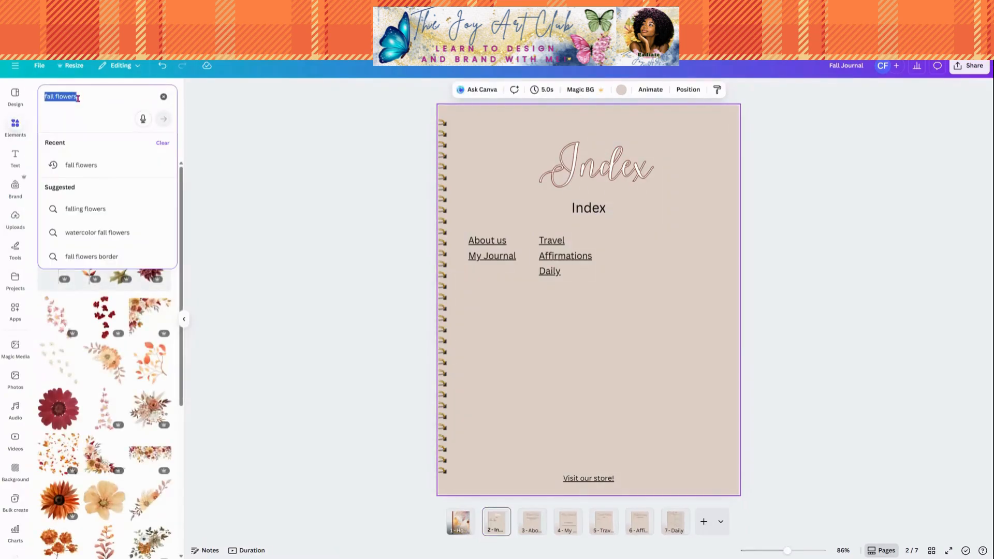
type("home")
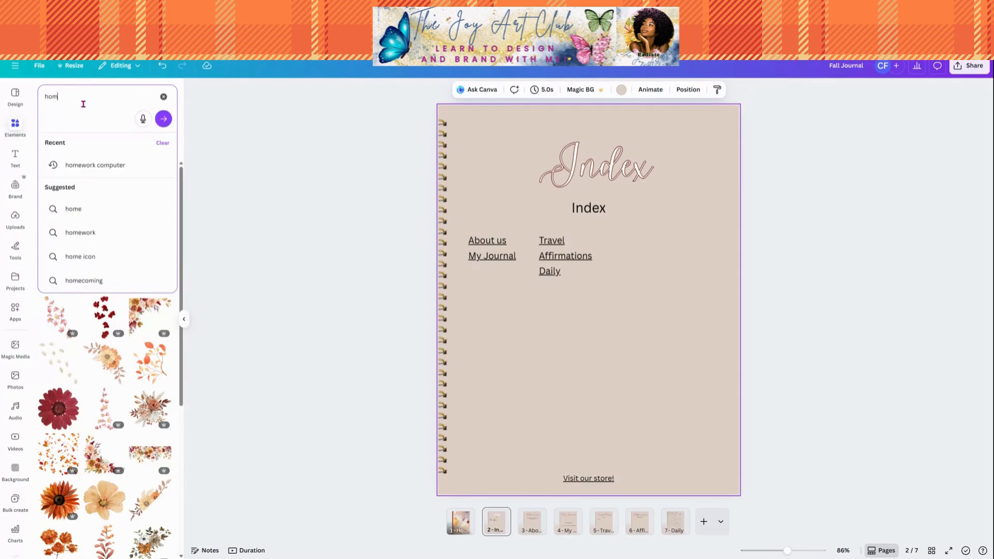
key("Return")
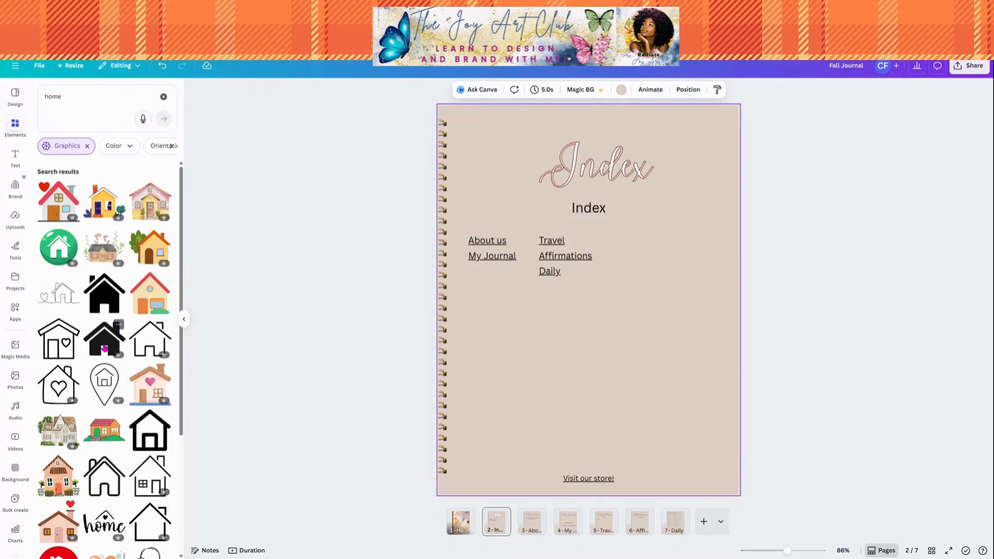
left_click_drag(106, 333, 584, 306)
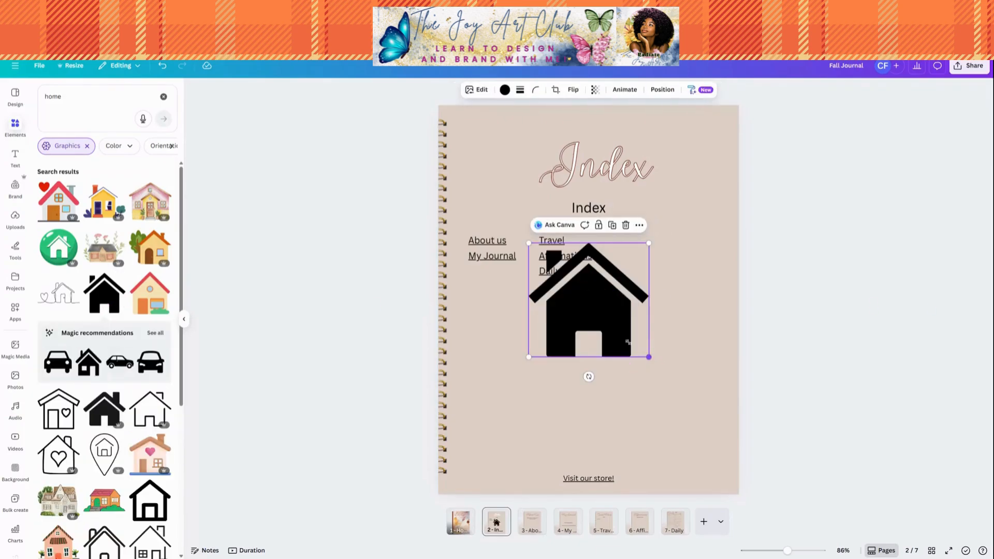
left_click_drag(648, 356, 706, 139)
left_click(716, 263)
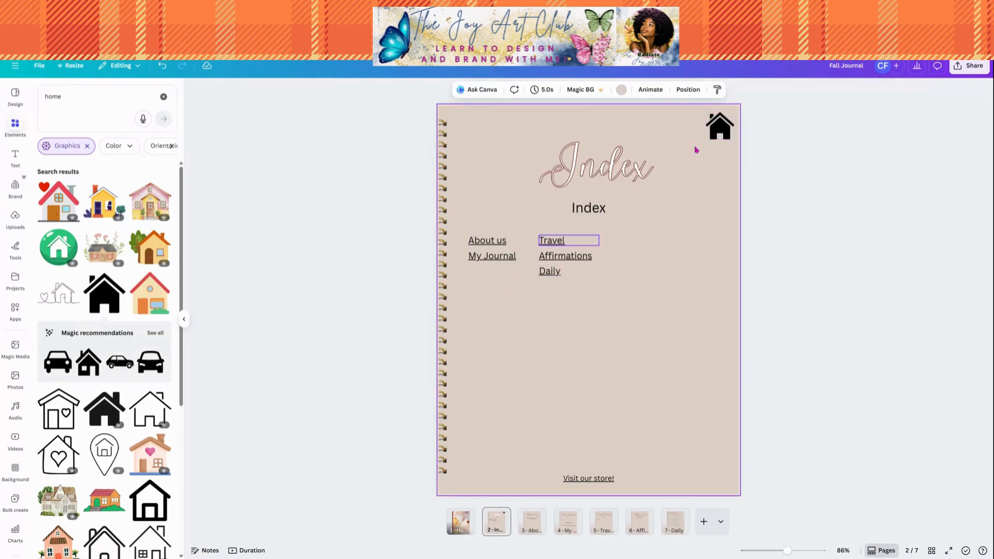
Search the graphics for "index" and look through the results for a suitable index icon
left_click(74, 98)
double_click(68, 96)
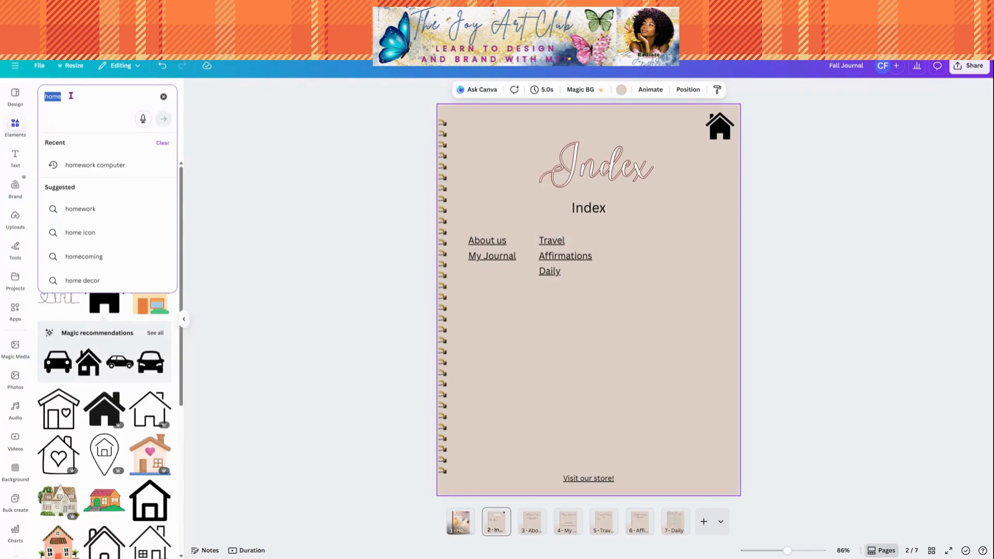
type("index")
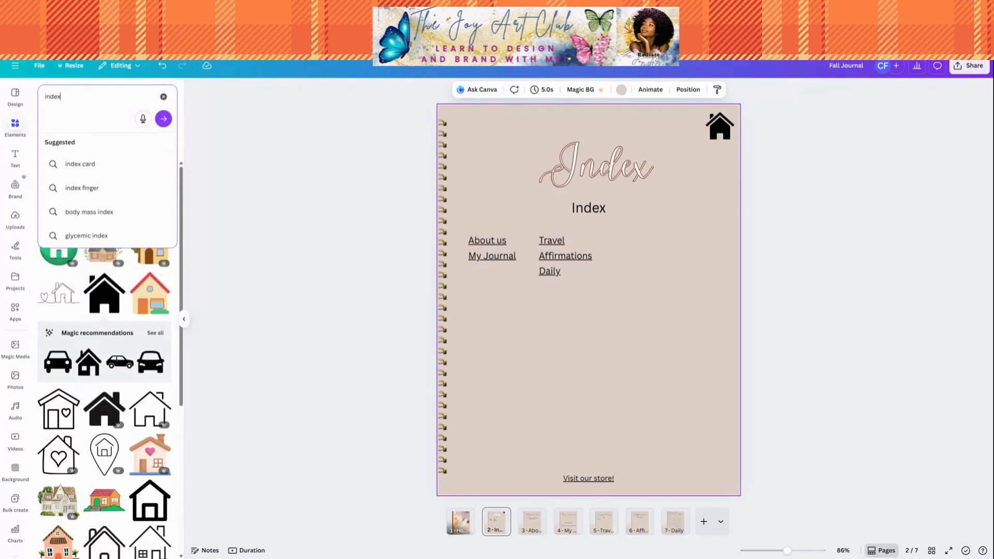
key("Return")
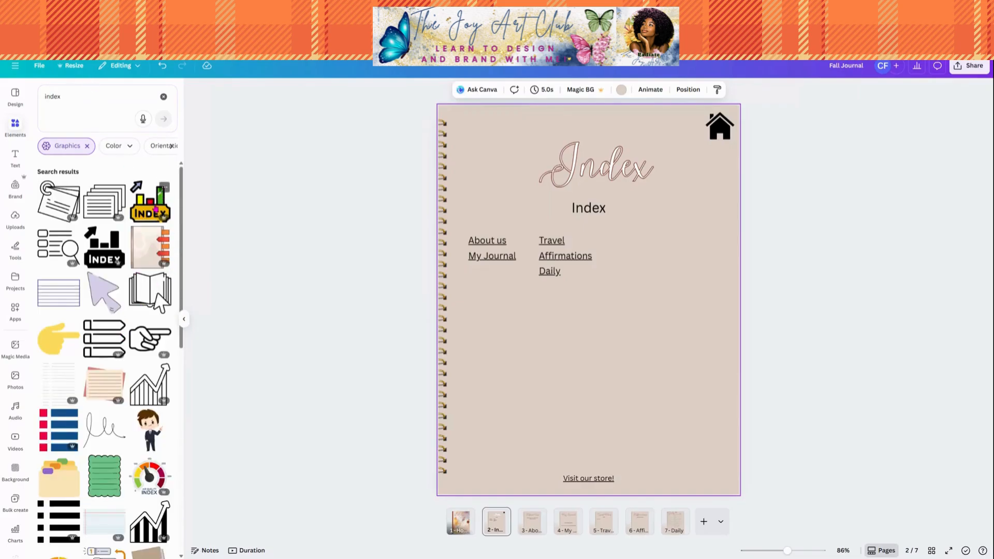
scroll(145, 353, "down", 5)
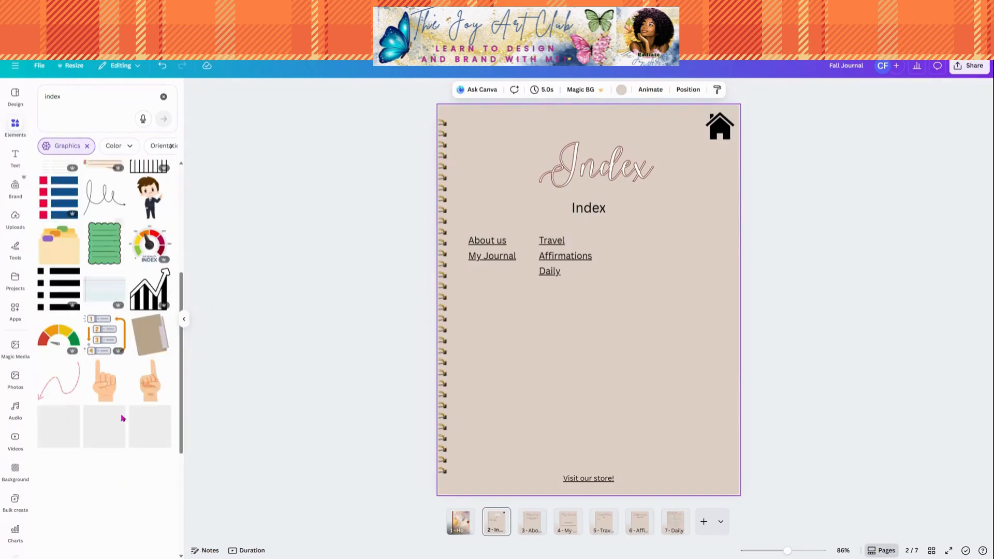
scroll(106, 420, "down", 4)
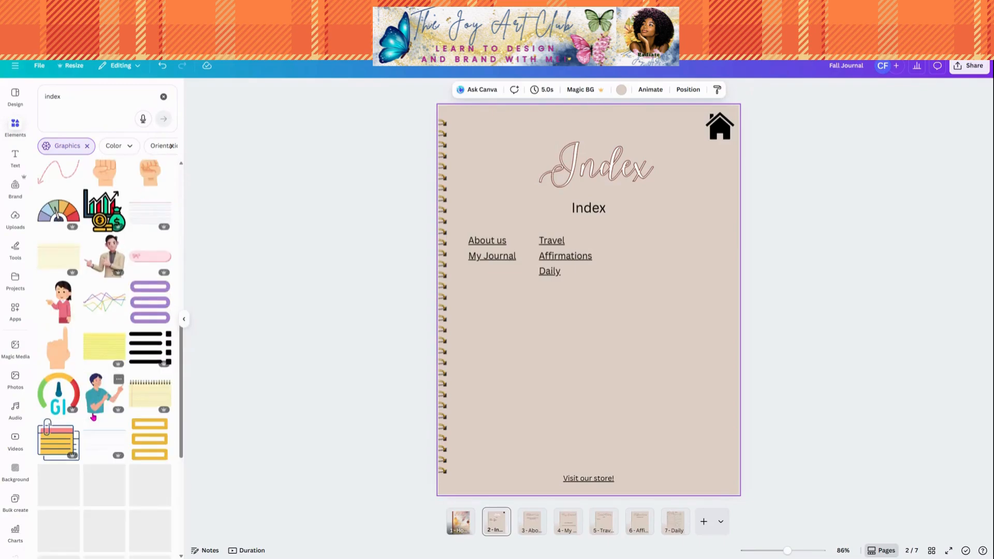
scroll(104, 360, "down", 5)
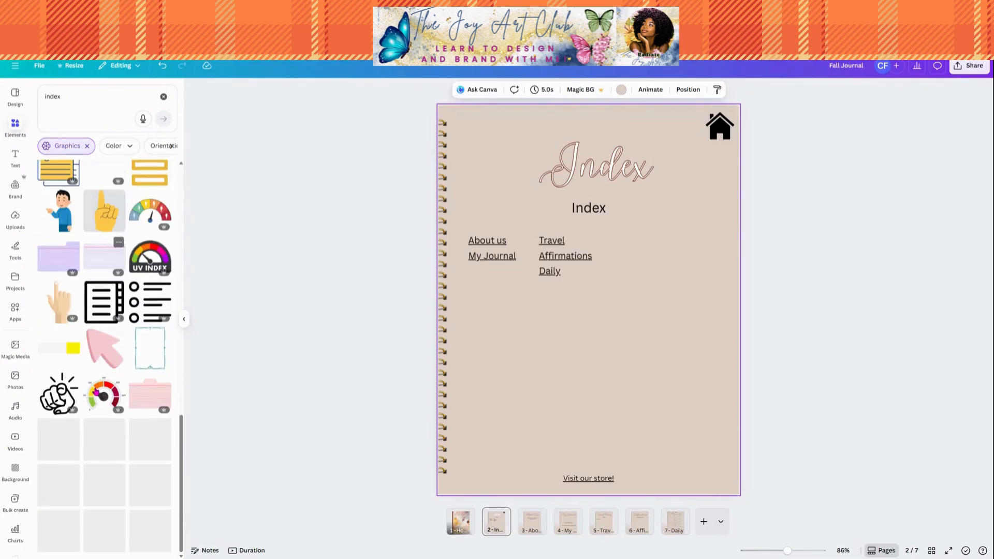
scroll(87, 406, "down", 4)
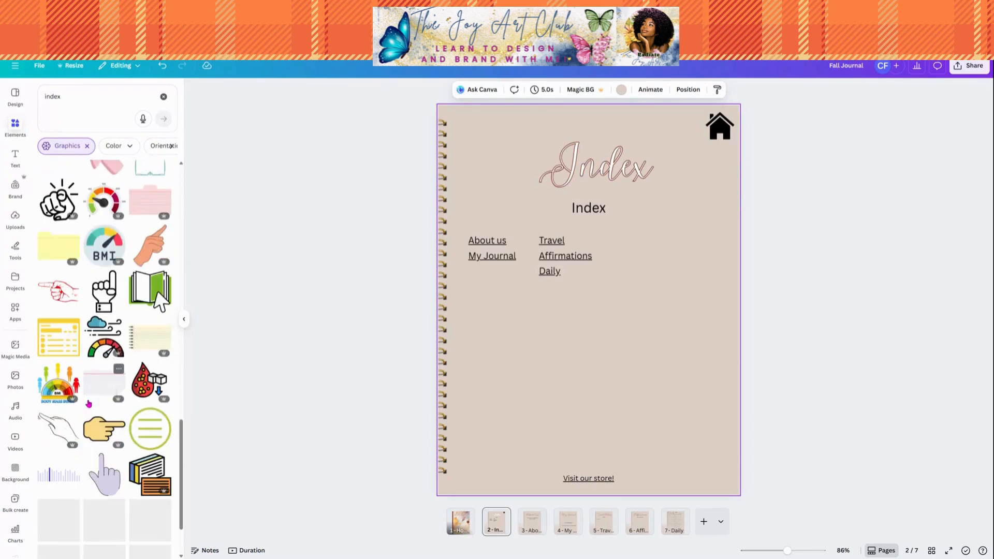
scroll(77, 405, "up", 15)
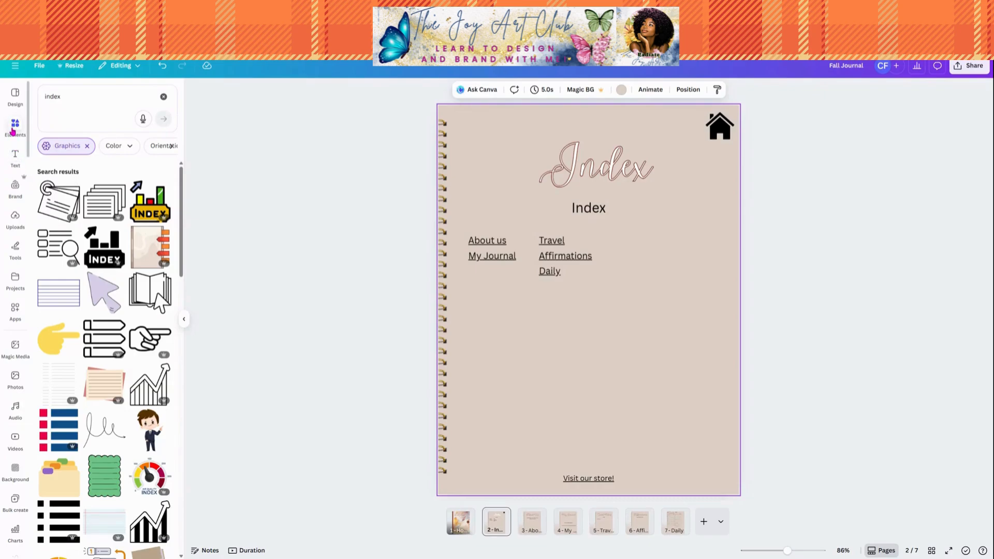
Clear the element search, search for "shapes", and add the arch shape with a rounded top to the Index page
left_click(13, 131)
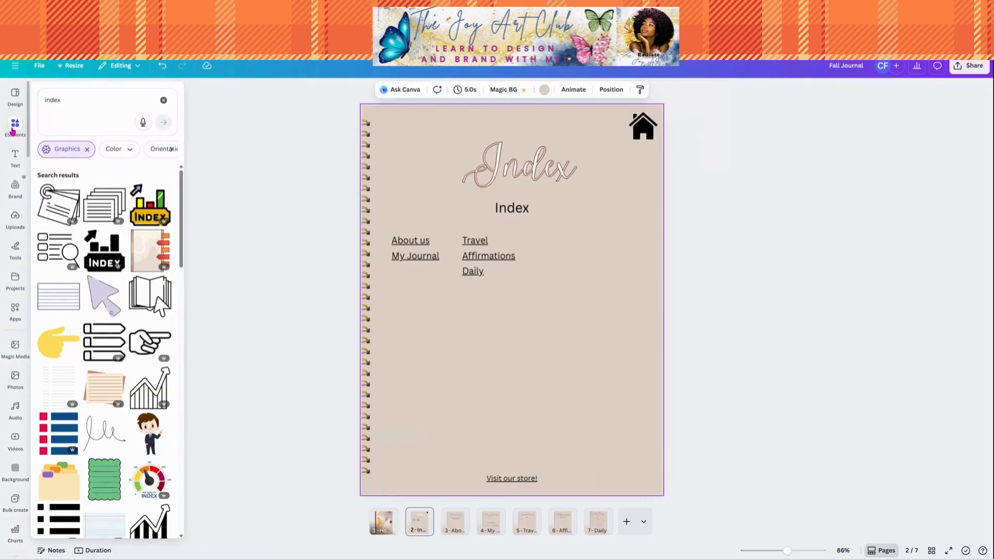
left_click(164, 100)
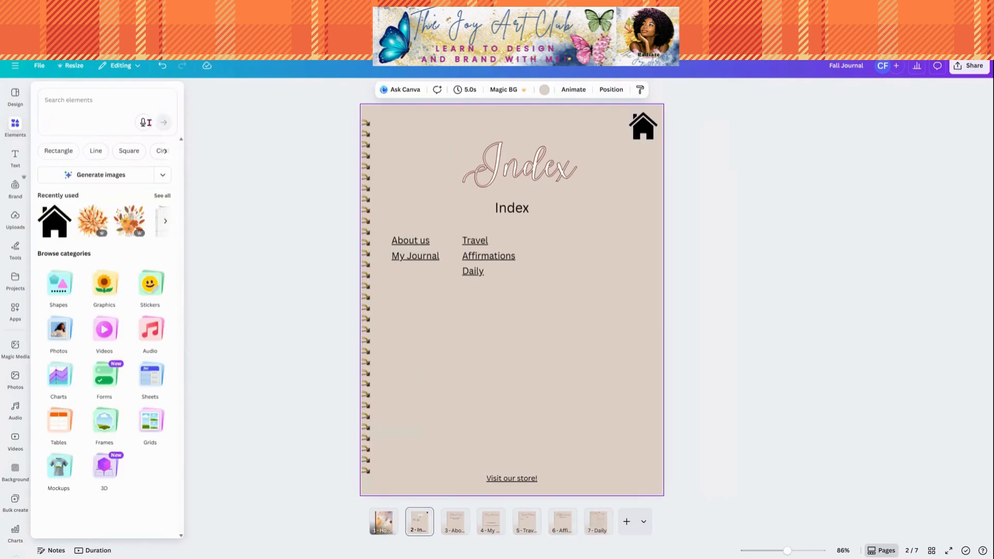
left_click(165, 151)
left_click(55, 96)
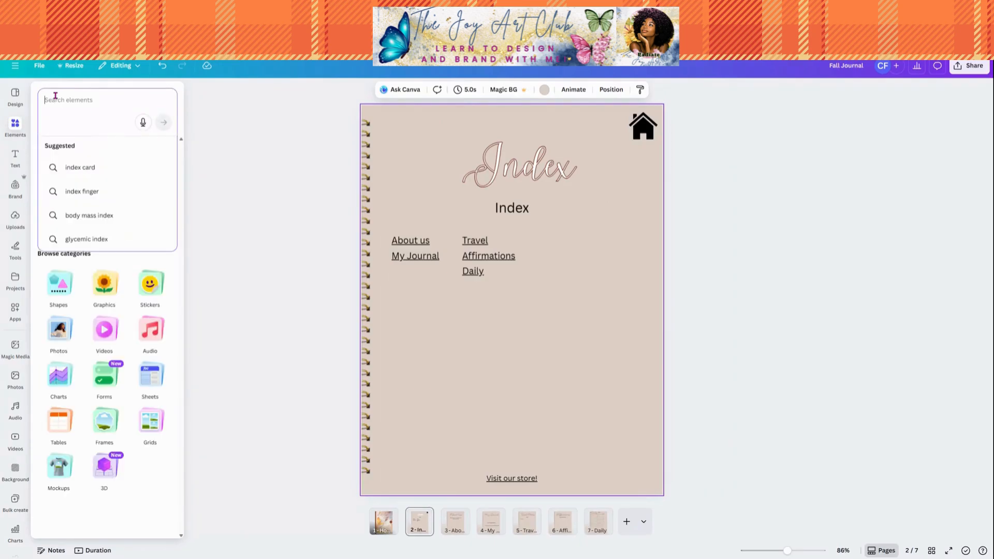
type("sha")
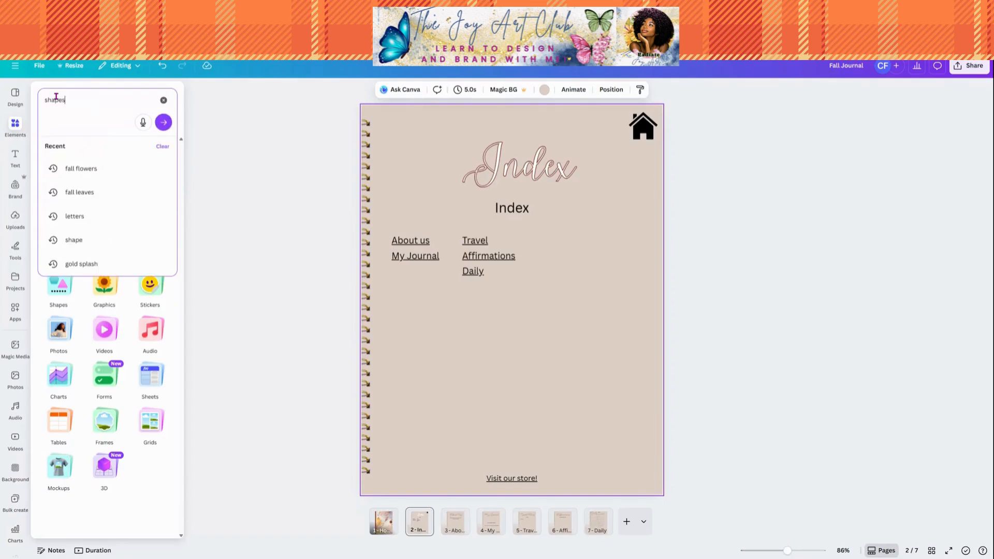
type("pes")
key("Return")
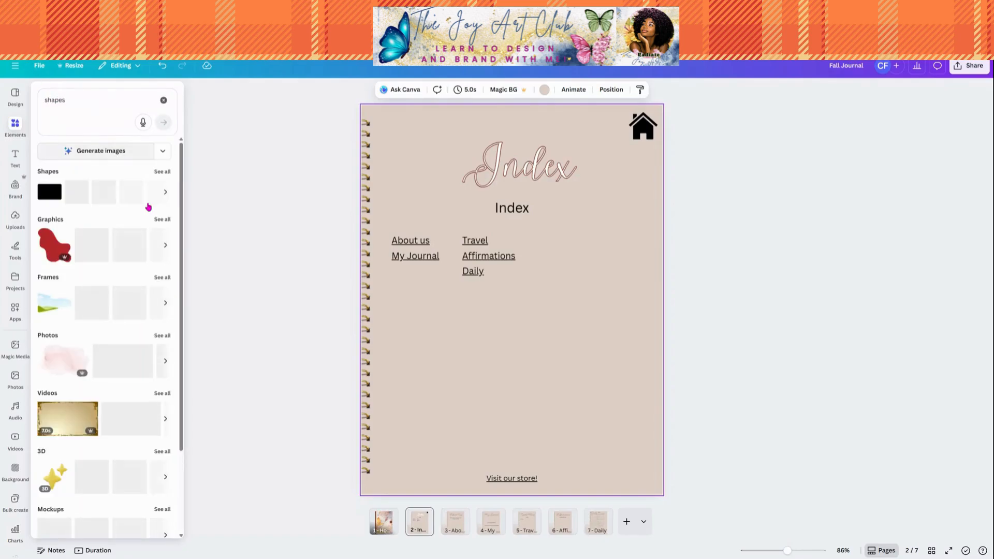
left_click(165, 178)
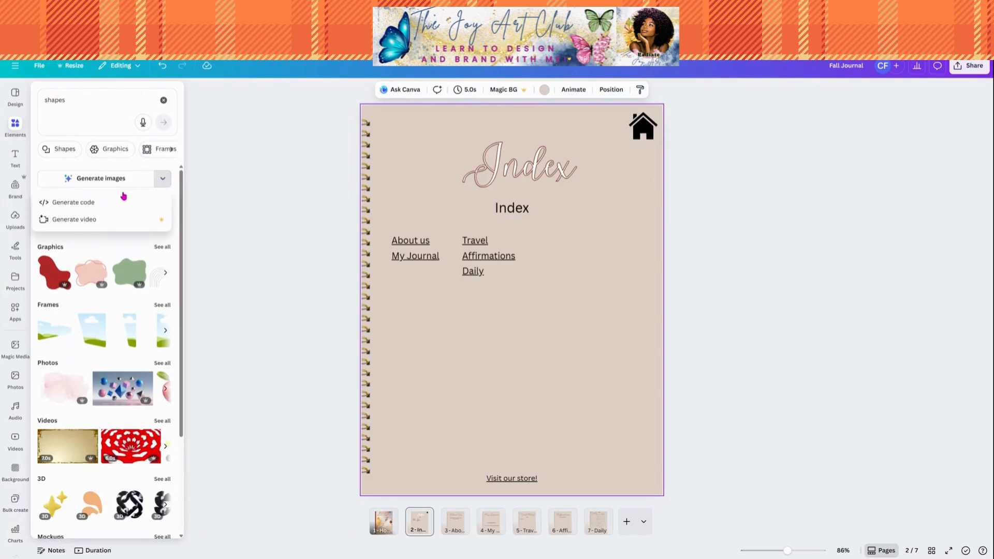
left_click(85, 137)
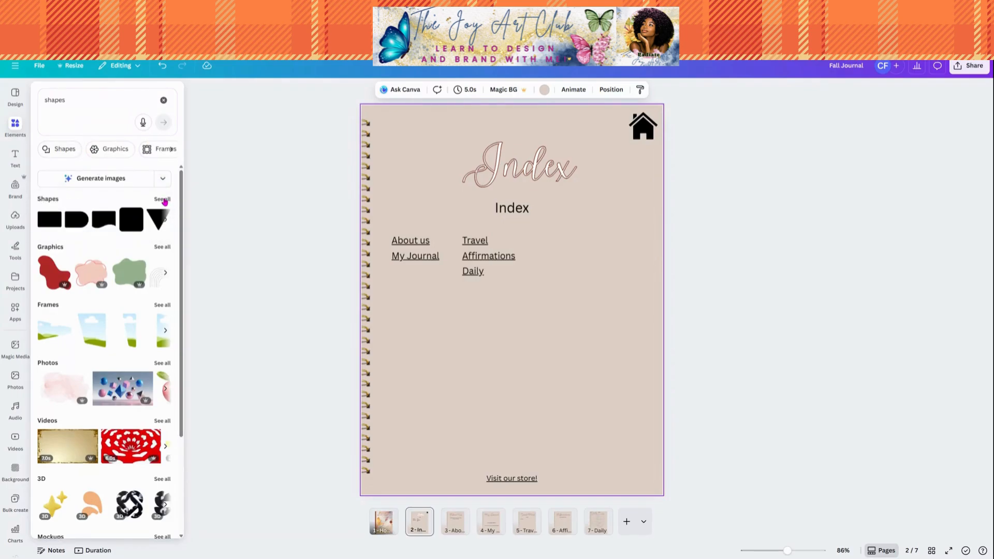
left_click(162, 199)
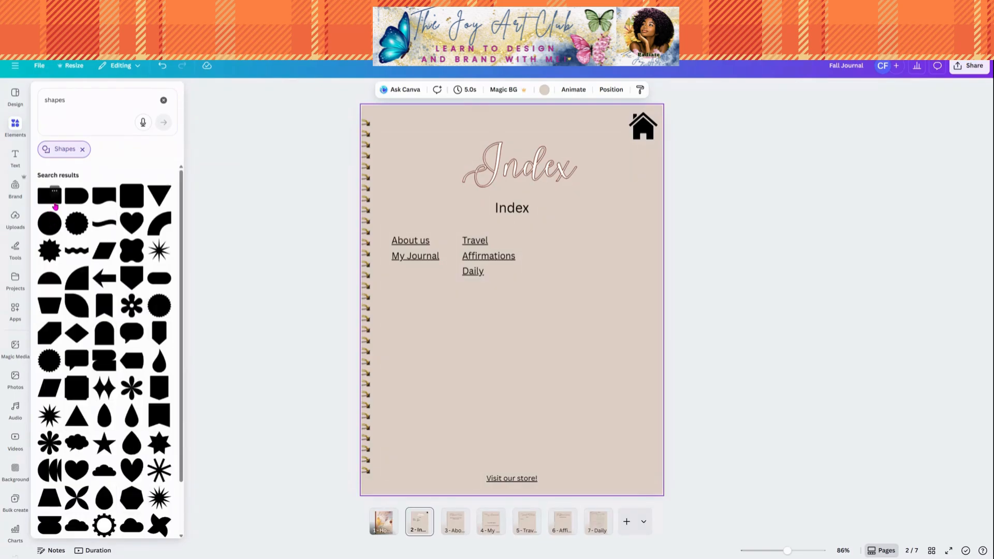
left_click(101, 340)
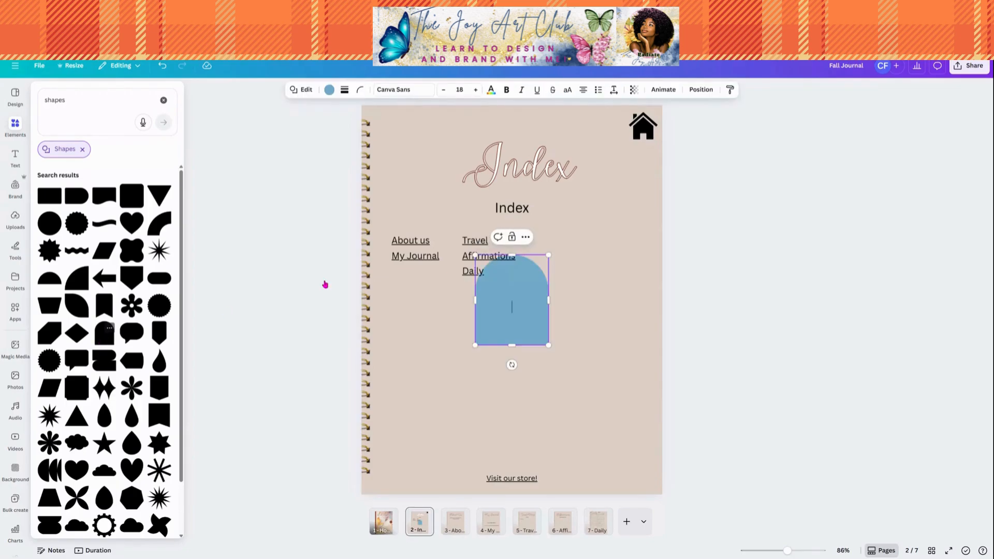
Rotate the blue arch so its rounded end faces right, then shrink it into a narrow tab at the page's right edge below the house icon
left_click_drag(512, 364, 441, 303)
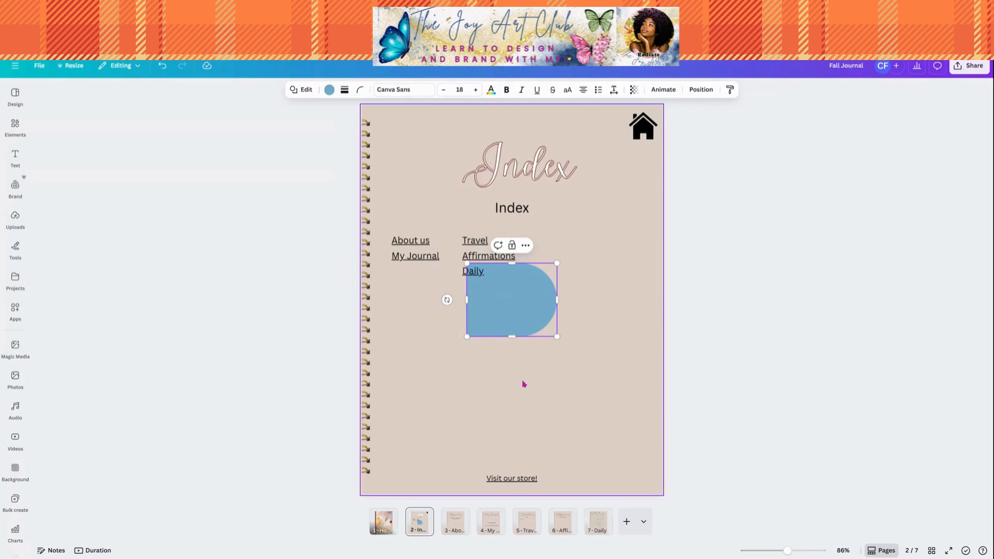
left_click_drag(524, 313, 626, 202)
left_click_drag(571, 222, 629, 175)
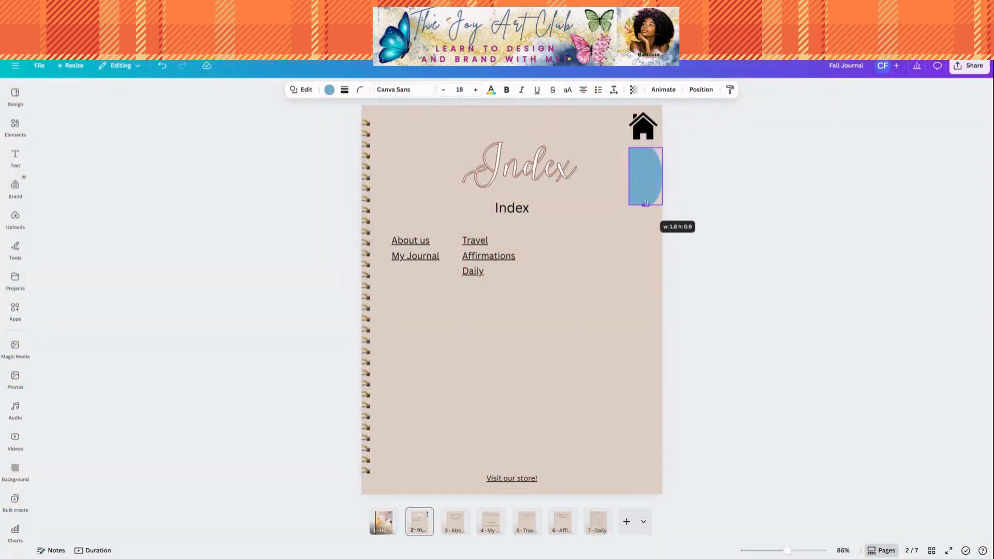
left_click_drag(631, 175, 643, 181)
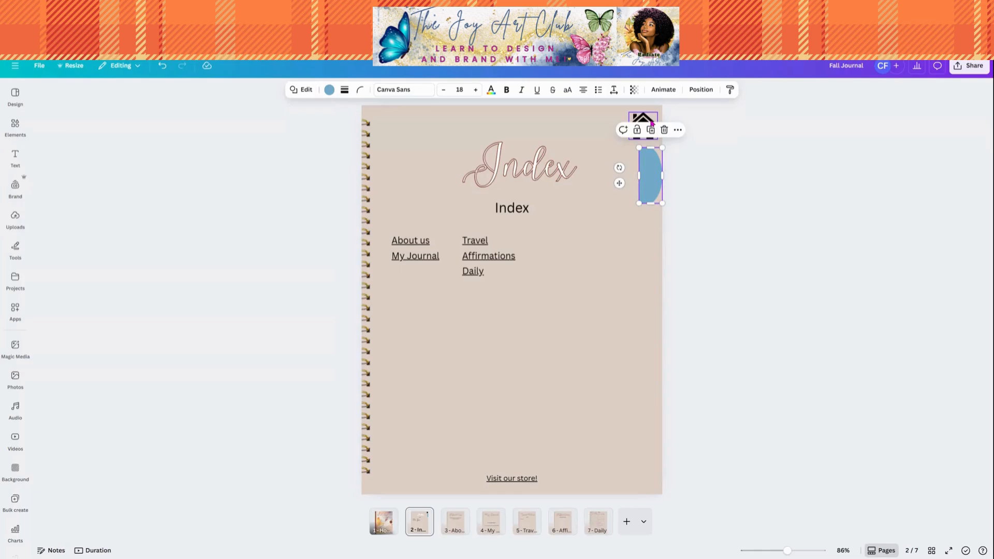
Recolor the house icon with the first golden-brown swatch from the photo colors
left_click(651, 122)
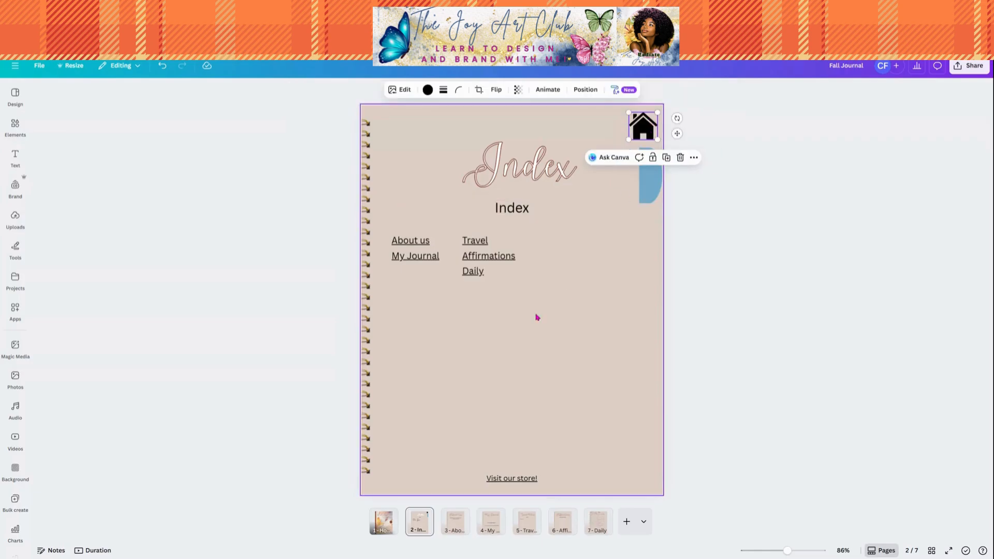
left_click(427, 89)
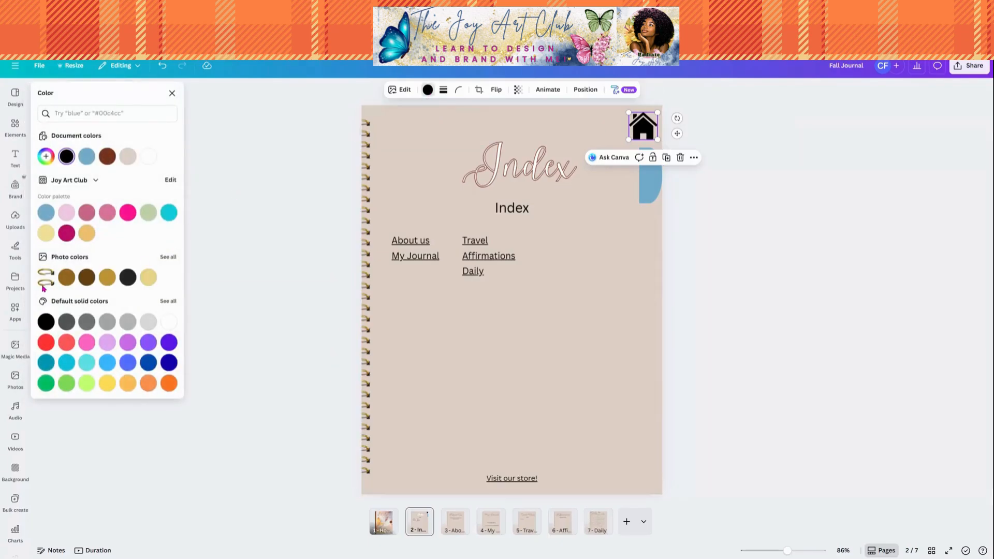
left_click(65, 278)
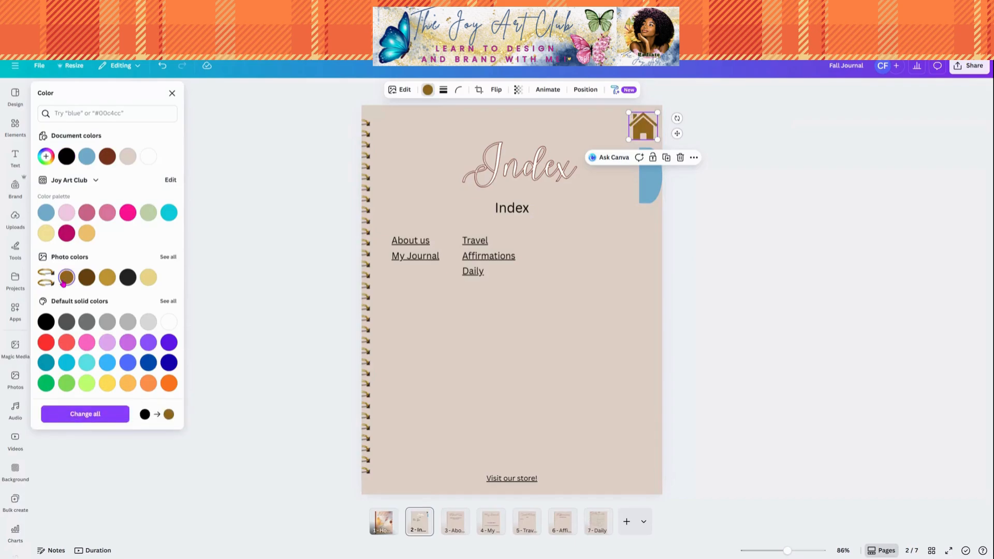
left_click(642, 184)
left_click(619, 275)
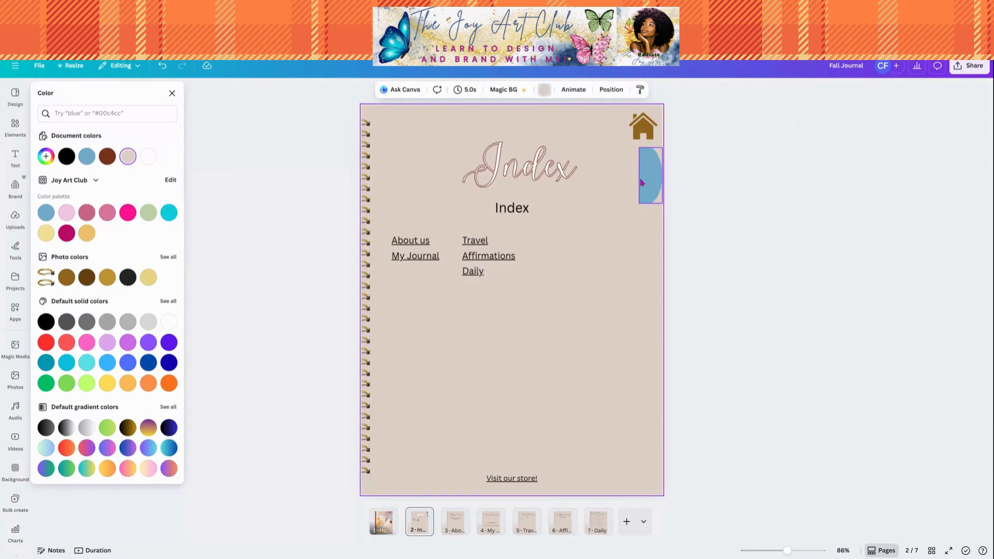
Narrow the blue tab shape slightly from its left side and scale down the house icon above it
left_click(642, 183)
left_click_drag(640, 177, 644, 179)
left_click(632, 138)
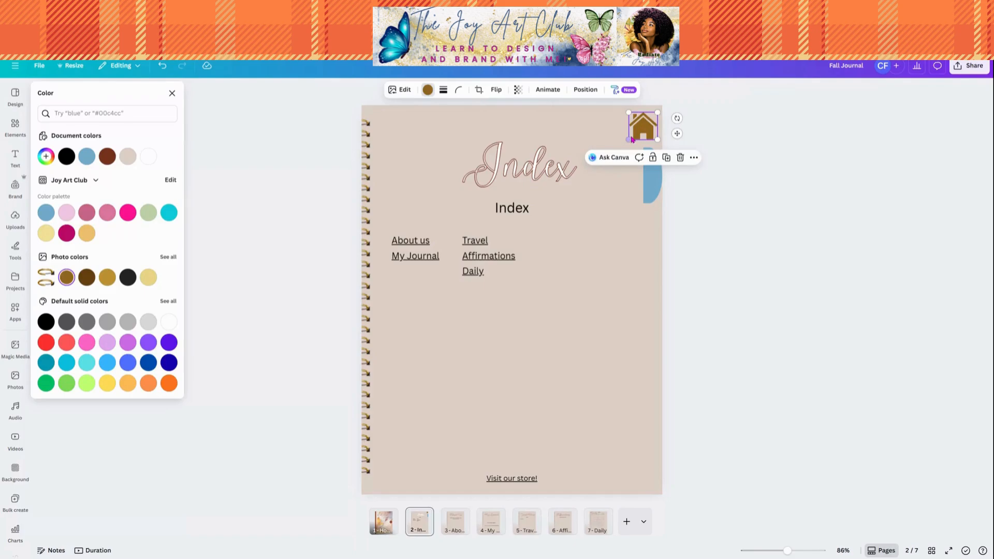
left_click_drag(628, 139, 637, 132)
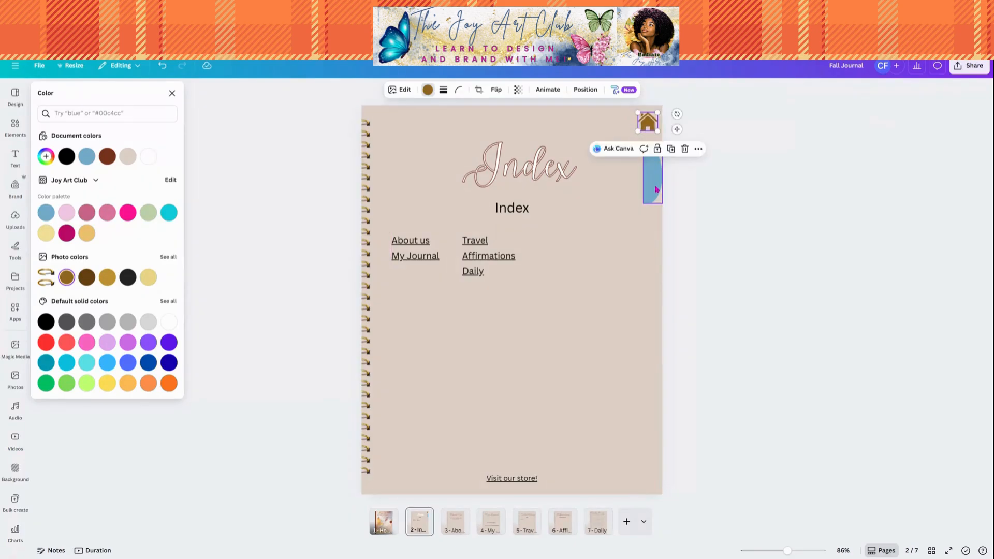
Move the blue tab up directly beneath the house icon, scale it down to fit under the icon, and keep it selected
left_click(654, 185)
left_click_drag(654, 186, 653, 173)
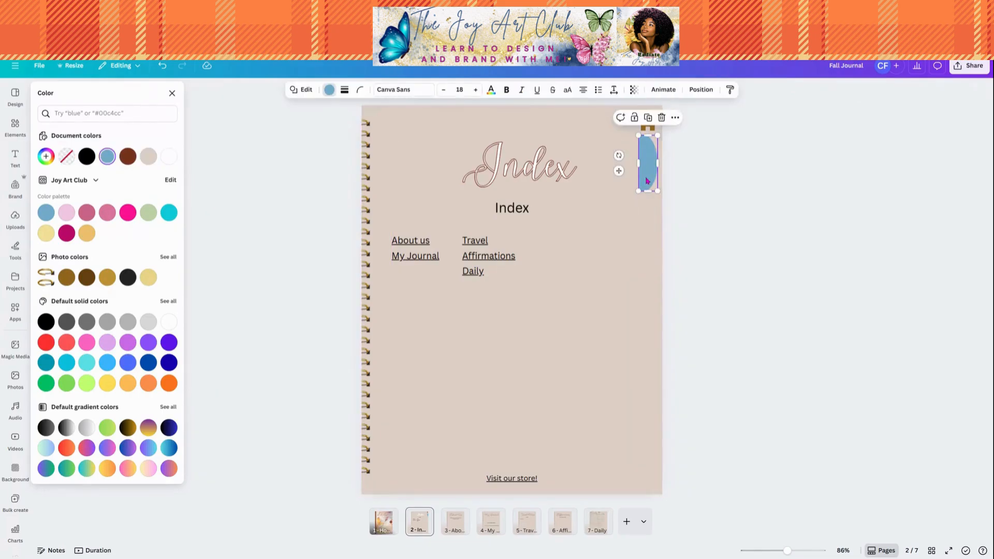
left_click_drag(639, 191, 643, 179)
left_click(646, 229)
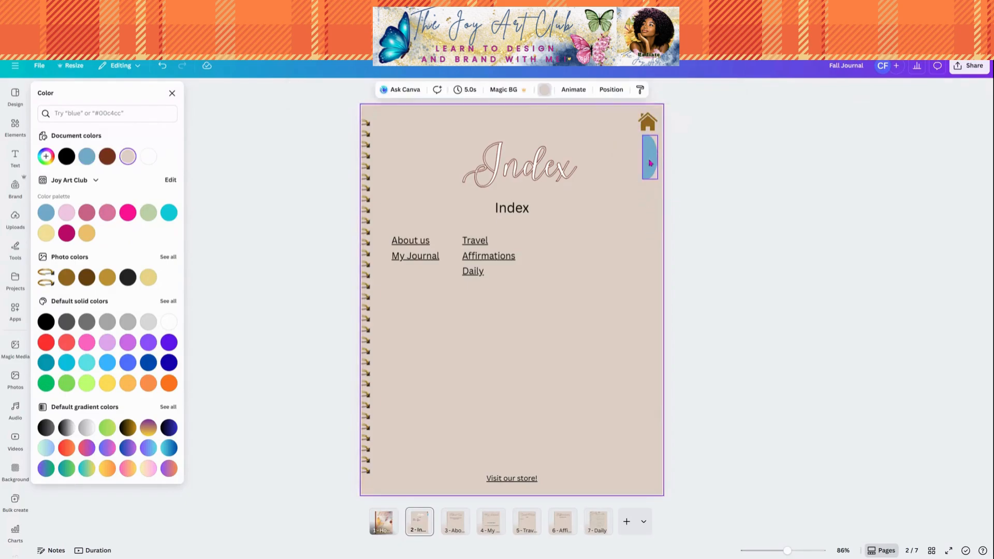
left_click(650, 163)
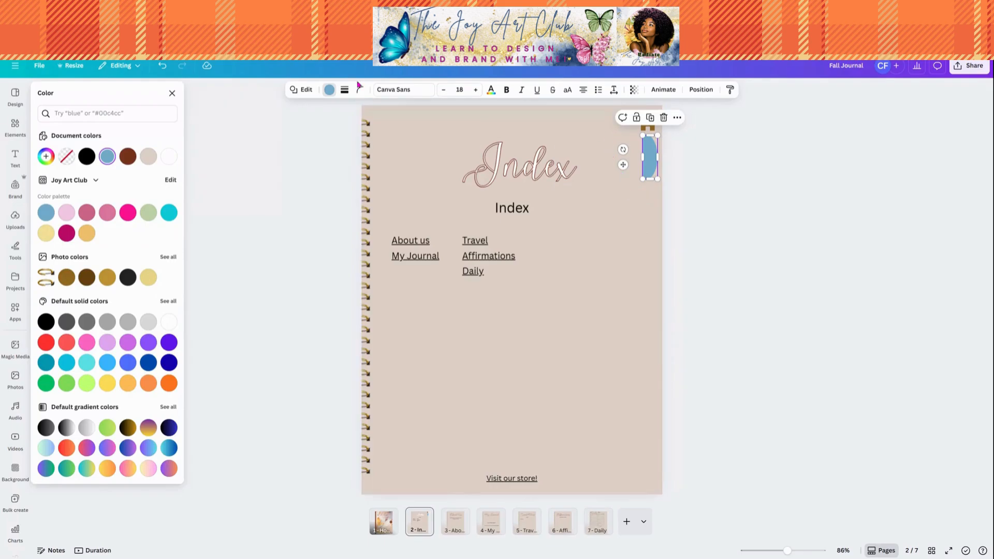
Recolor the tab shape beneath the house icon with the dark brown document color
left_click(127, 156)
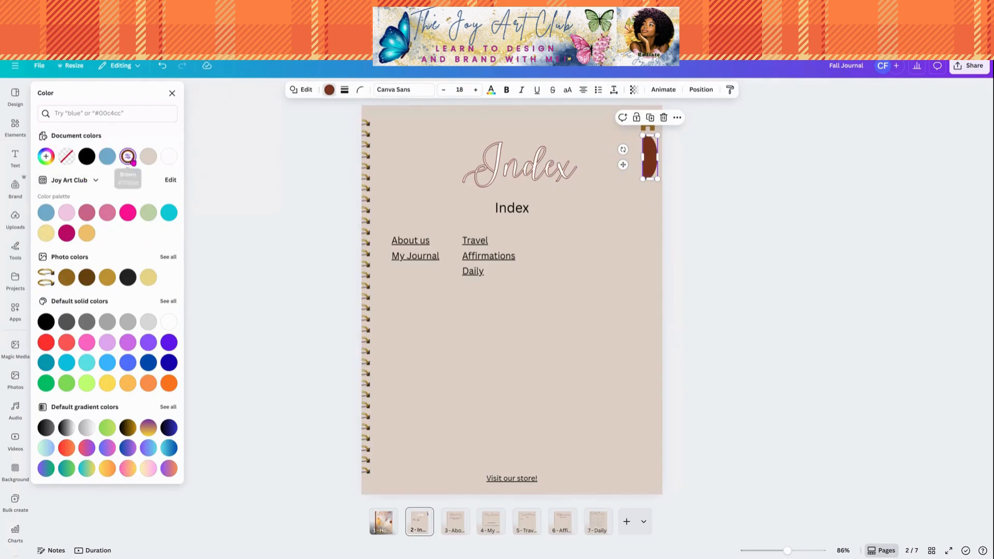
left_click(597, 294)
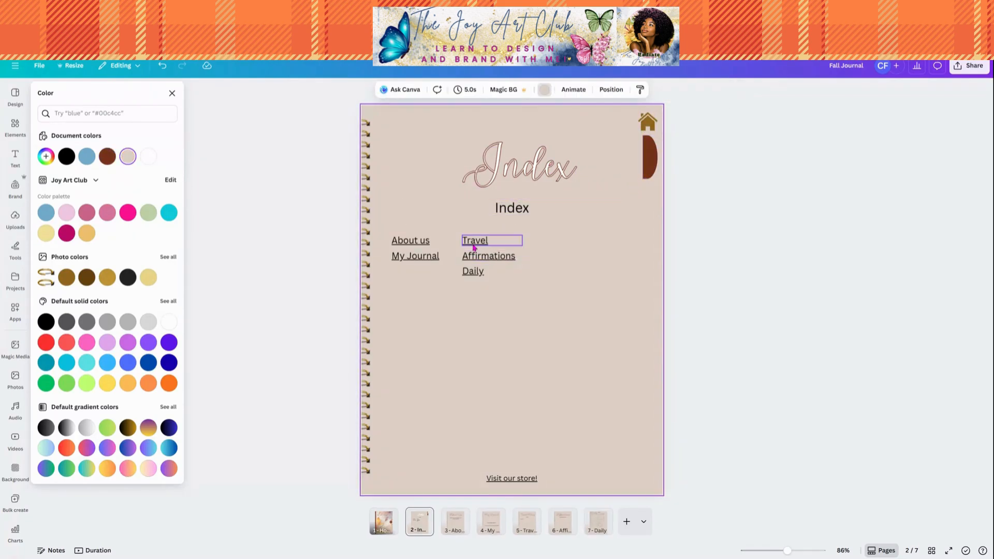
Duplicate the plain Index heading and fit the copy onto the brown tab, rotated vertically at font size 14.7
left_click(508, 213)
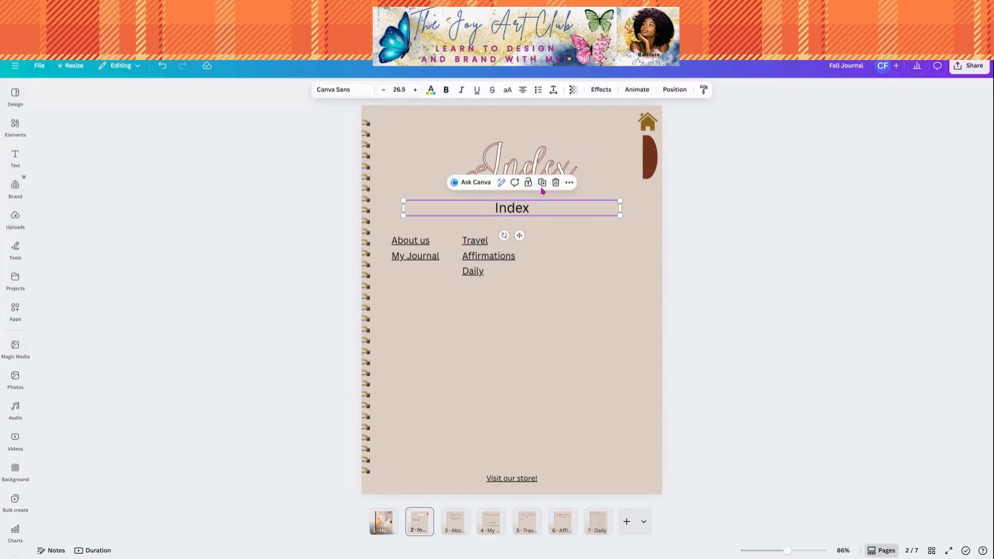
left_click(542, 186)
left_click_drag(540, 217, 637, 142)
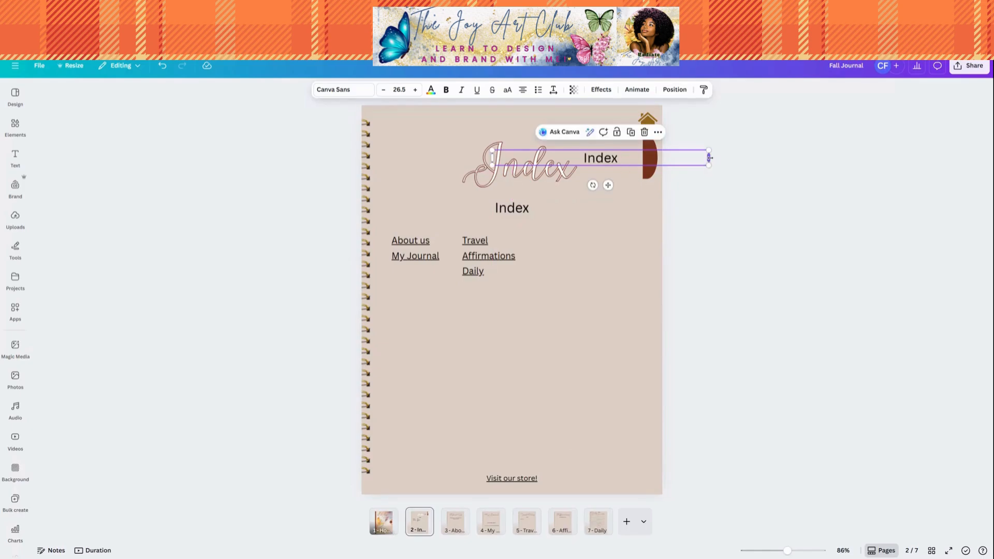
left_click_drag(709, 158, 623, 166)
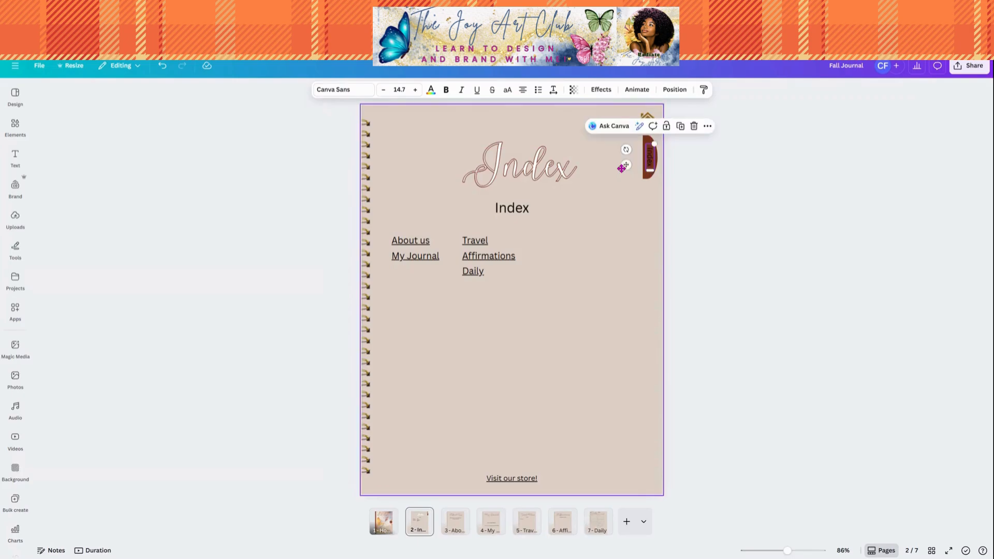
Change the tab's vertical Index label to the white document color
left_click(430, 90)
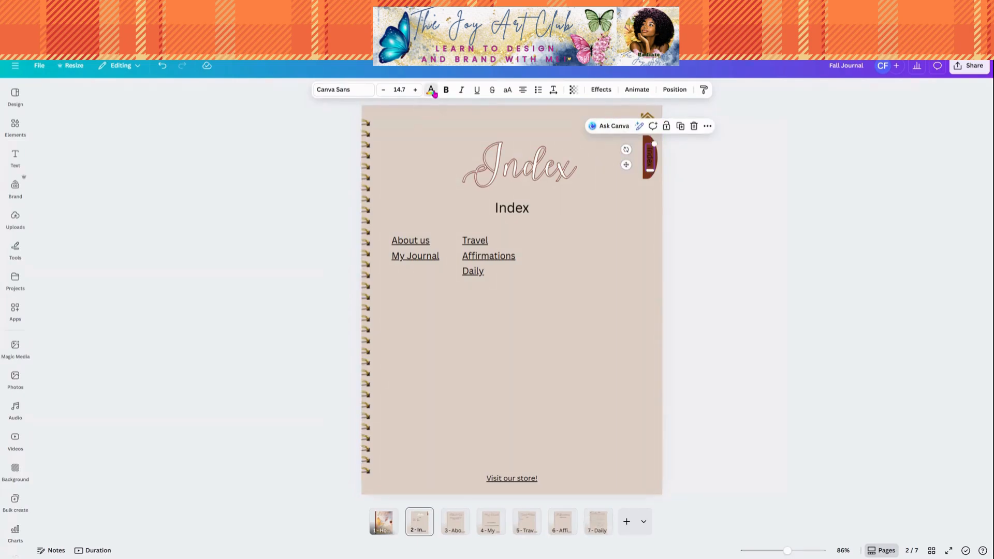
left_click(148, 156)
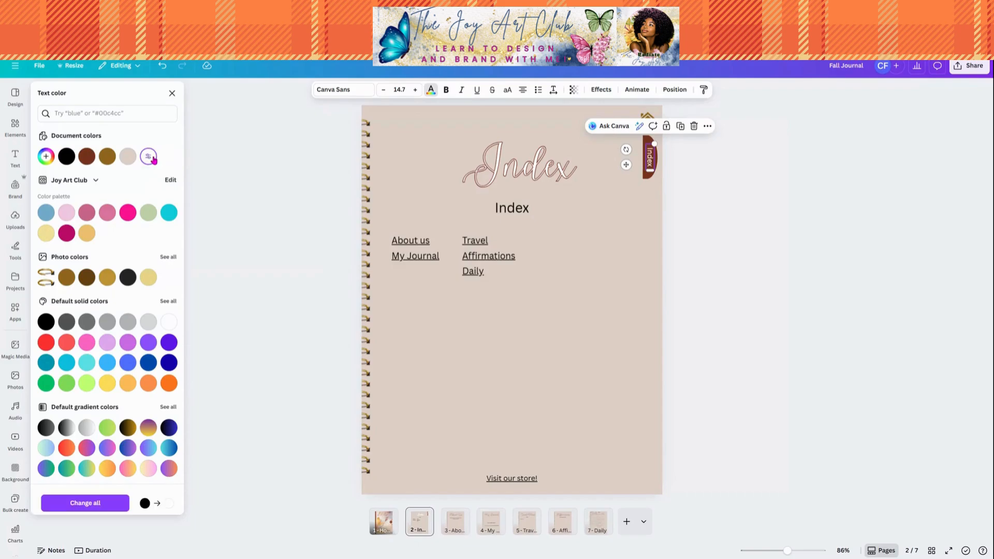
left_click(638, 286)
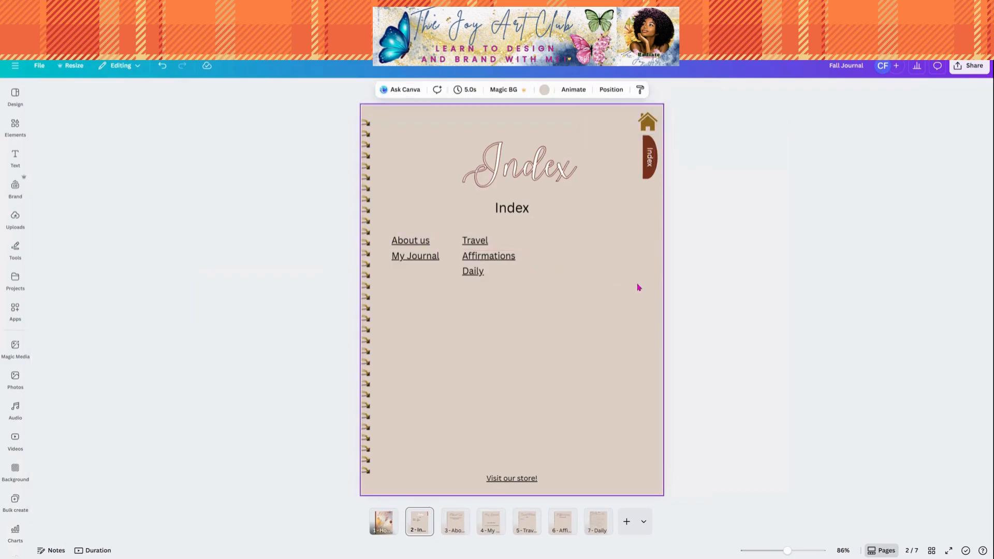
left_click(654, 169)
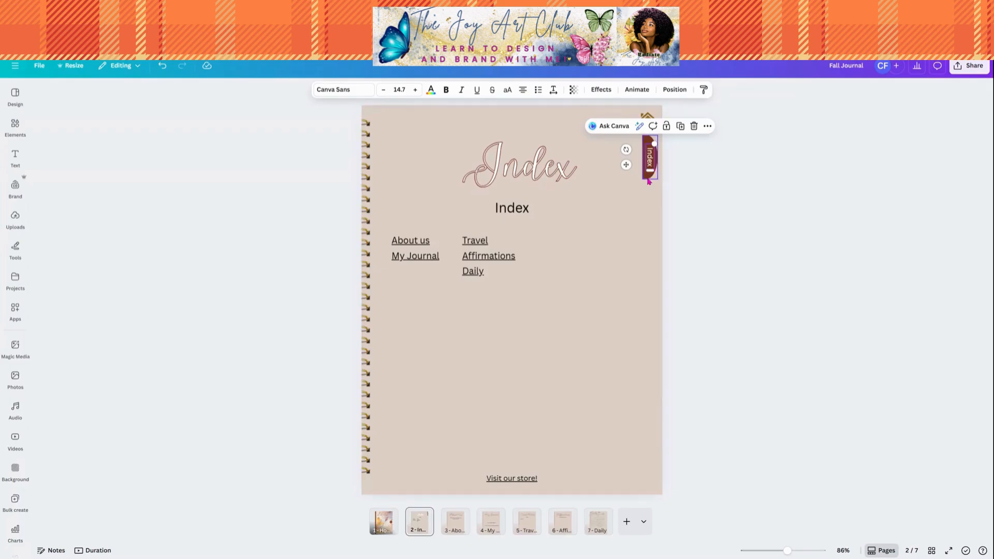
left_click(649, 180)
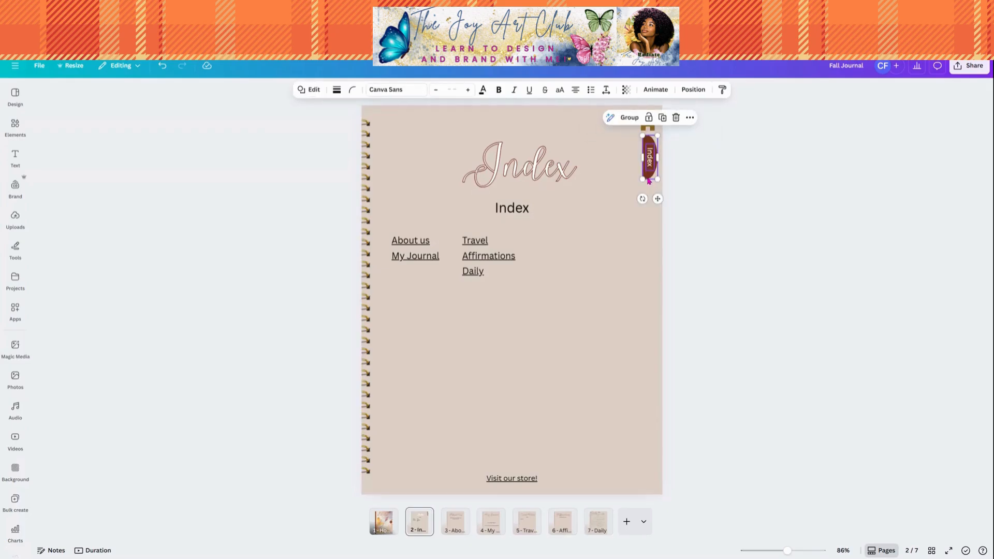
left_click(689, 119)
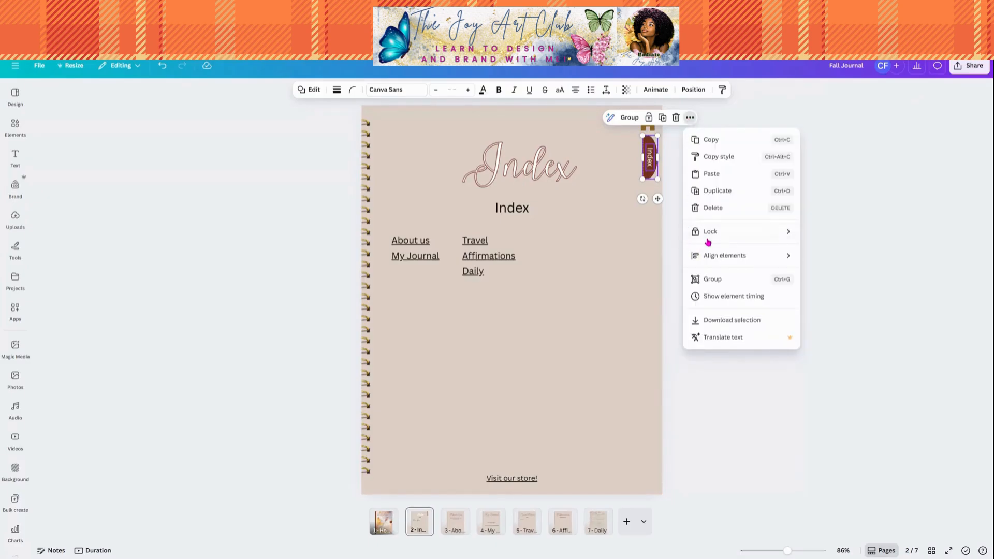
mouse_move(715, 262)
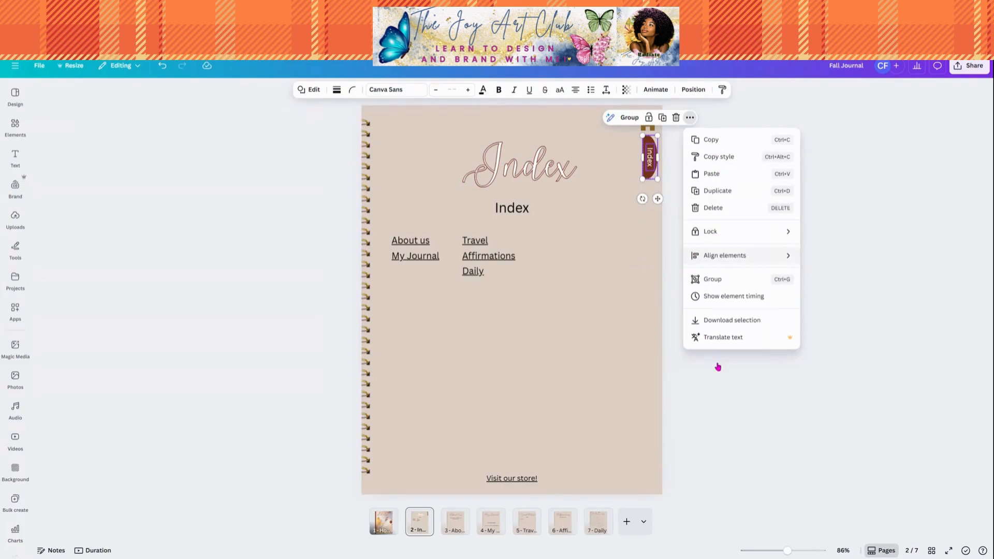
left_click(636, 287)
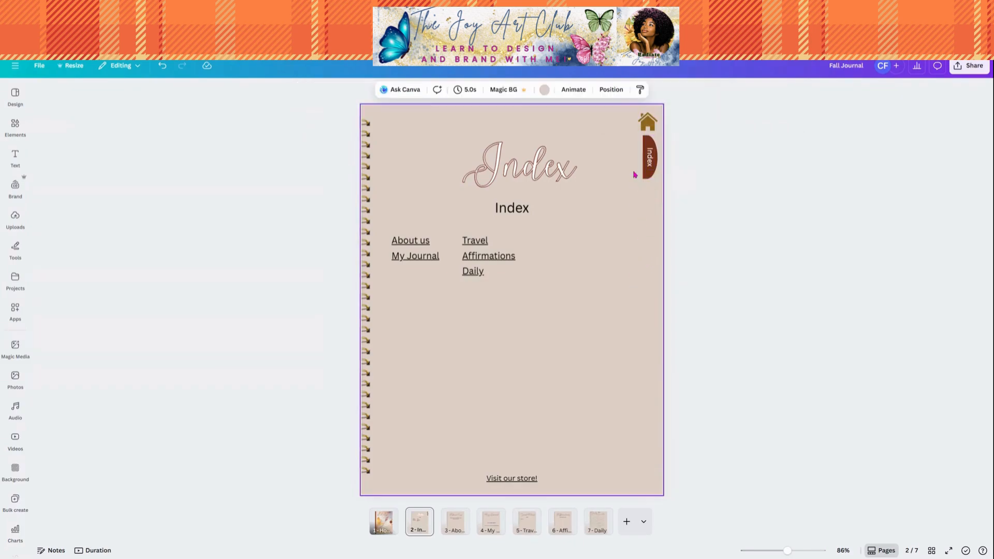
Link the Index text label on the brown tab to page 2 - Index of this document
left_click(655, 161)
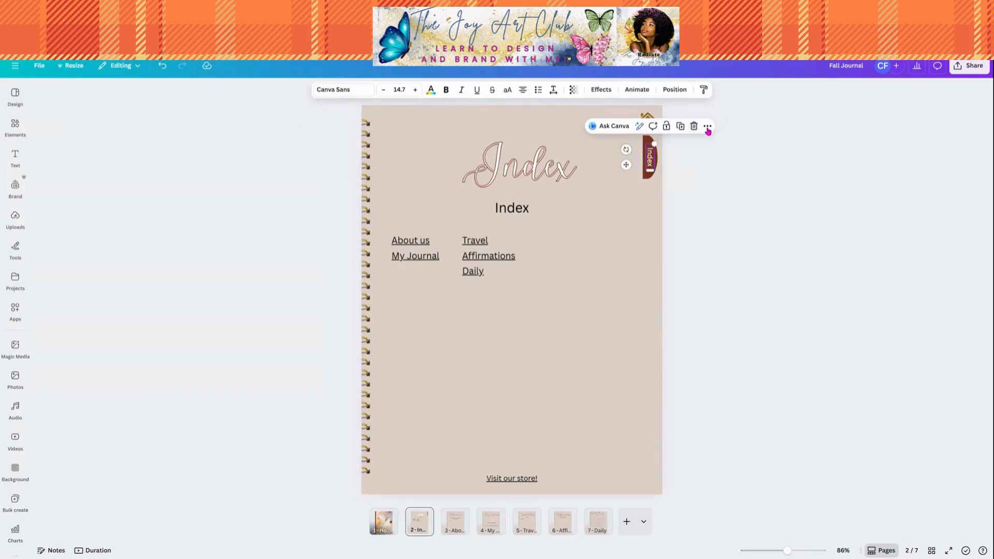
left_click(708, 126)
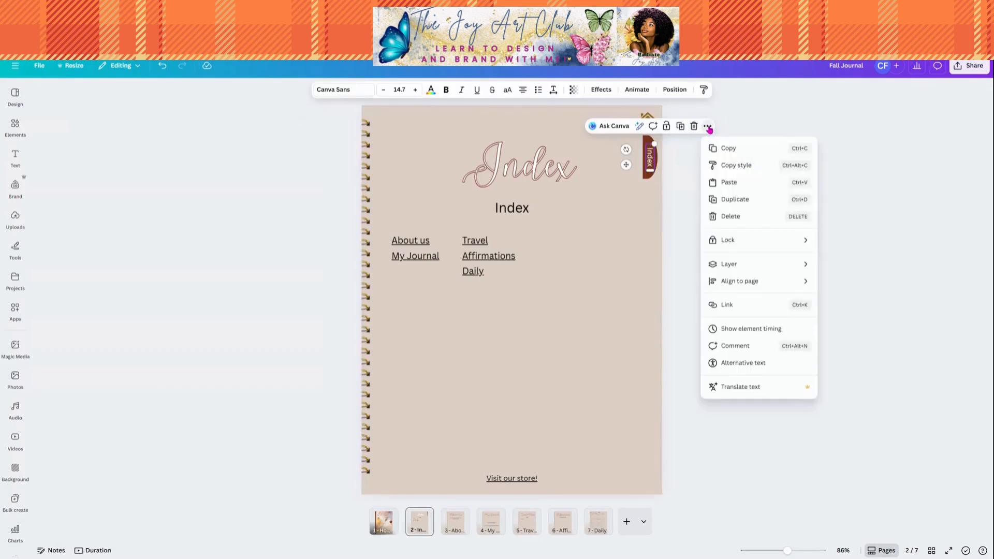
left_click(725, 305)
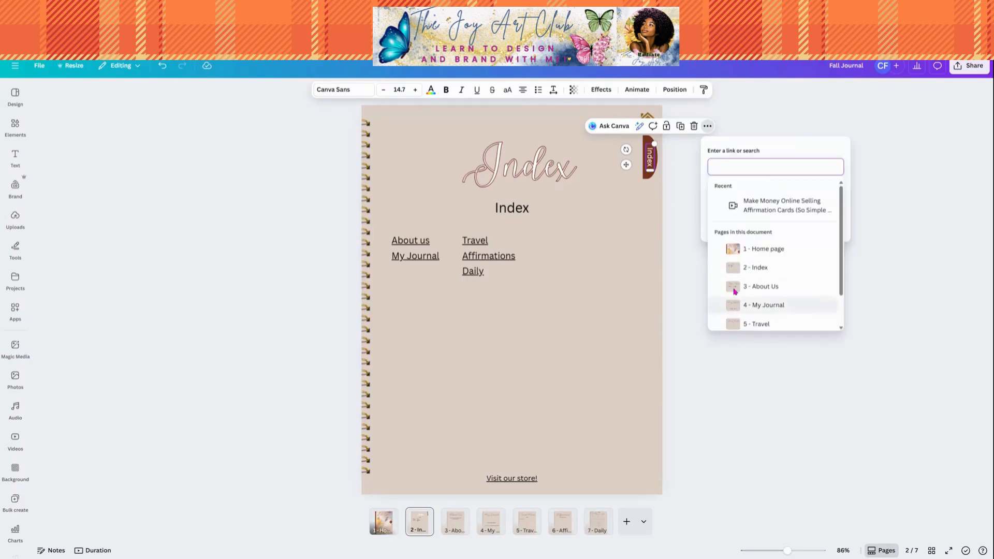
scroll(734, 301, "down", 2)
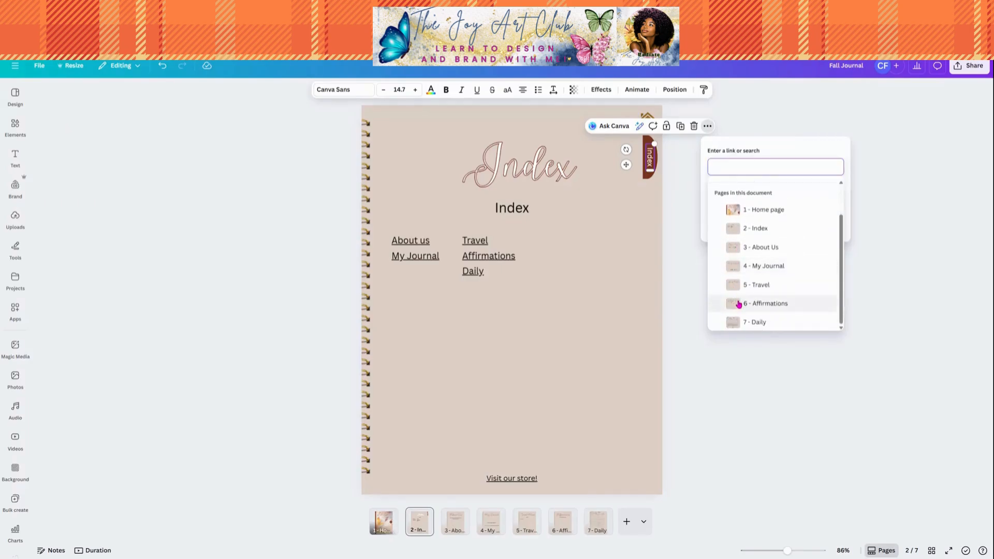
left_click(736, 230)
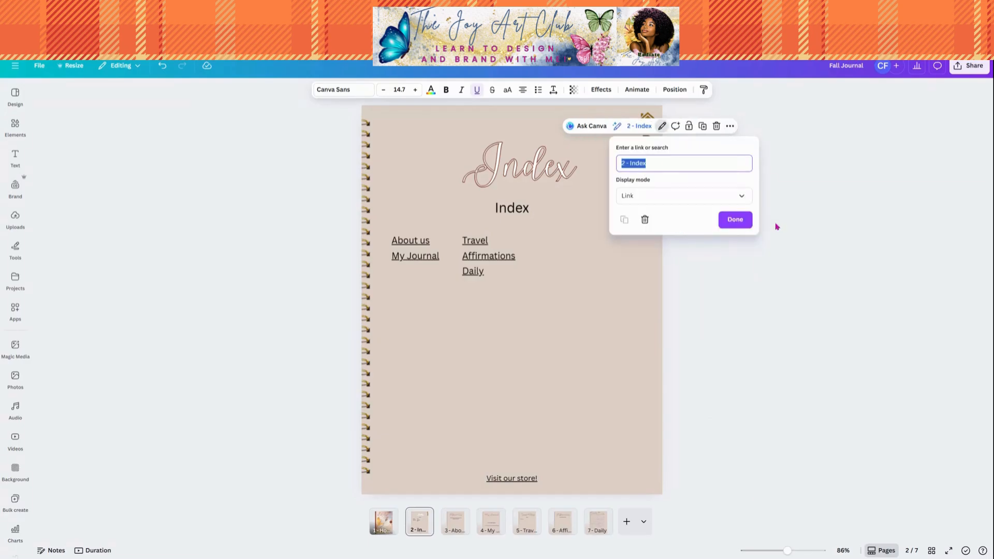
left_click(735, 221)
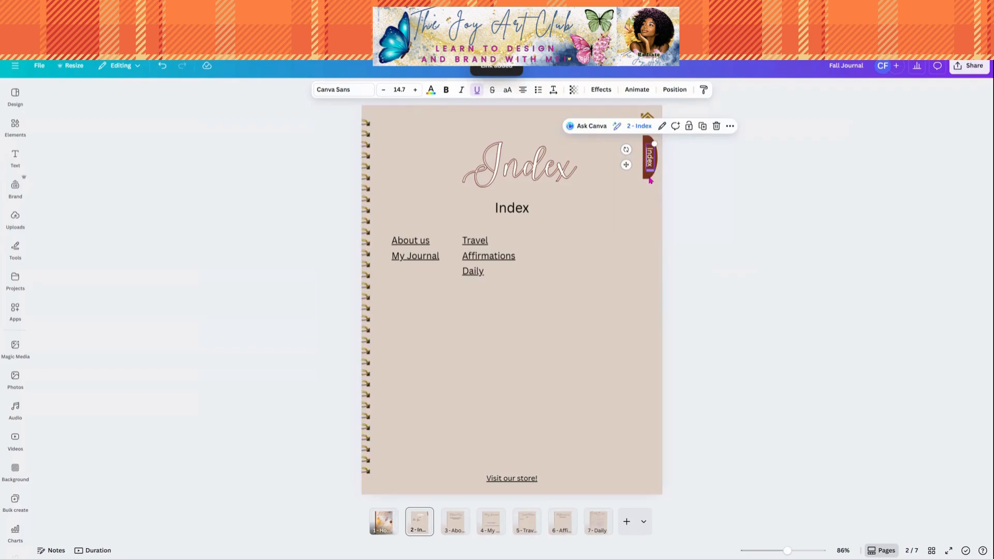
Link the brown tab shape to page 2 - Index and check the links on both the label and the shape
left_click(649, 180)
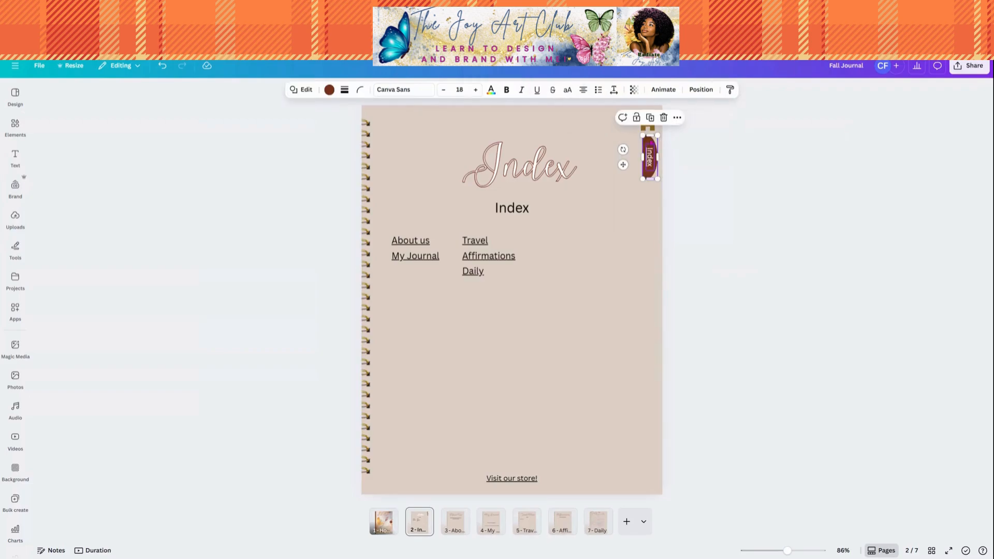
left_click(677, 118)
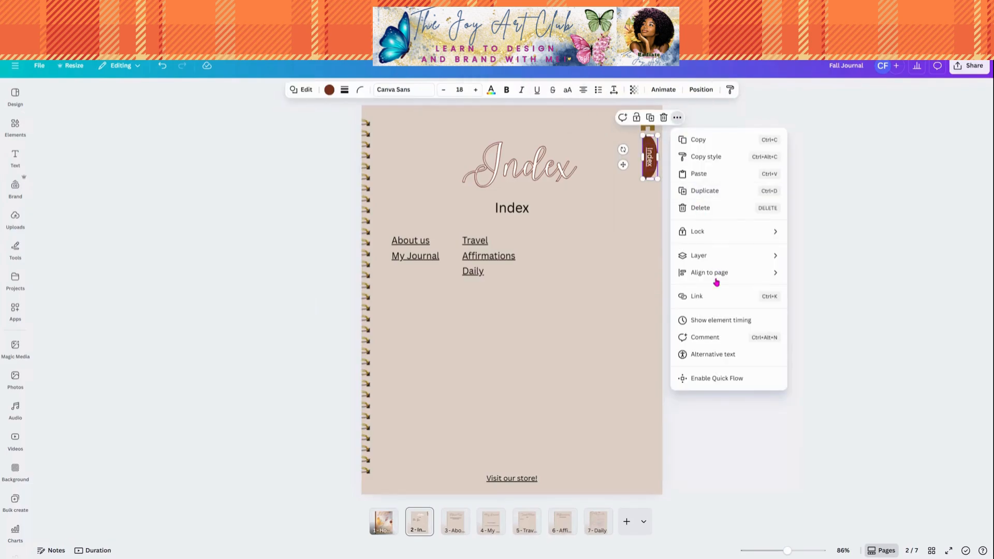
left_click(702, 299)
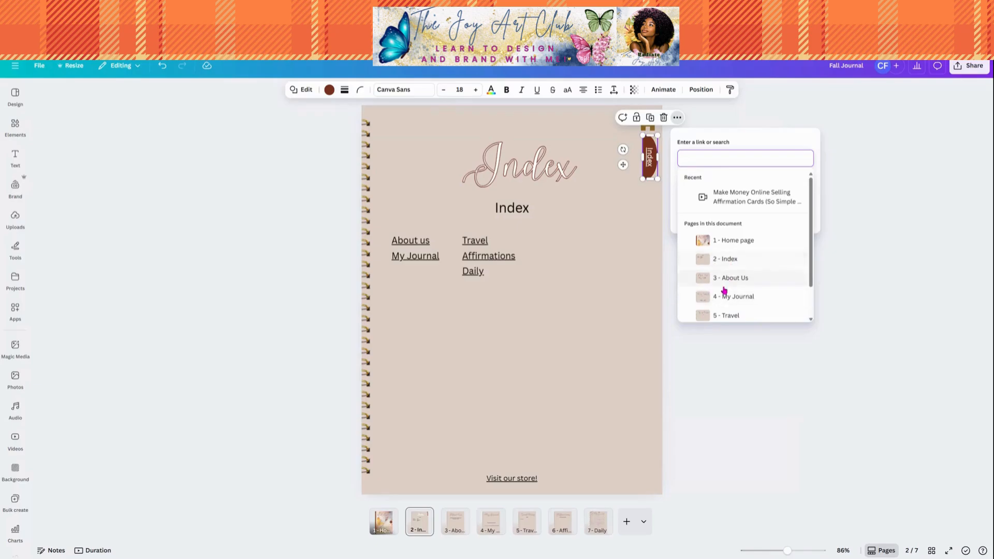
left_click(715, 263)
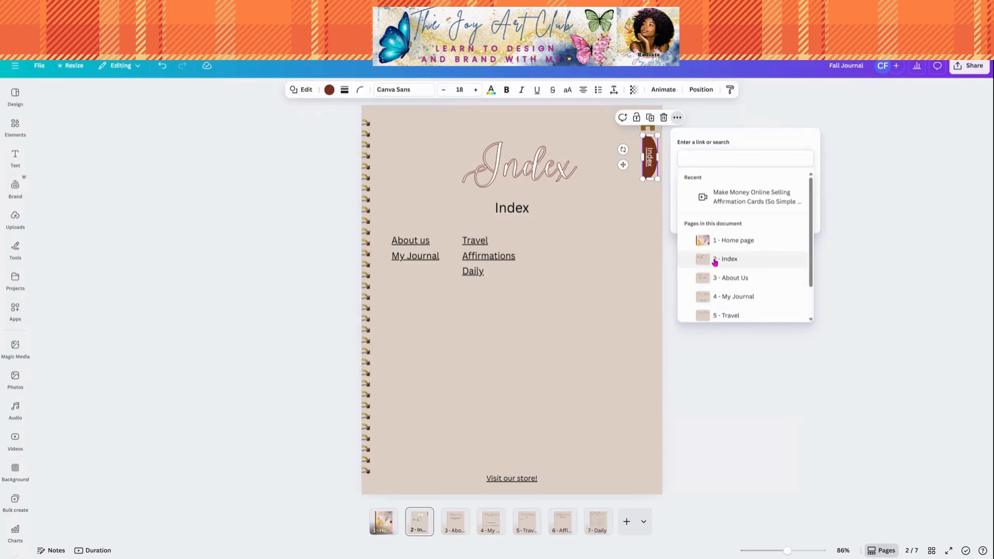
left_click(715, 213)
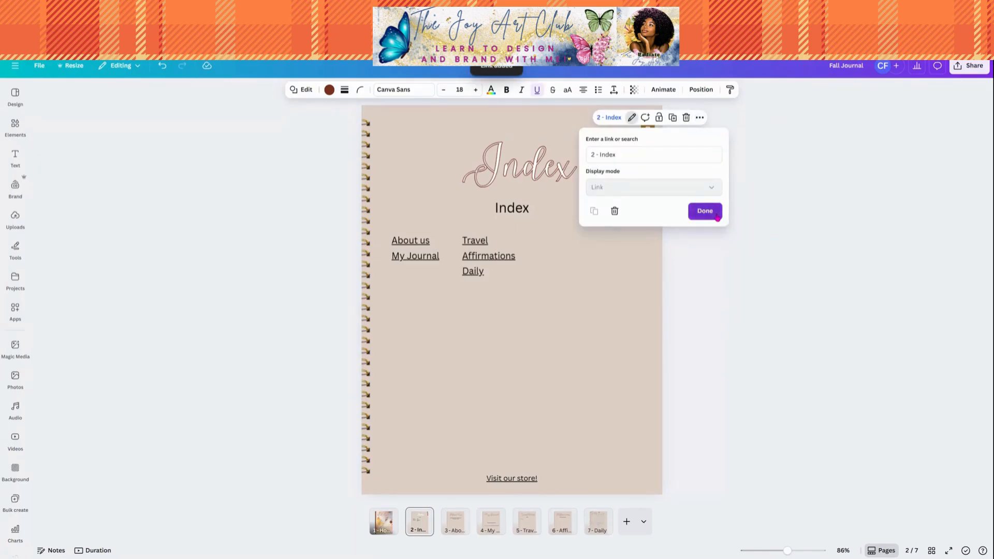
left_click(628, 265)
left_click(647, 166)
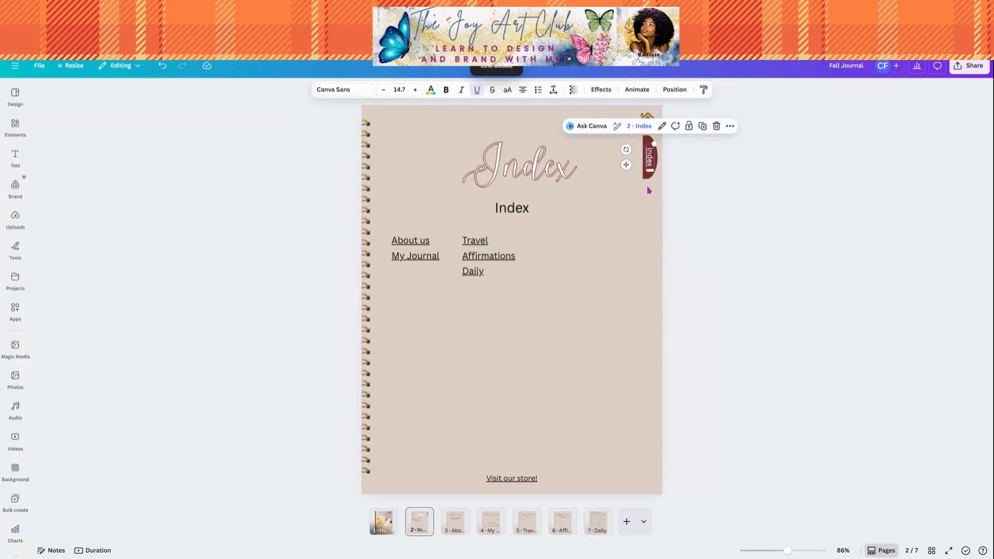
left_click(646, 194)
left_click(647, 170)
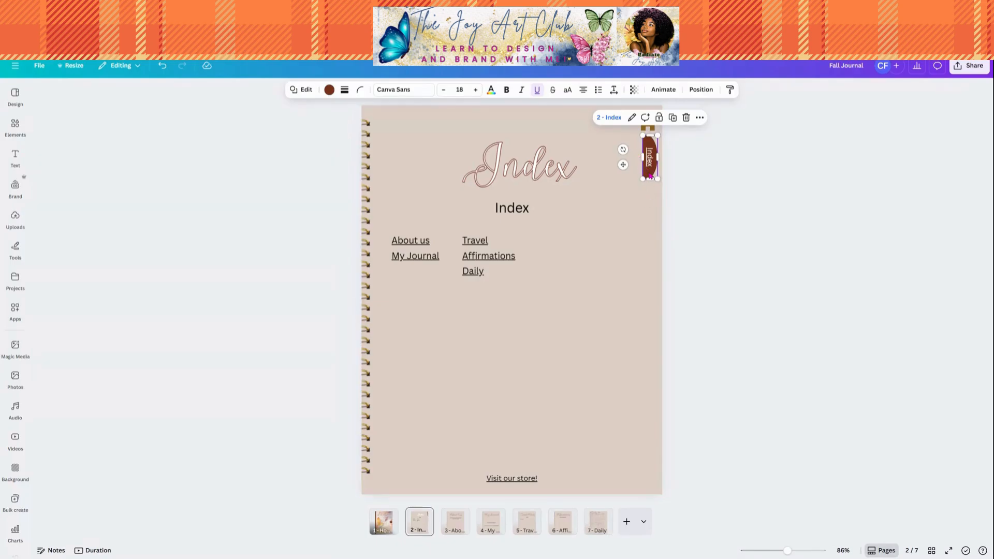
left_click(646, 231)
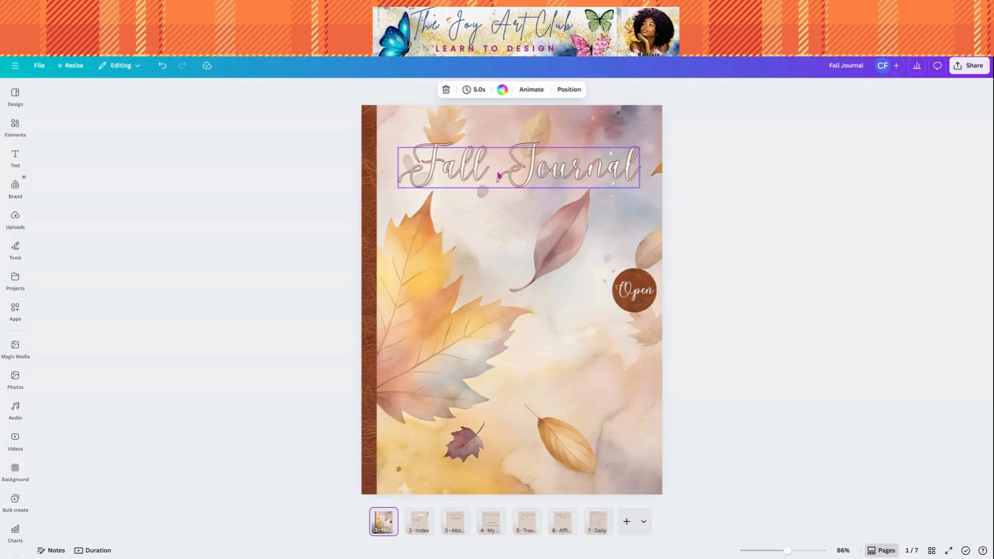
Copy the plain Index heading from page 2 and paste it onto the Fall Journal cover page
left_click(499, 176)
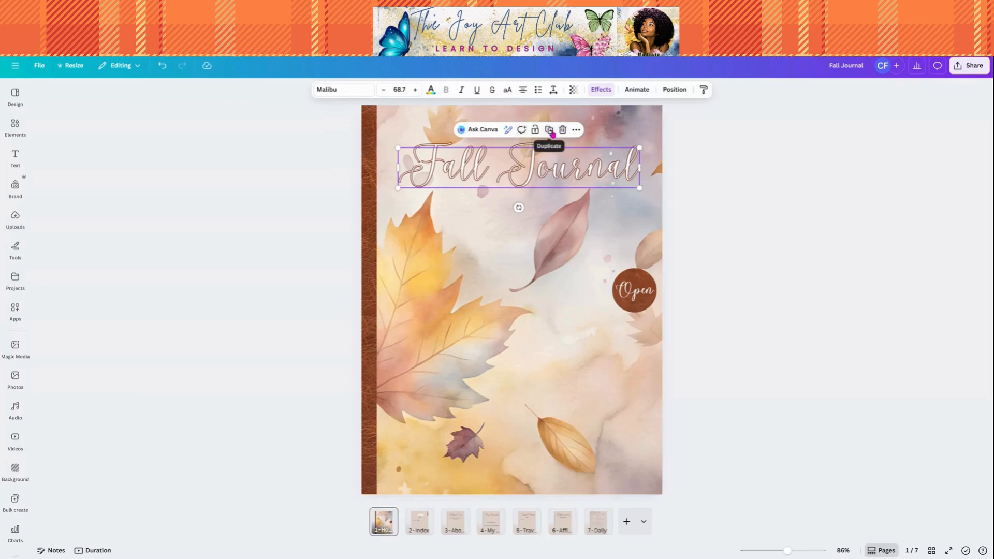
left_click(416, 522)
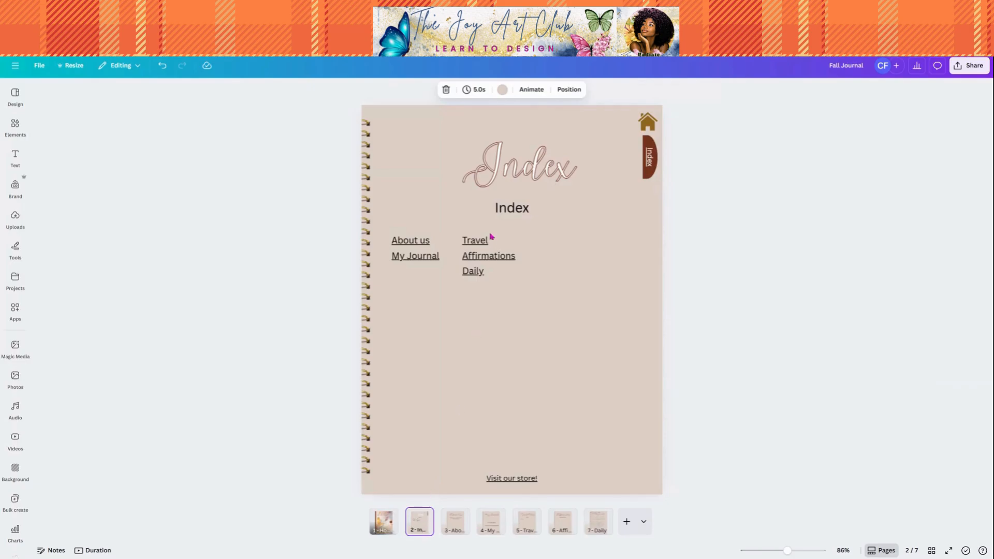
left_click(511, 209)
right_click(511, 209)
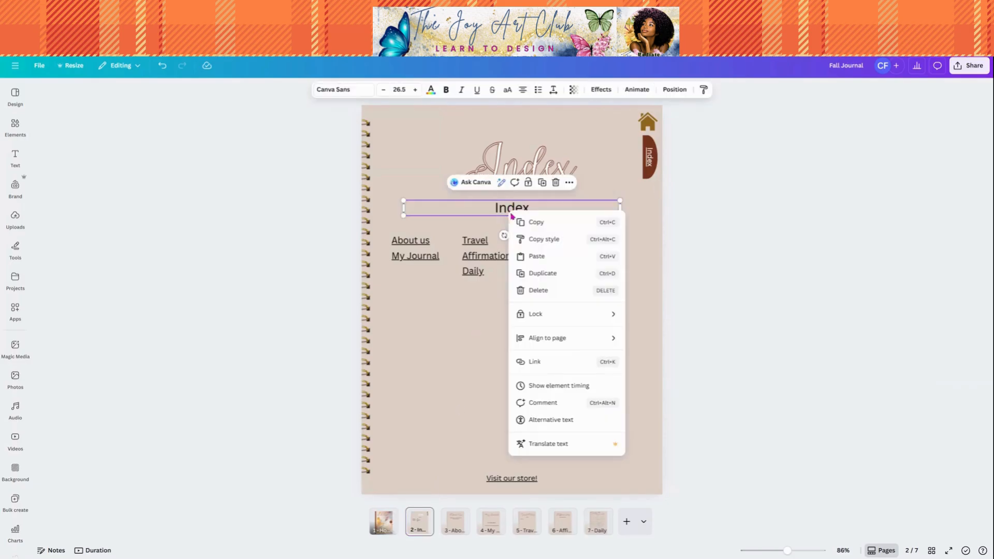
left_click(533, 223)
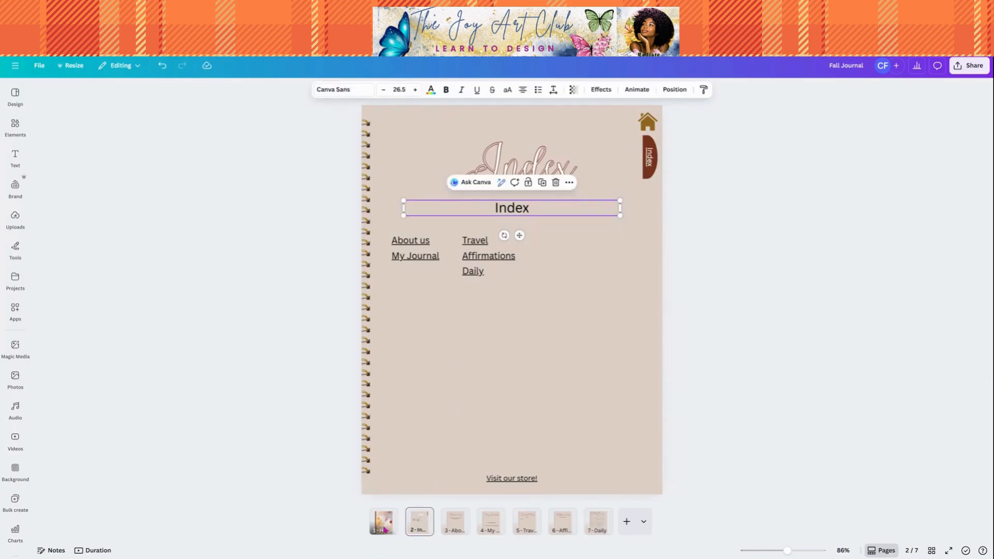
left_click(383, 528)
right_click(526, 265)
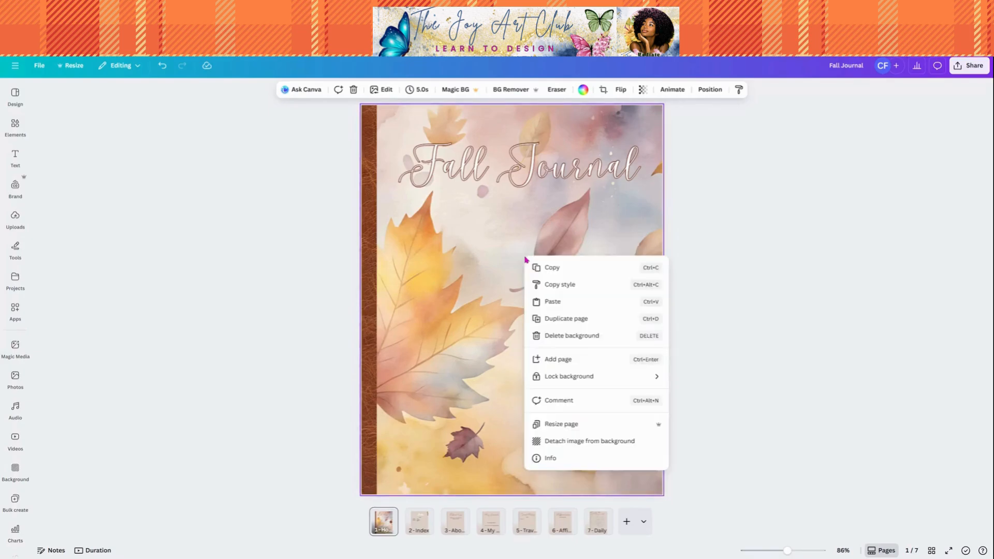
left_click(549, 302)
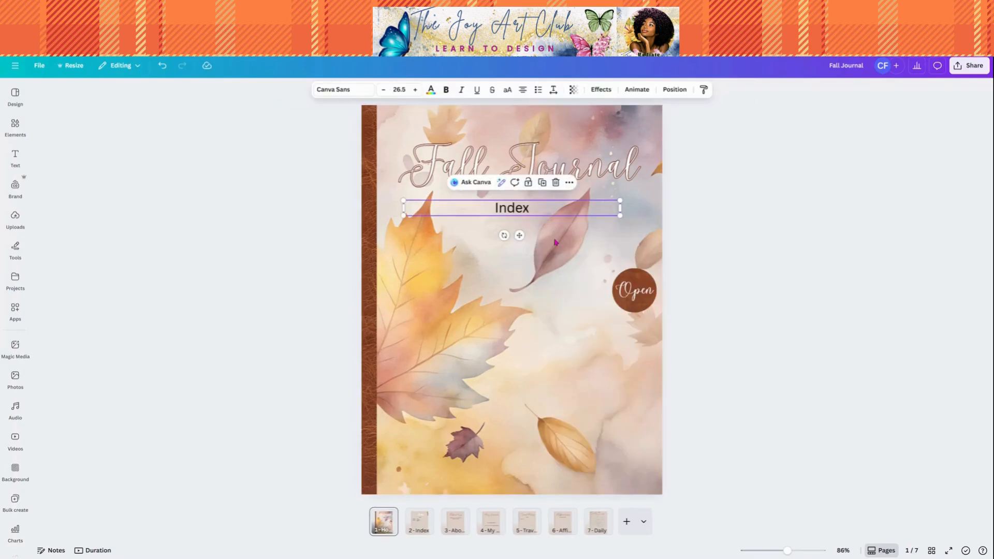
Replace the pasted heading's text on the cover with "and"
double_click(513, 210)
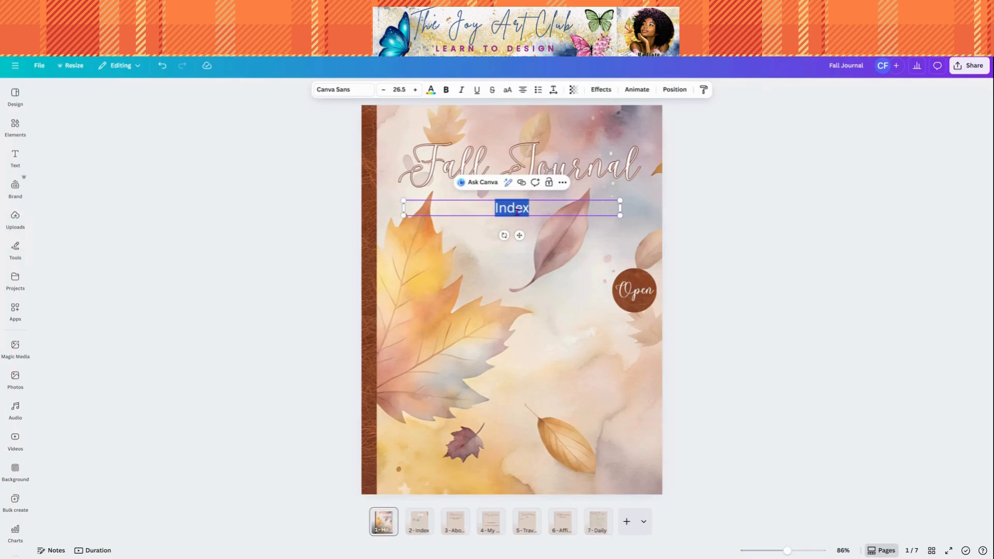
type("and")
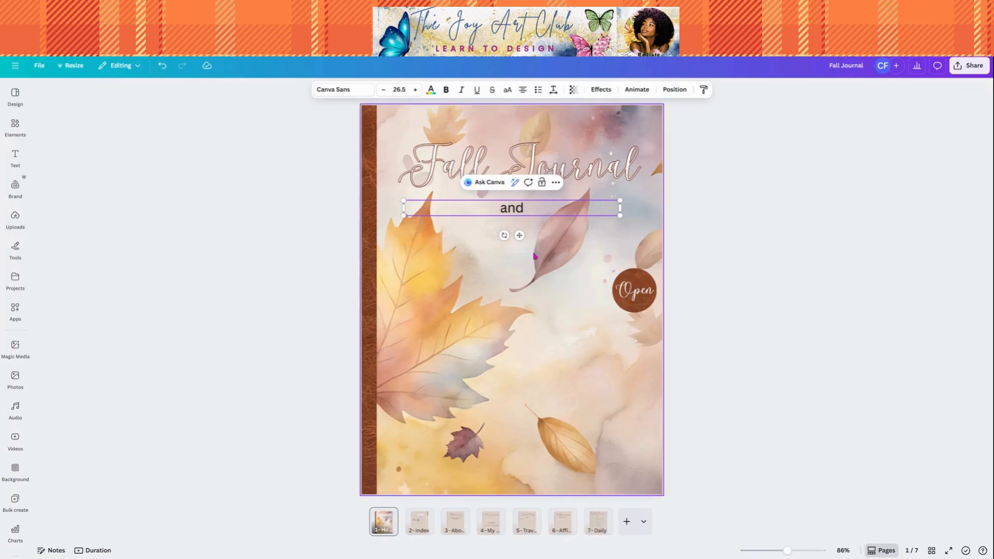
Duplicate the Fall Journal cover title, place the copy below "and", and replace its text with "Planner"
left_click(547, 190)
left_click(548, 175)
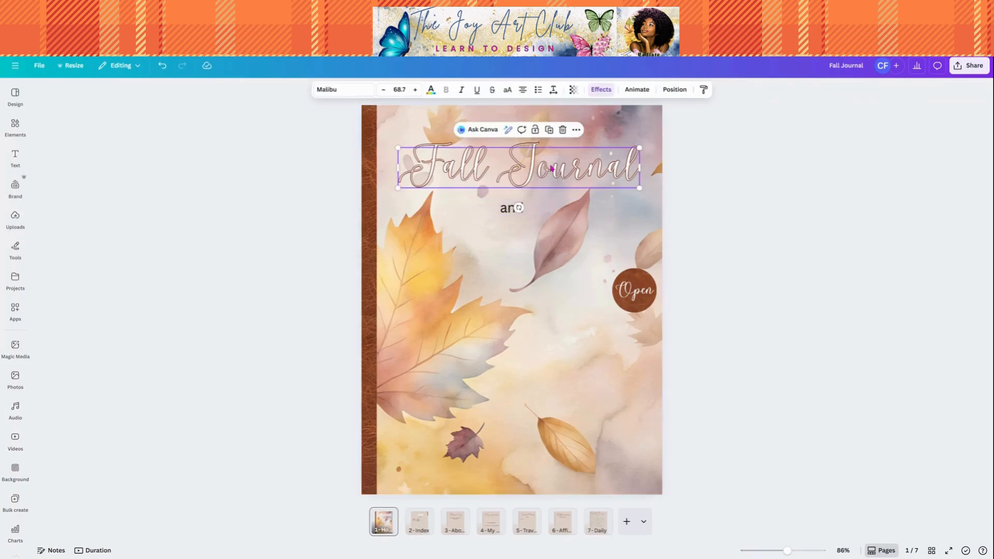
left_click(548, 129)
left_click_drag(554, 180, 548, 254)
double_click(533, 252)
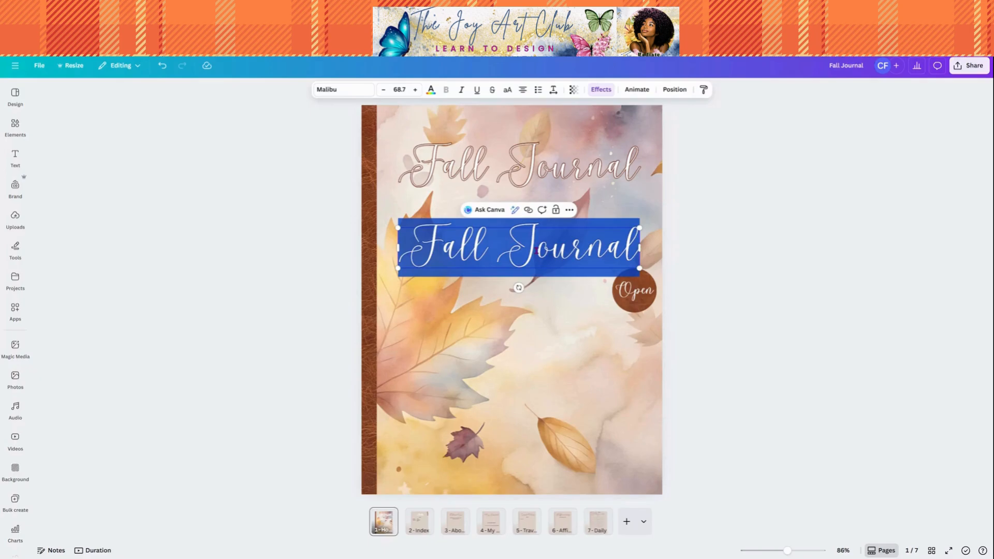
type("Planner")
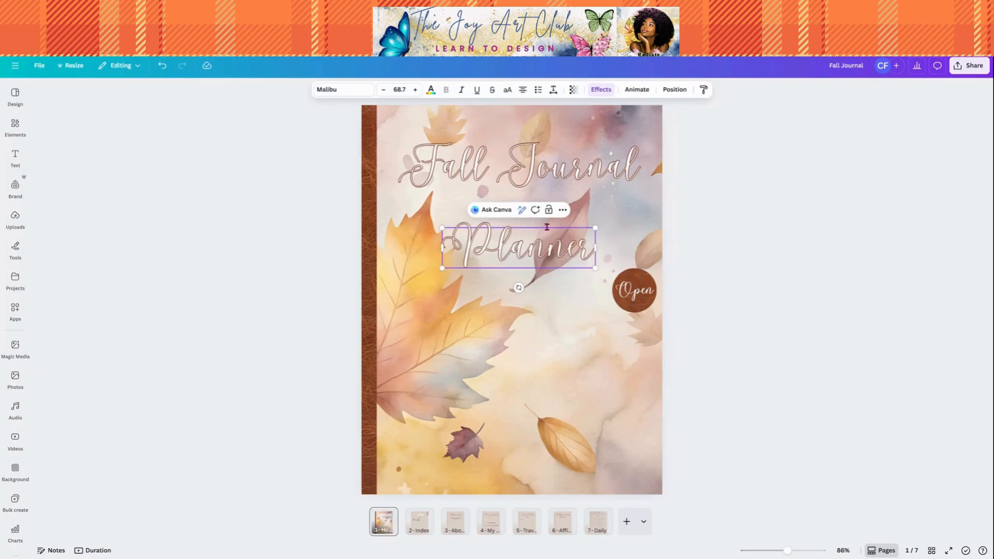
left_click(528, 337)
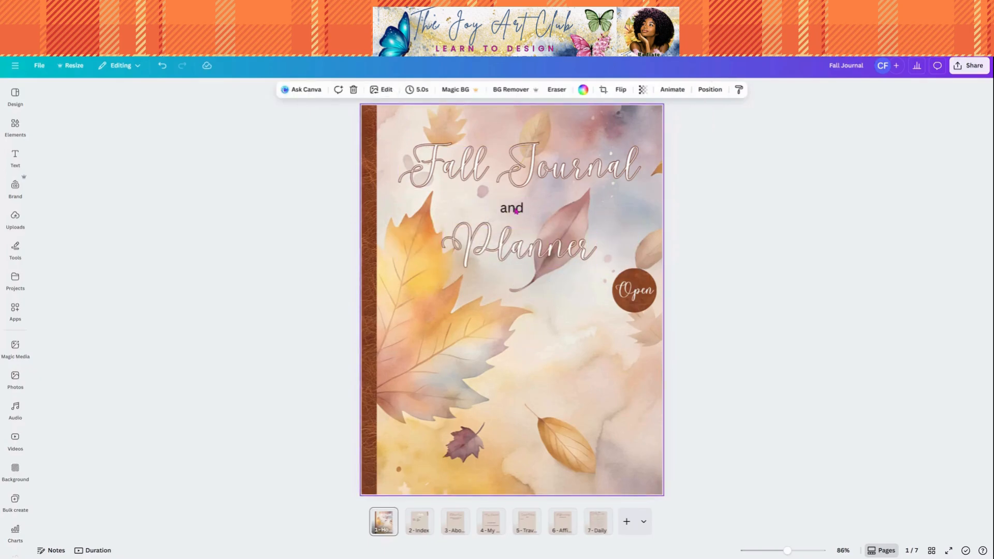
Centre the word "and" between the two cover title lines and move "Planner" up slightly to tighten the spacing
left_click(527, 179)
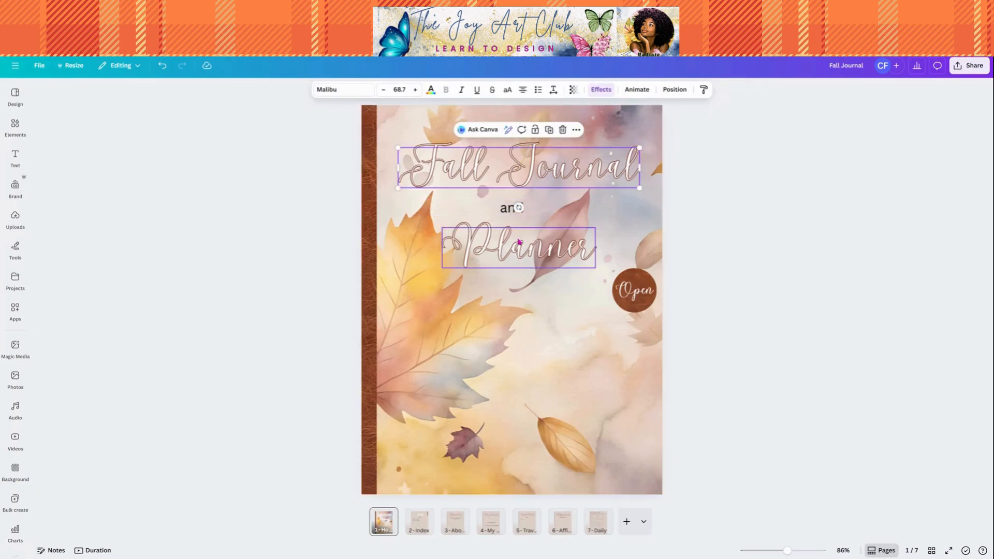
left_click(514, 216)
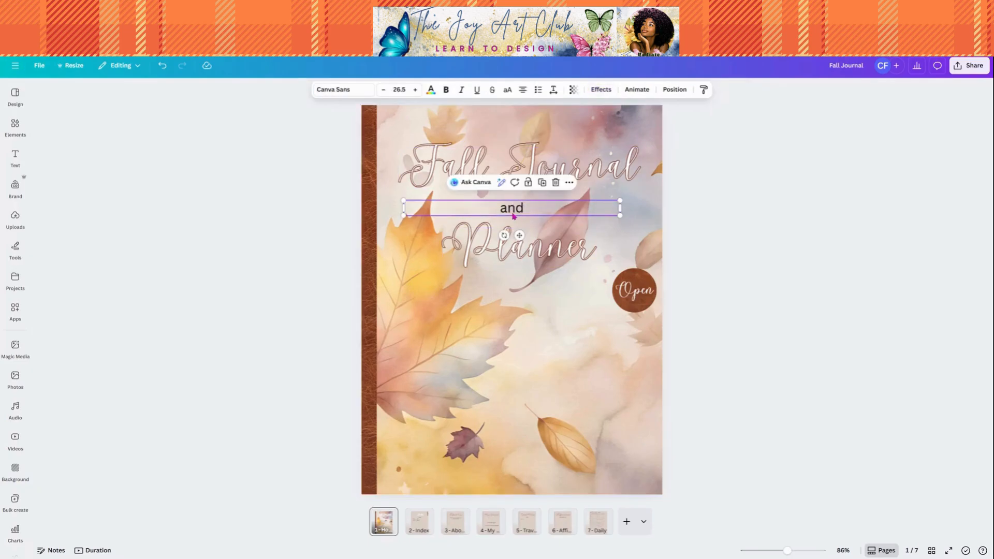
mouse_move(514, 215)
left_mouse_down()
mouse_move(525, 212)
mouse_move(517, 212)
left_mouse_up()
left_click_drag(535, 249, 534, 242)
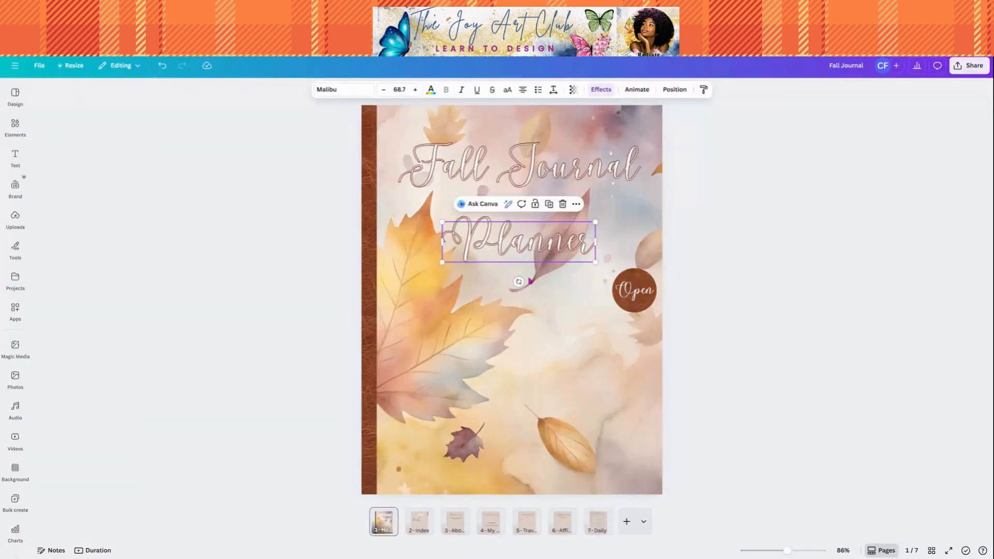
left_click(523, 330)
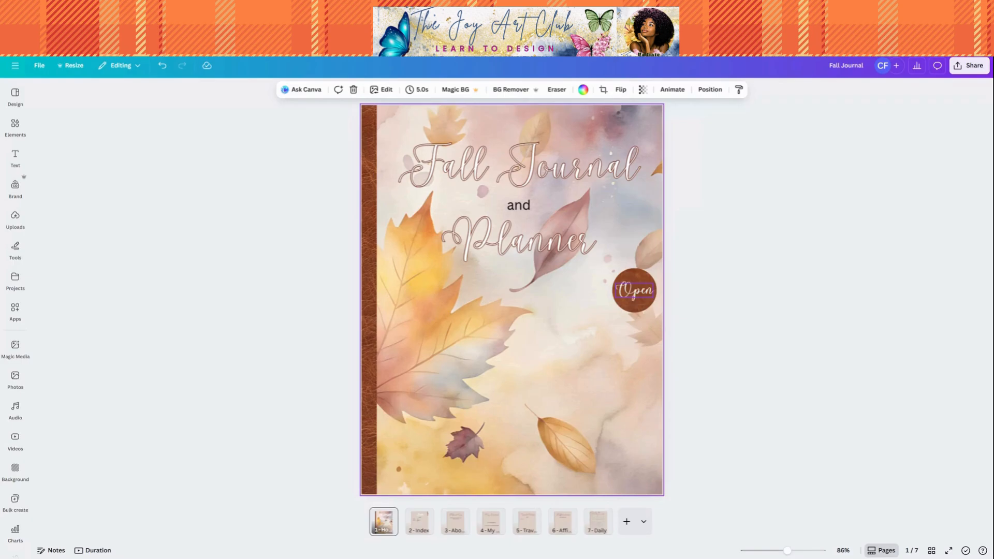
Link the "Open" text on the cover to page 2 - Index of this document
left_click(633, 297)
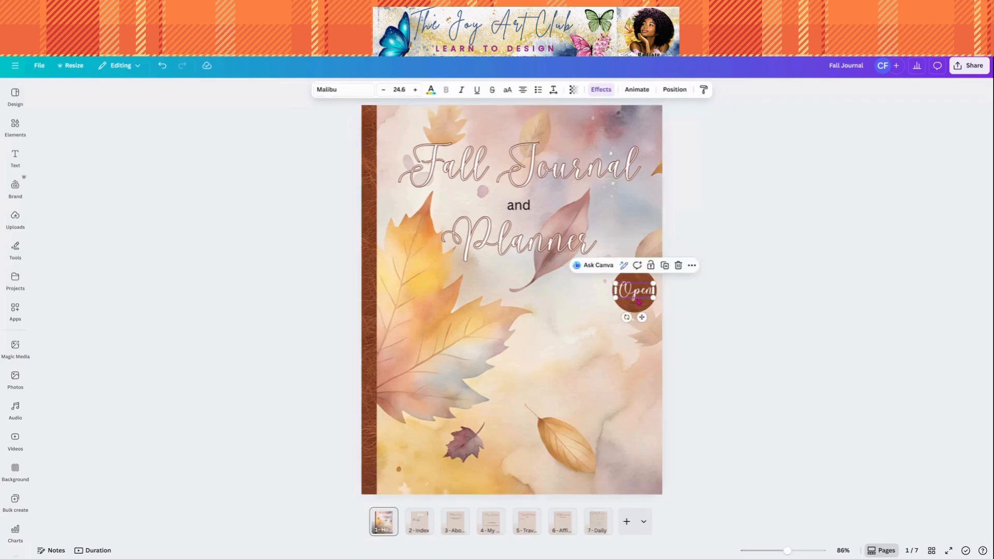
left_click(693, 265)
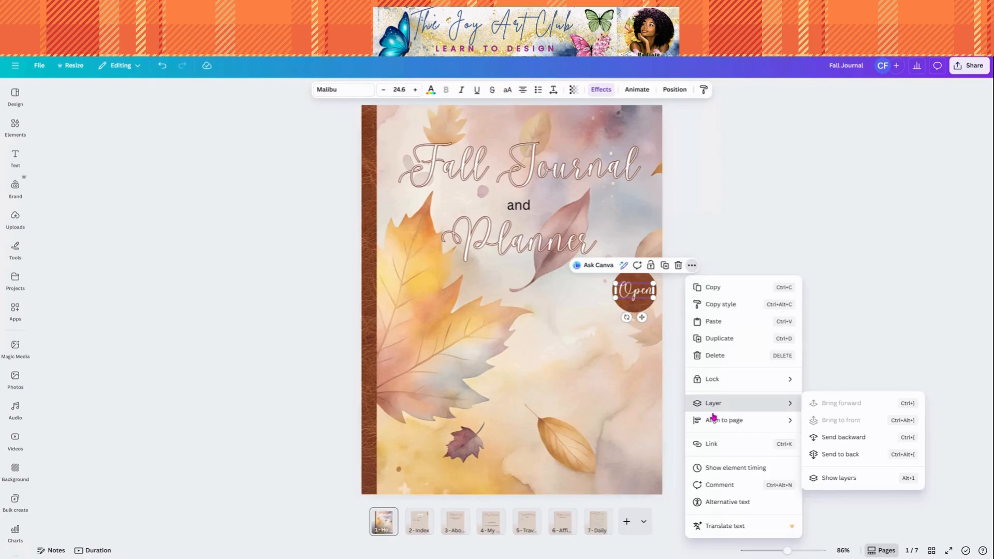
left_click(711, 444)
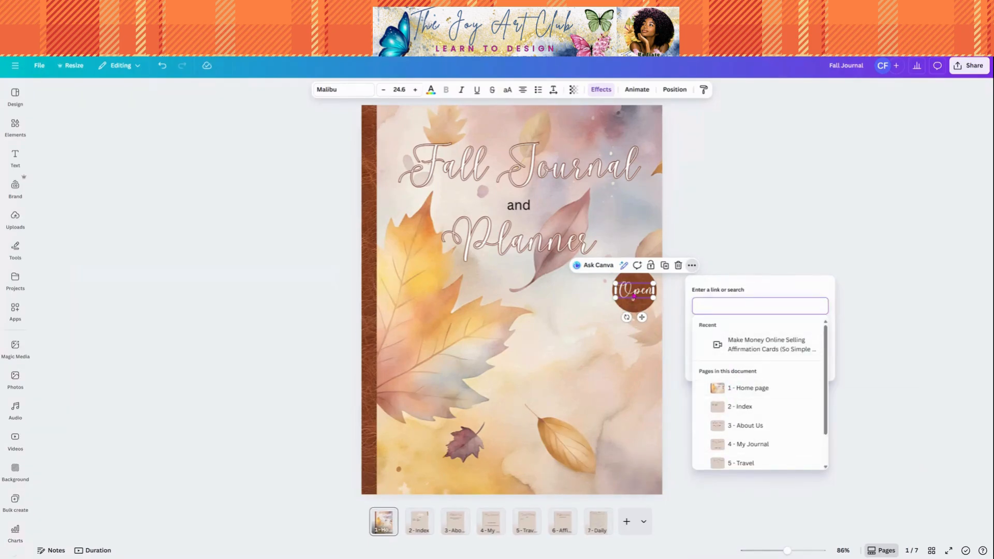
left_click(731, 408)
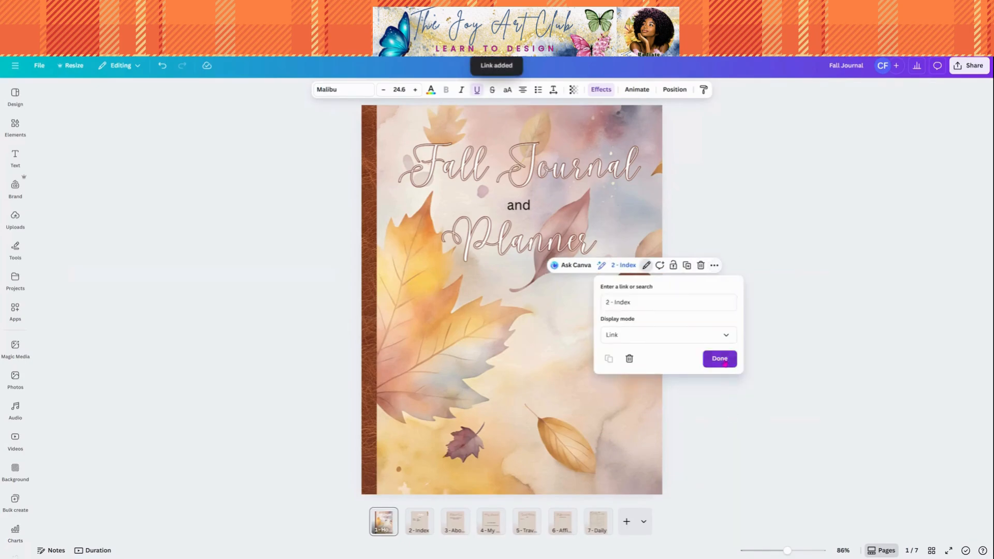
left_click(725, 364)
Link the brown circle behind the "Open" text to page 2 - Index of this document
left_click(637, 313)
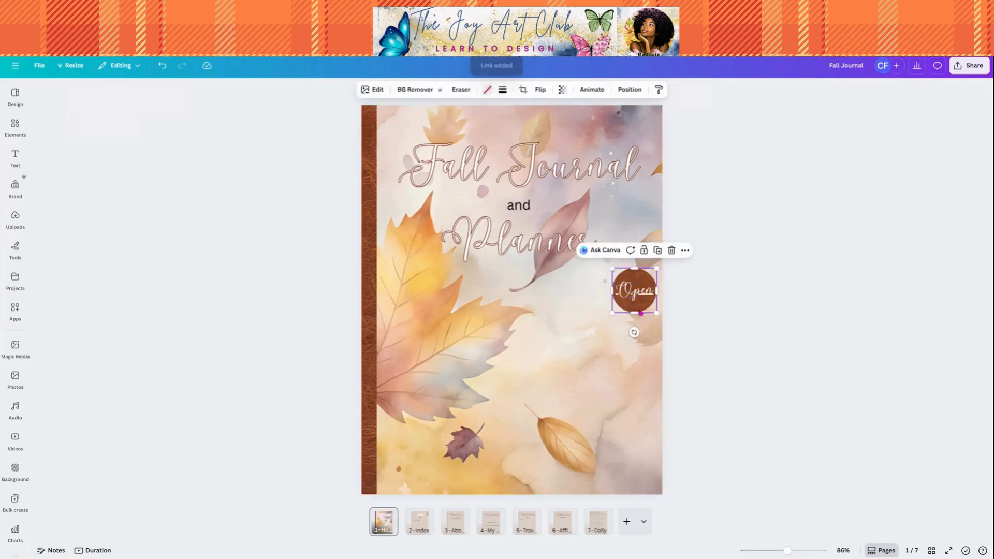
left_click(685, 251)
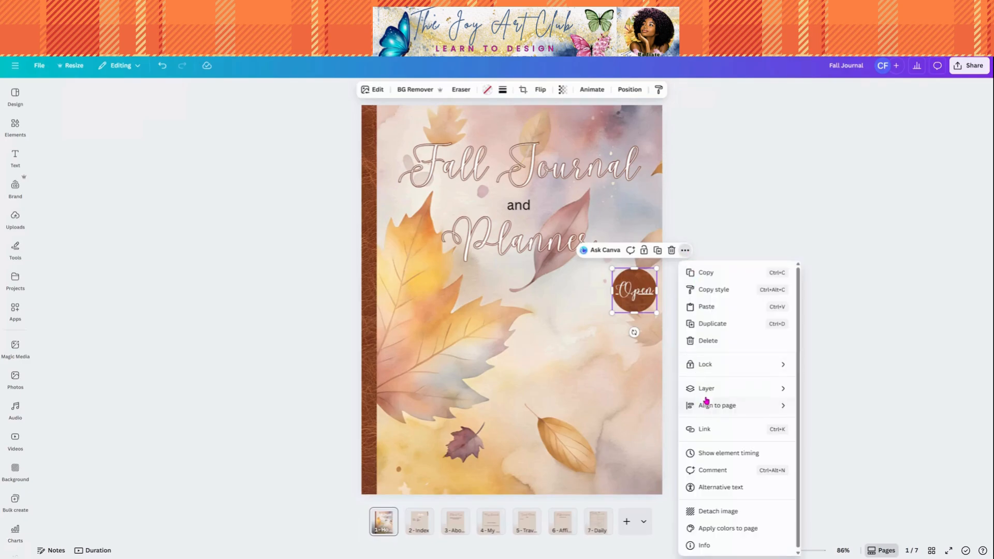
left_click(707, 430)
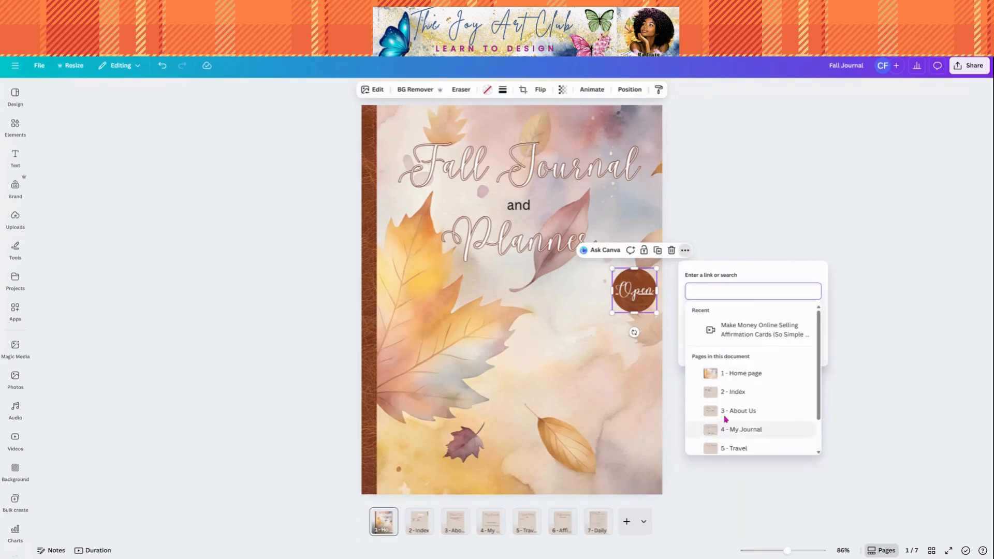
left_click(725, 392)
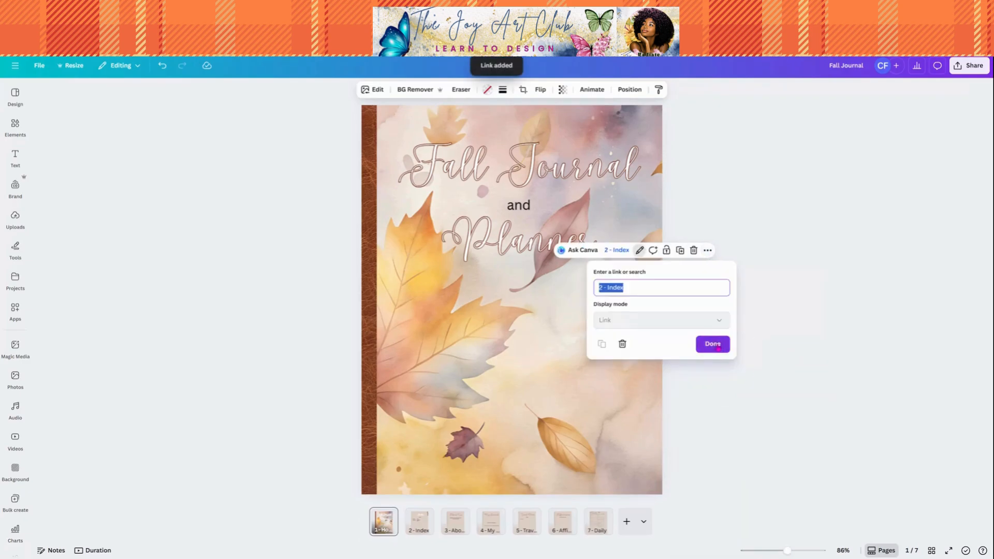
left_click(711, 345)
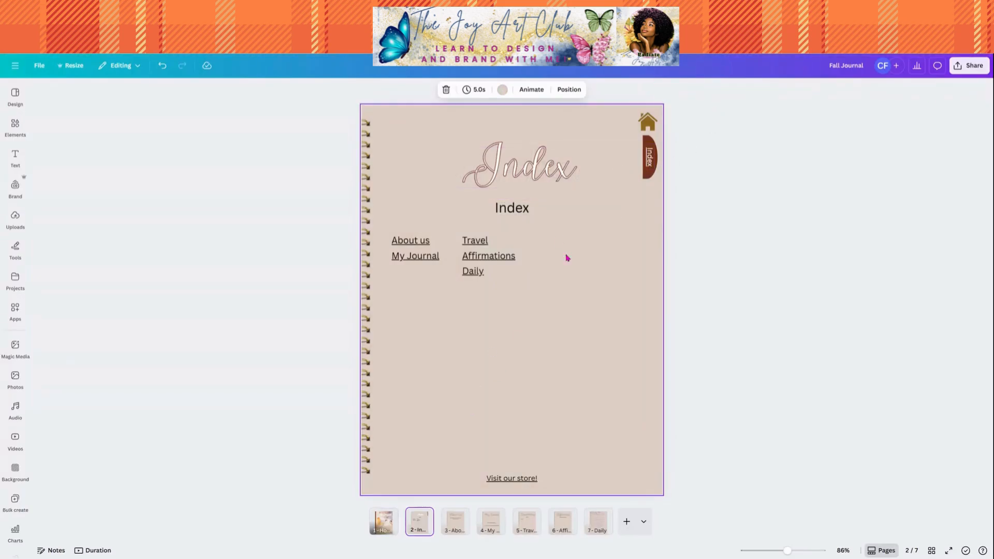
Link the house icon on the Index page to page 2 - Index
left_click(647, 126)
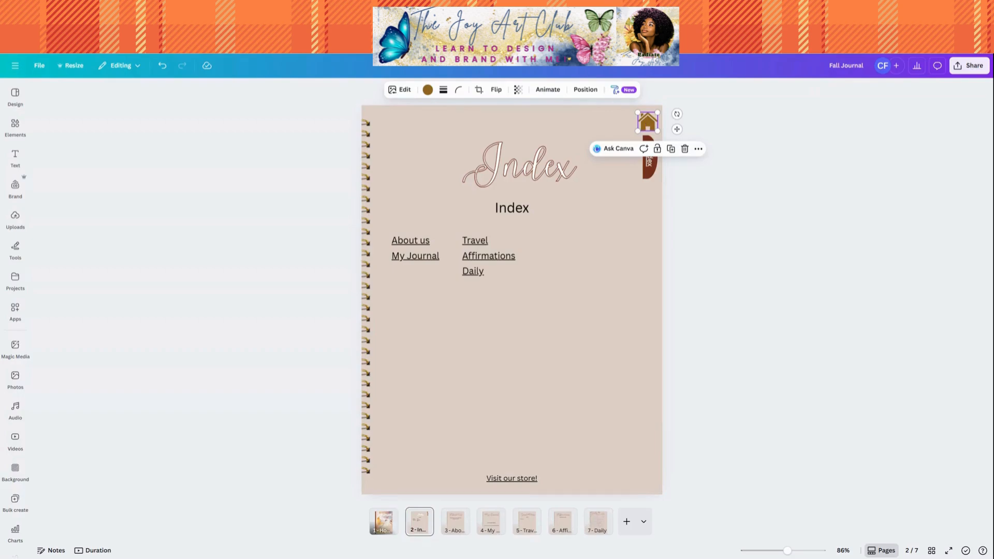
left_click(699, 150)
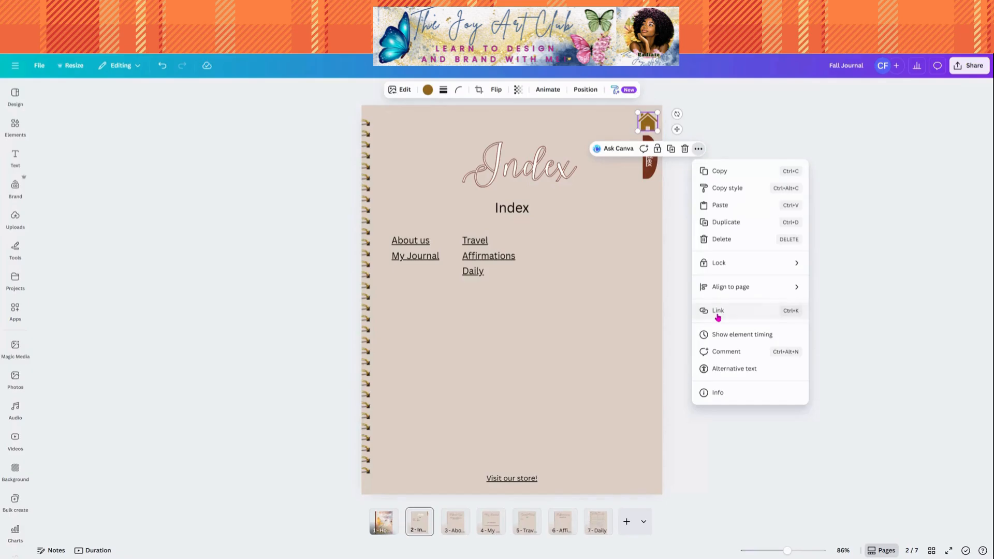
left_click(717, 314)
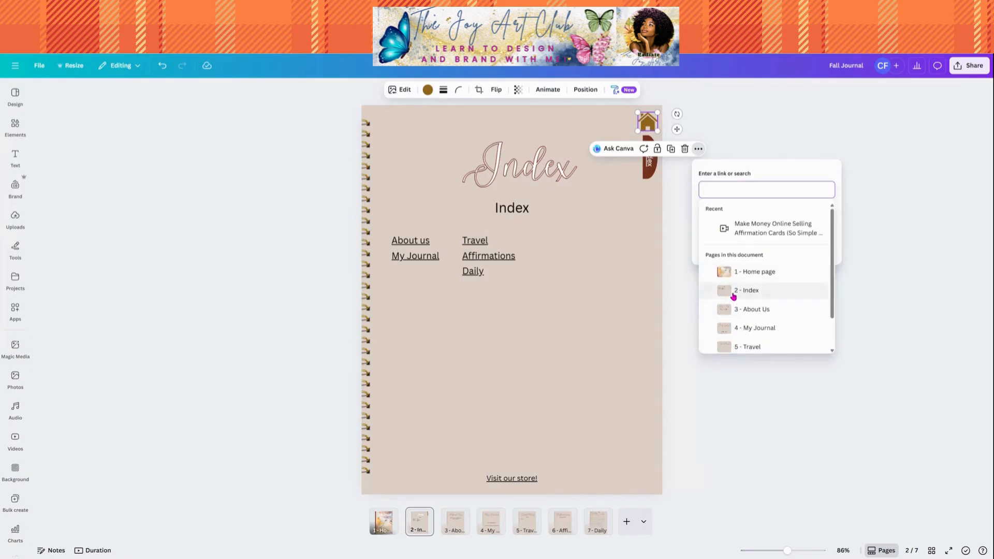
left_click(733, 296)
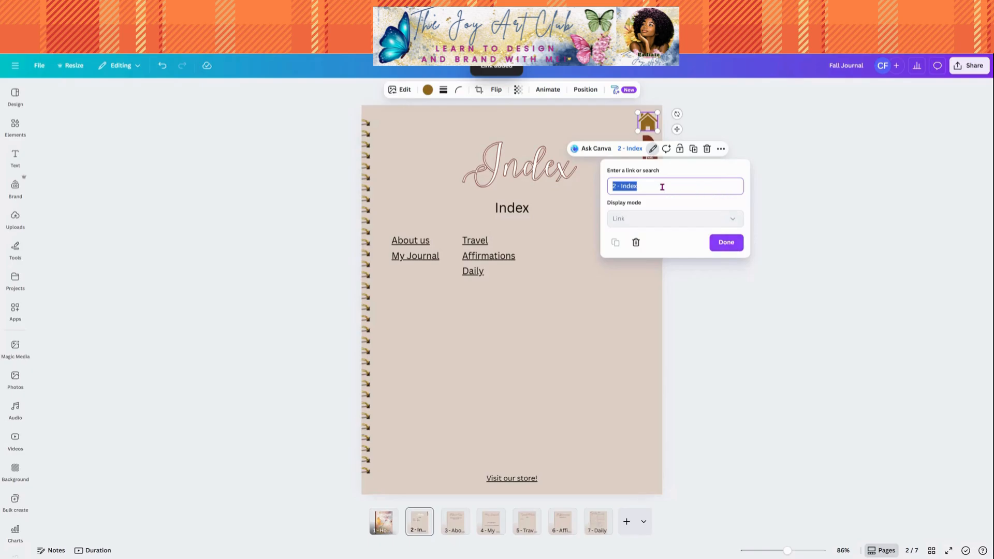
Change the house icon's link target to page 1 - Home page
left_click(655, 150)
left_click(654, 149)
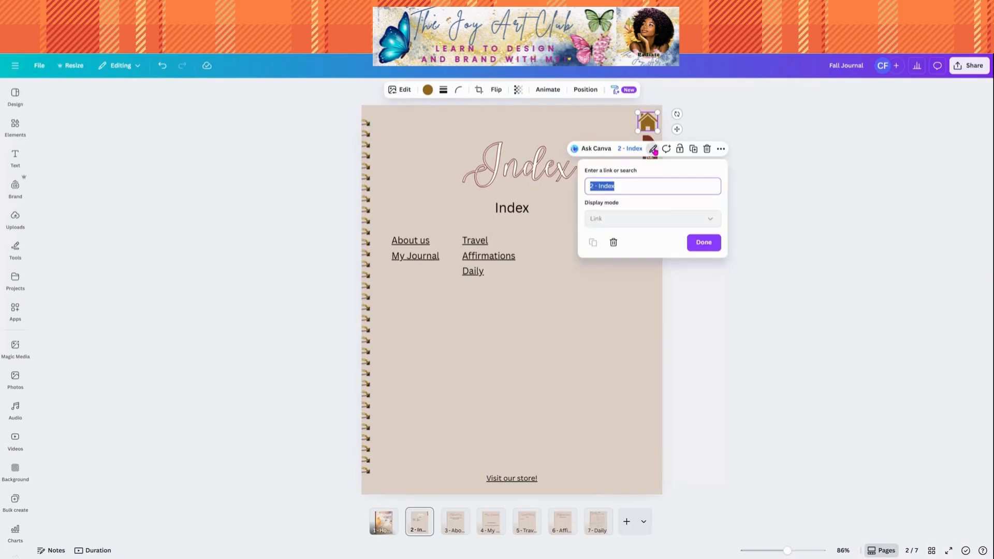
left_click(656, 187)
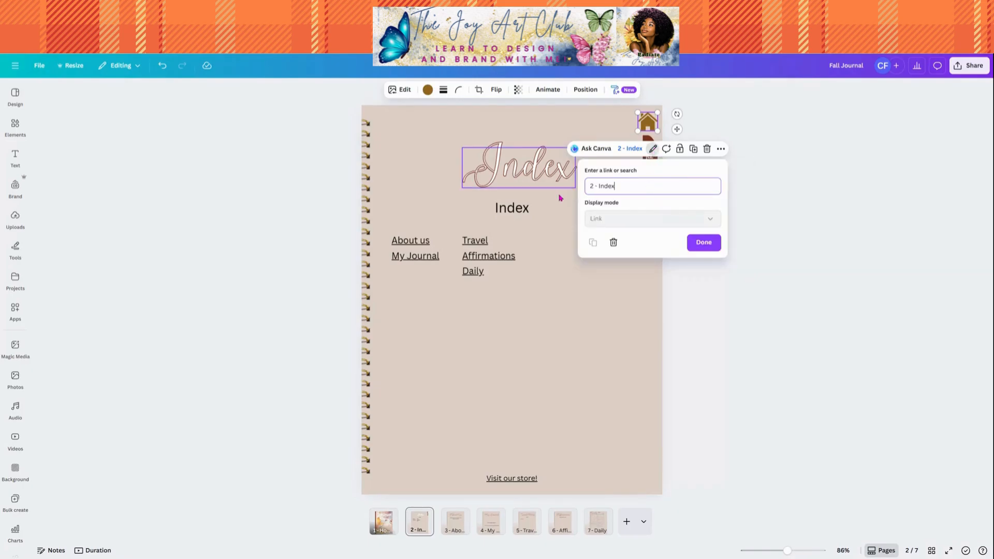
key("BackSpace")
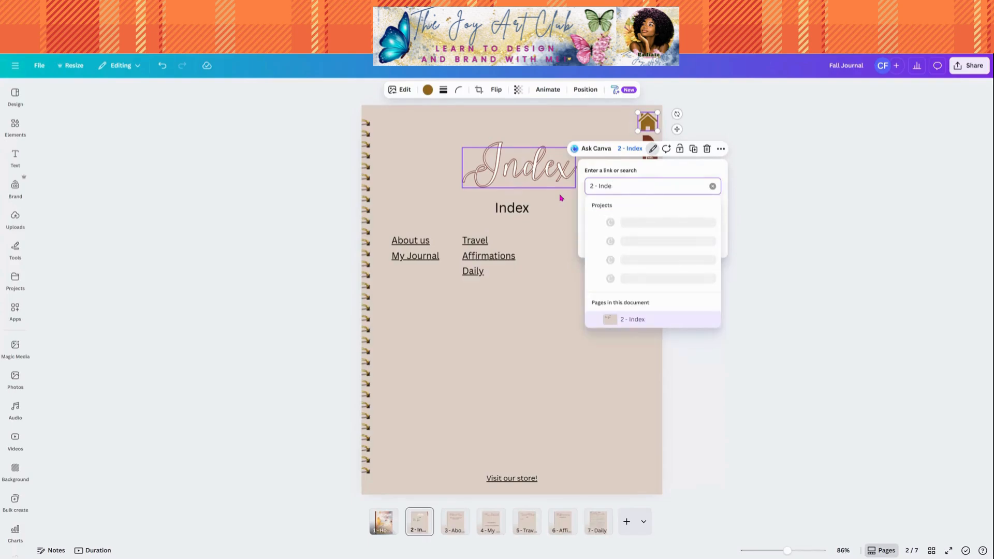
key("BackSpace")
key("BackSpace")
key("BackSpace")
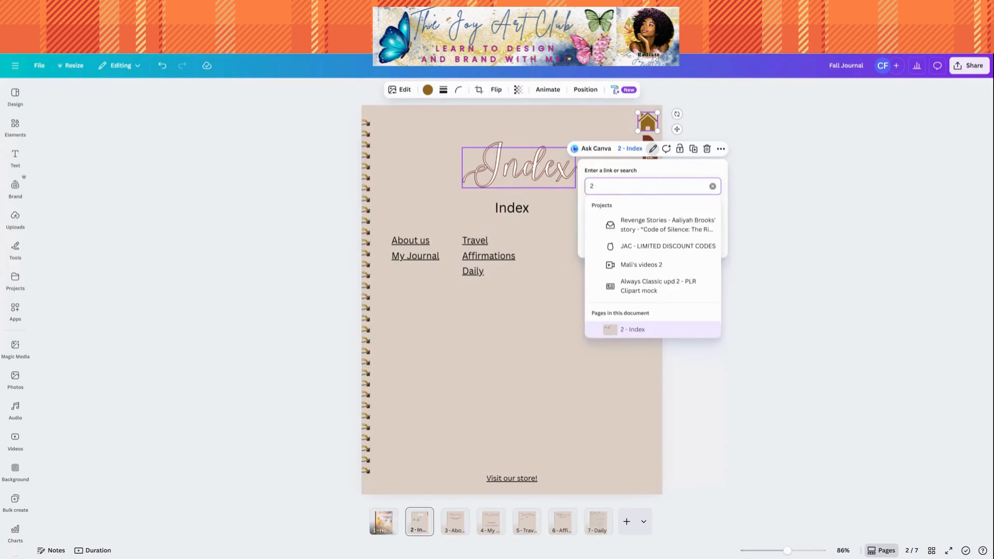
key("BackSpace")
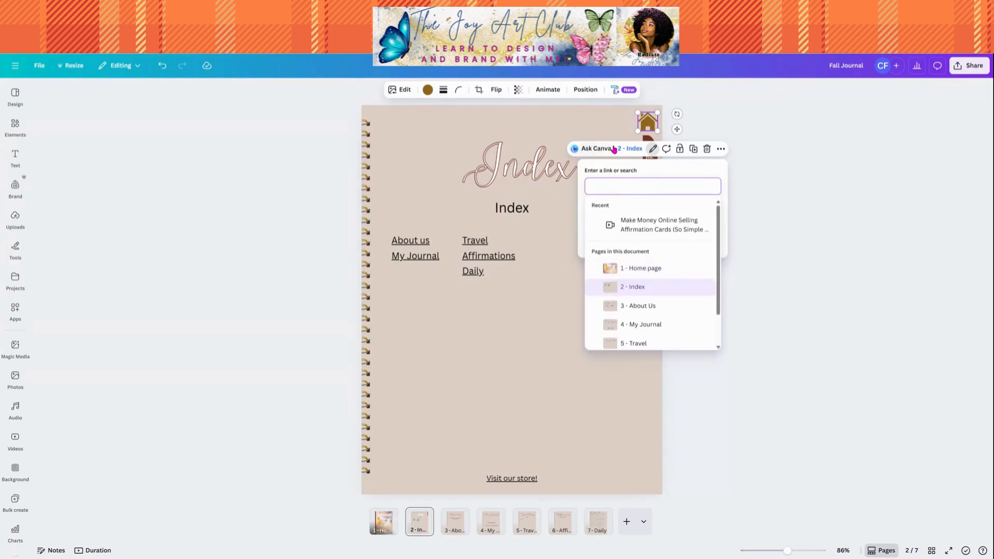
left_click(627, 269)
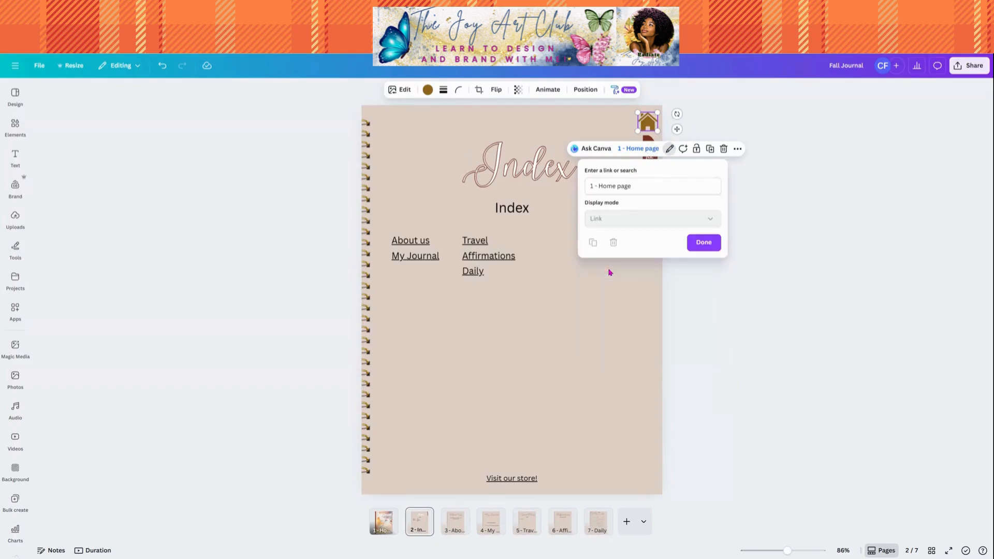
left_click(703, 243)
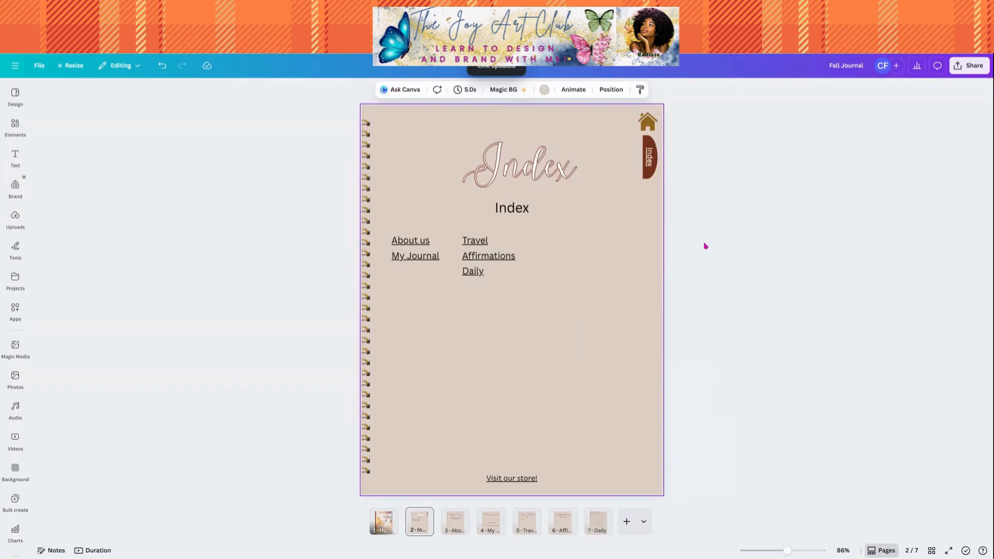
Check the link targets of the house icon, the brown Index tab and its text label
left_click(649, 123)
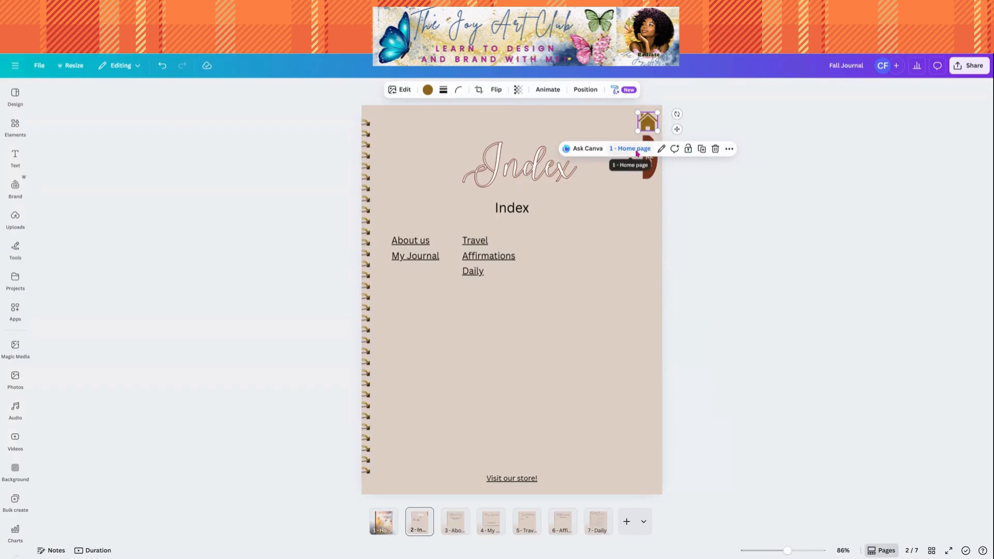
left_click(650, 166)
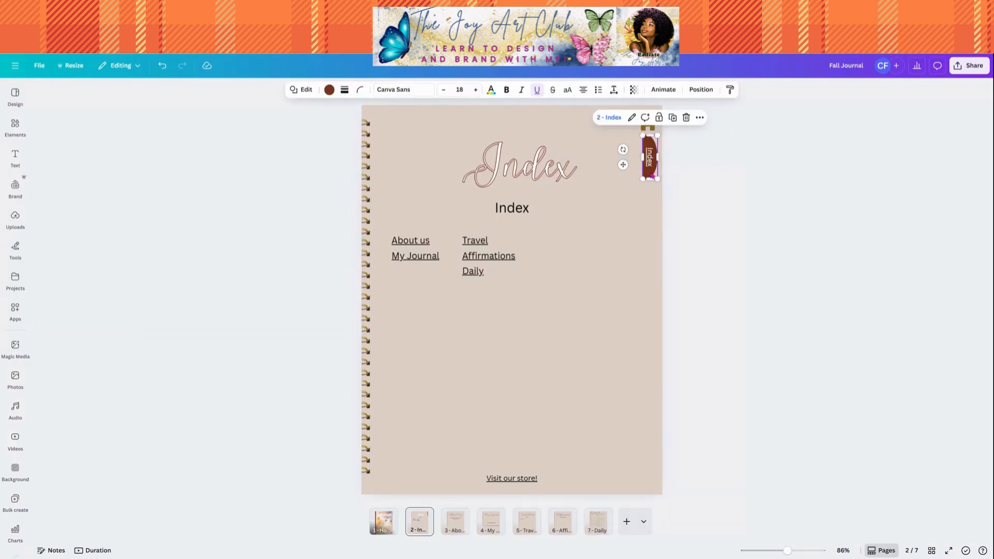
double_click(650, 167)
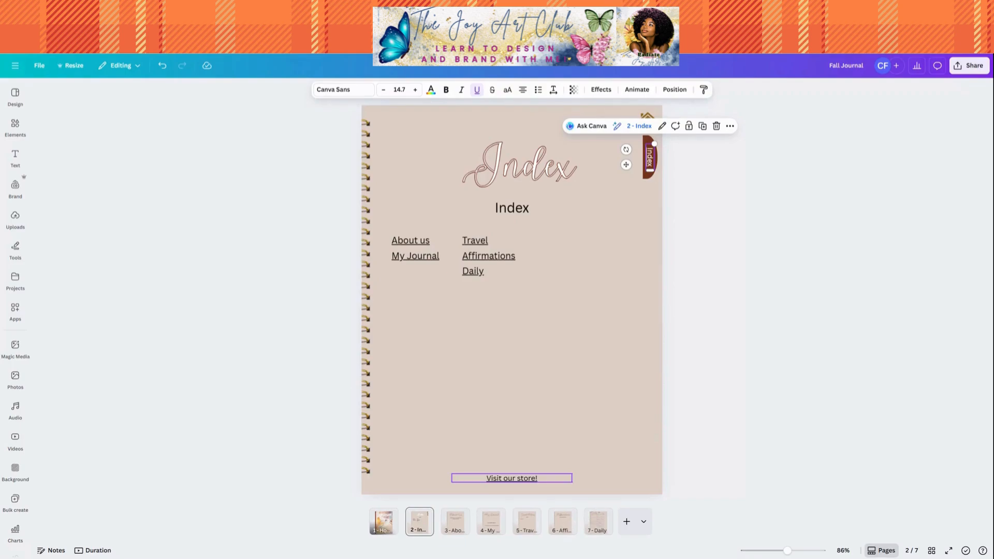
left_click(637, 267)
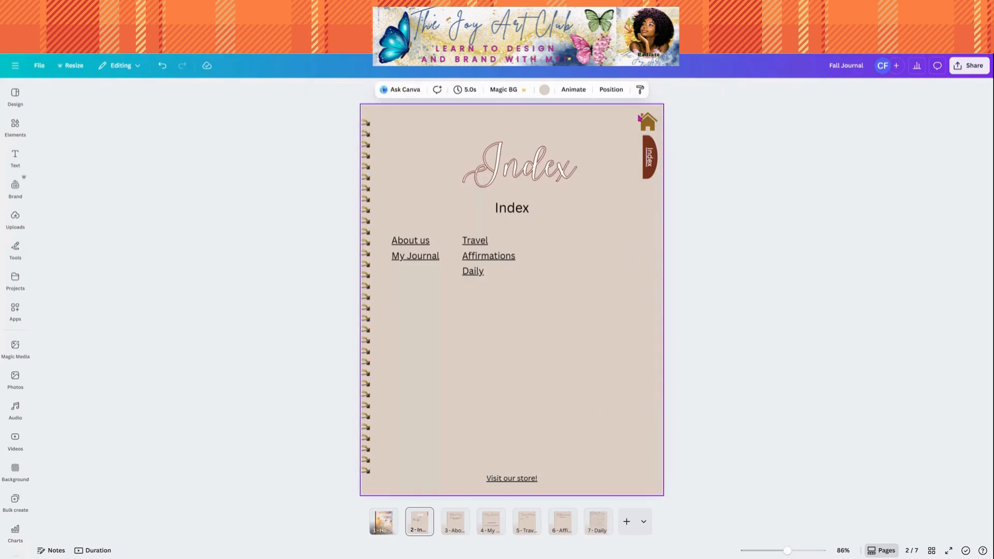
Select the house icon, the brown Index tab and its text label on the Index page together and copy them
left_click_drag(639, 118, 654, 172)
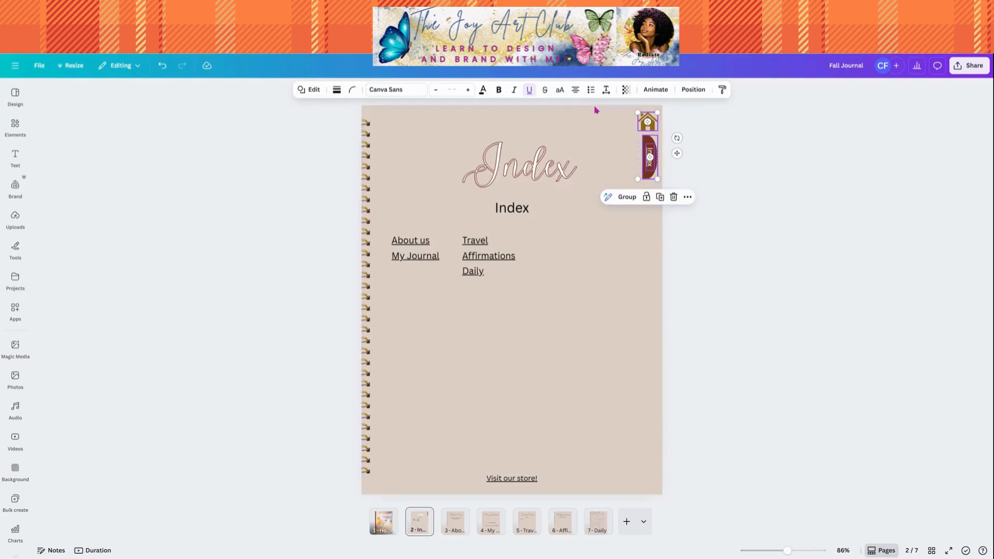
left_click(649, 128)
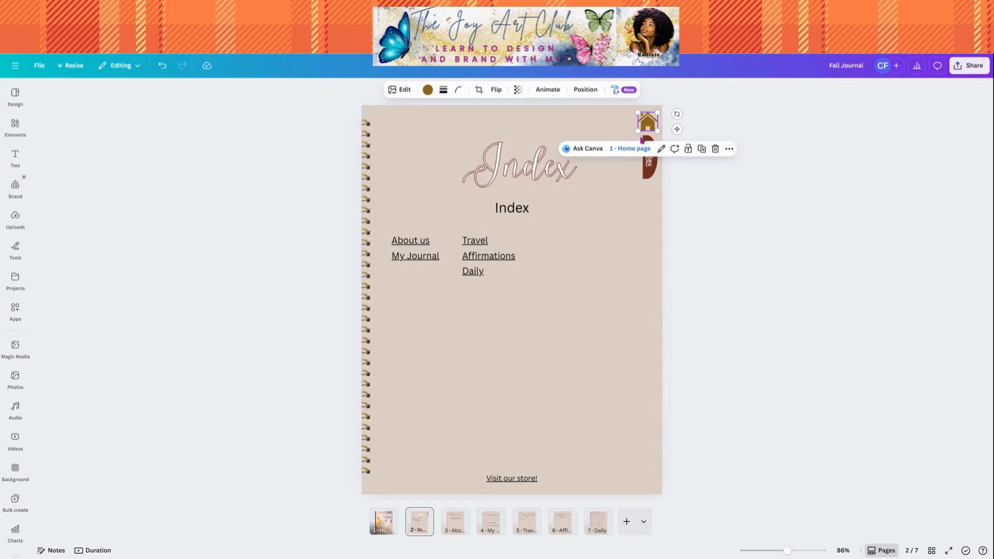
left_click(648, 177, "shift")
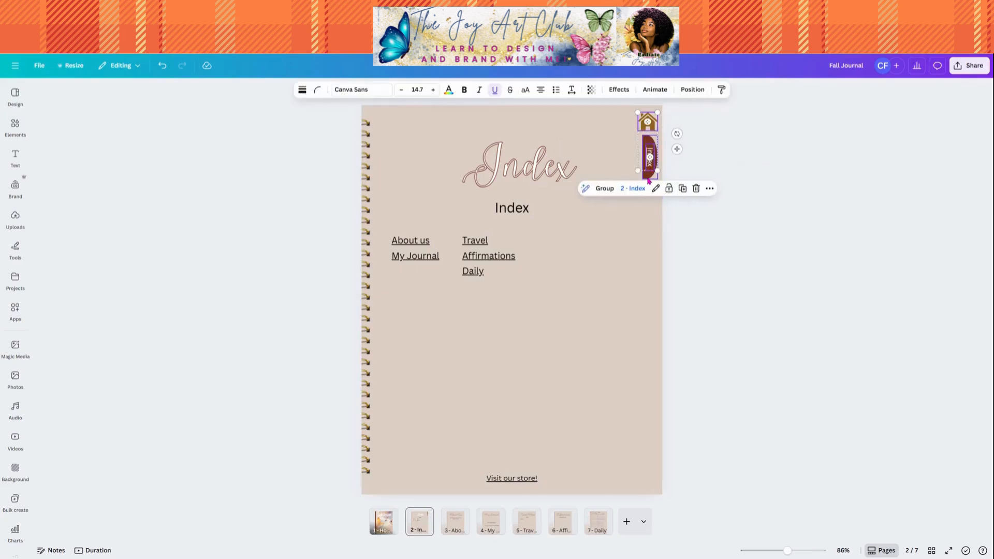
left_click(649, 179, "shift")
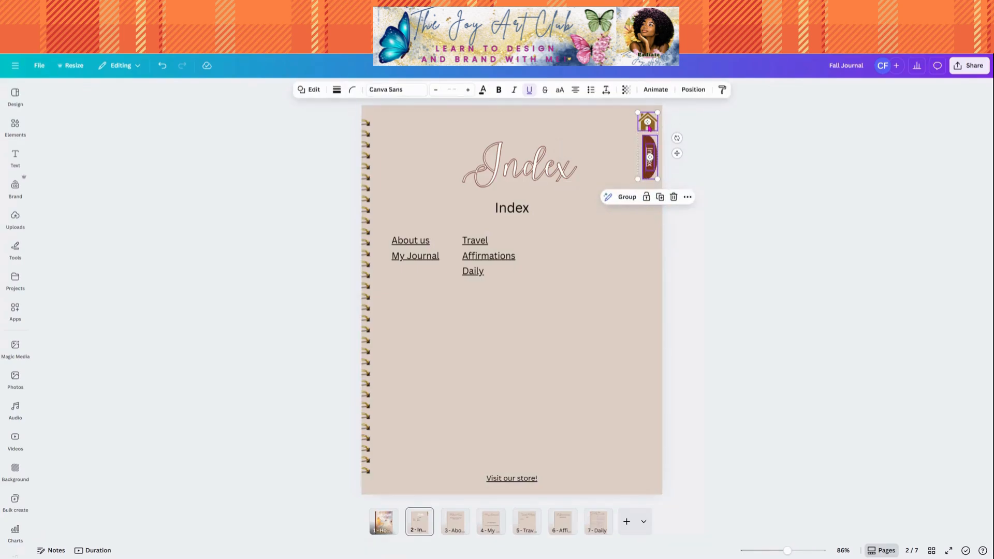
left_click(619, 136)
left_click(647, 125)
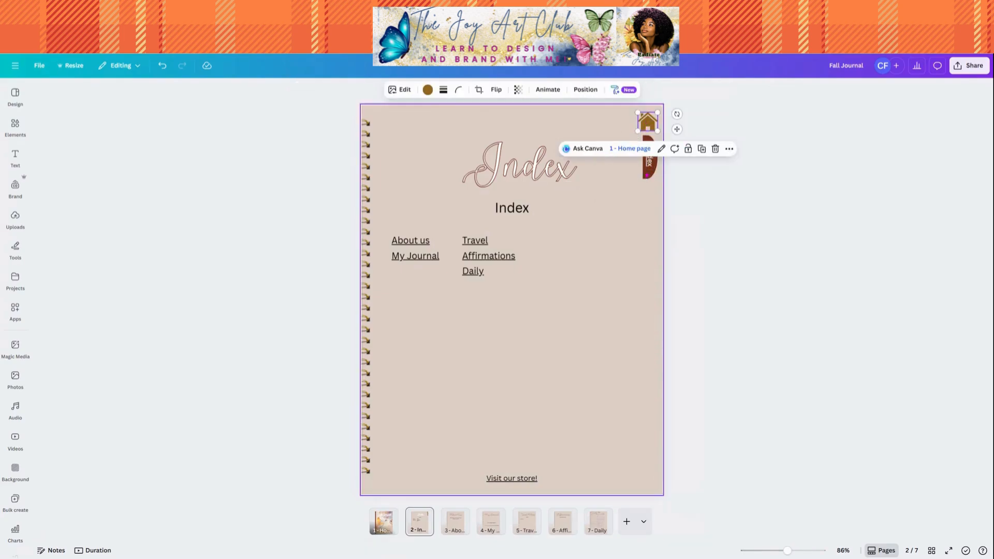
left_click(650, 175, "shift")
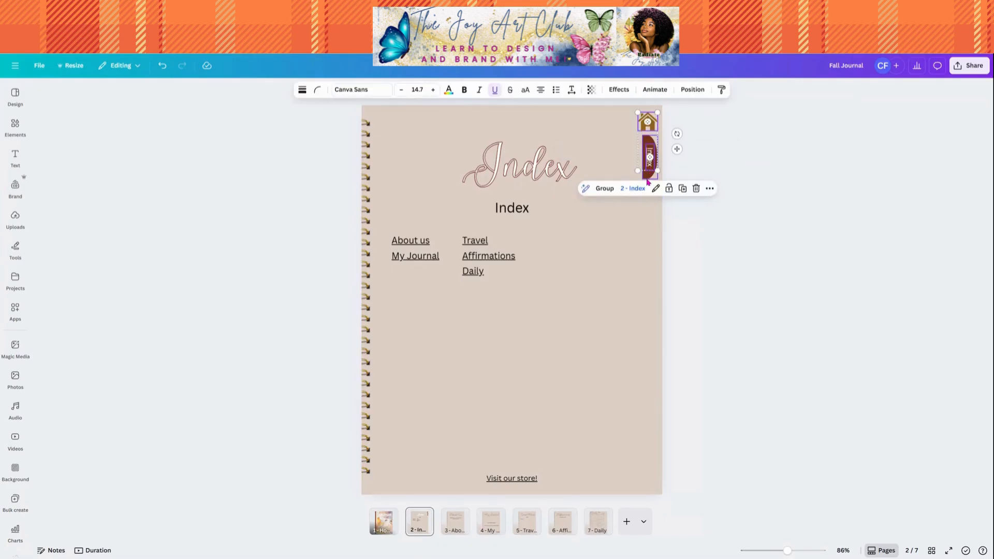
left_click(648, 180, "shift")
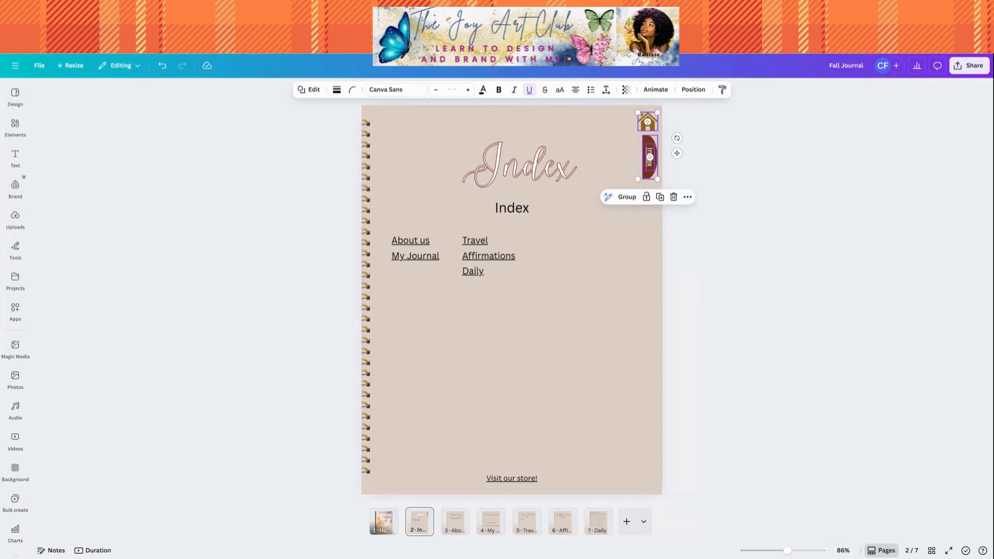
left_click(687, 197)
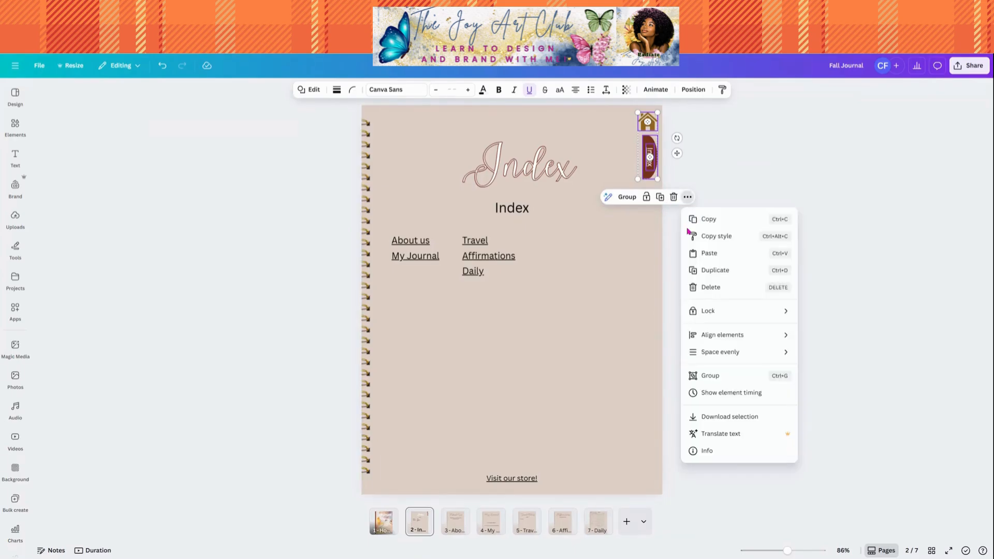
left_click(703, 219)
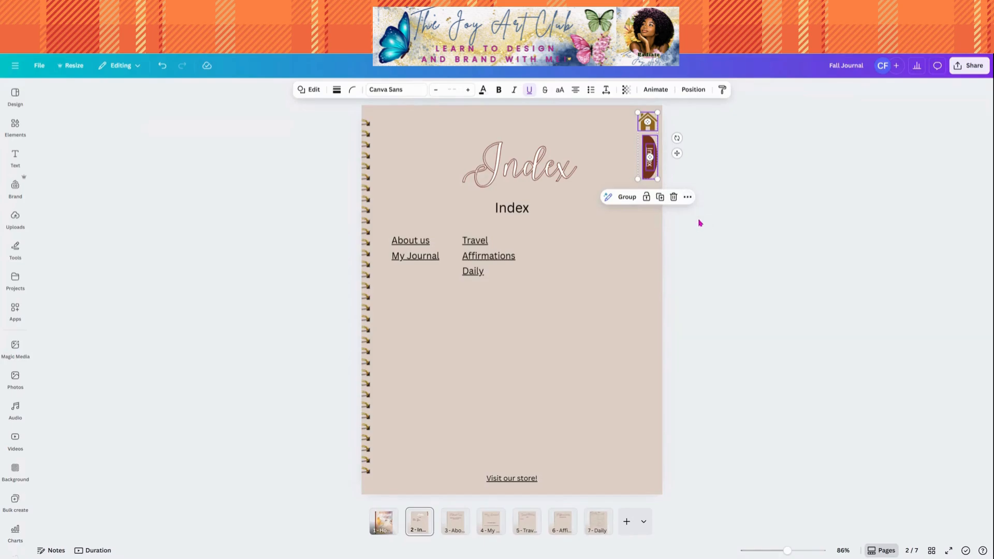
Paste the copied house icon and Index tab onto page 3, About Us
left_click(423, 529)
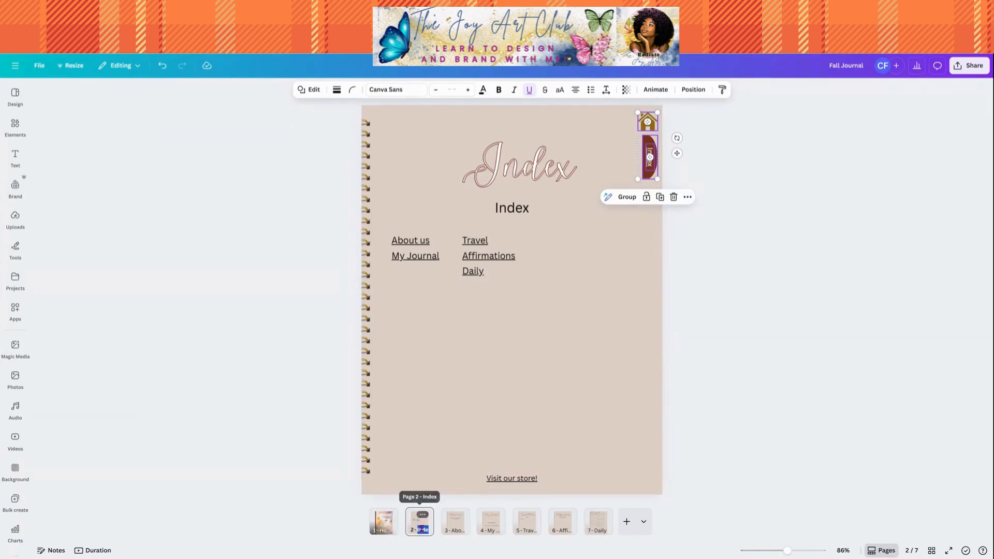
left_click(423, 529)
left_click(523, 463)
left_click(455, 521)
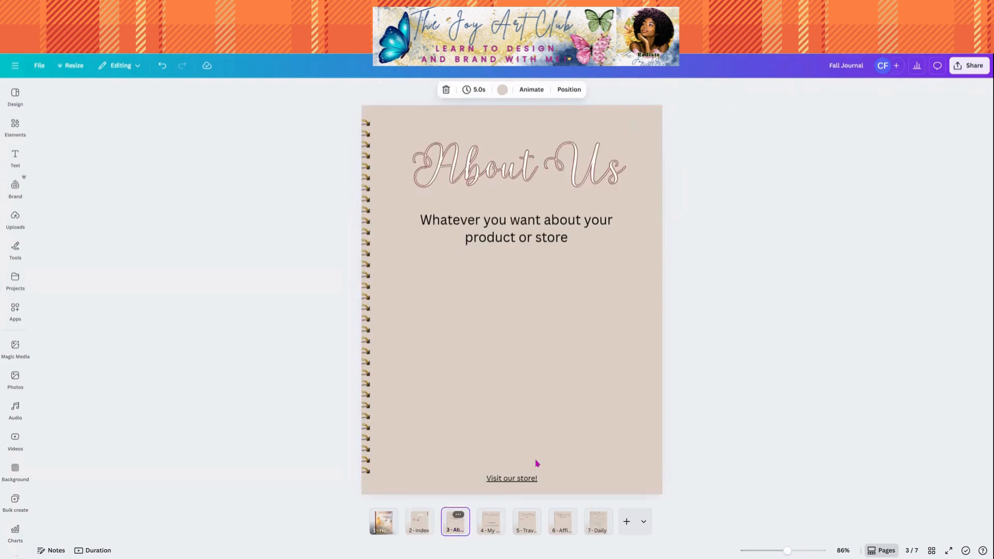
right_click(650, 216)
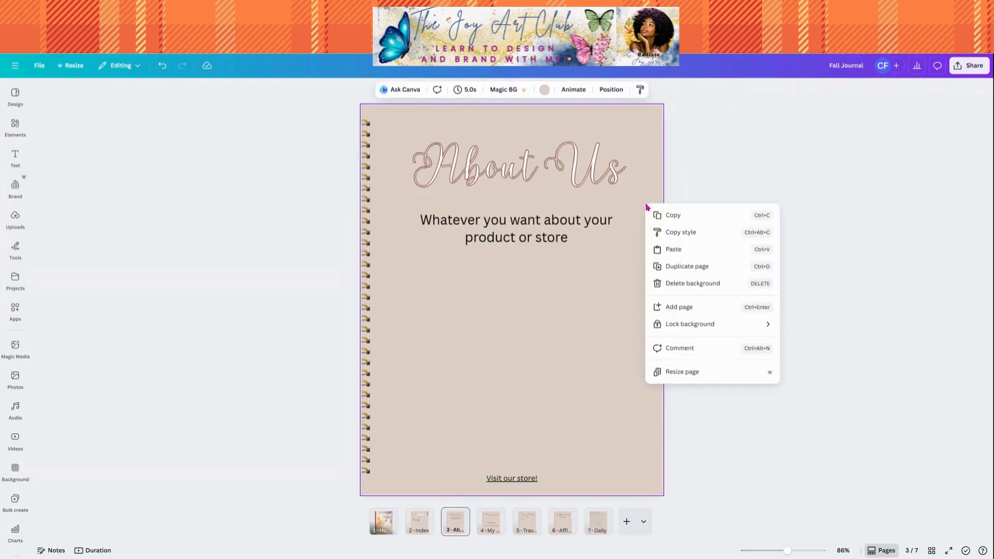
left_click(669, 248)
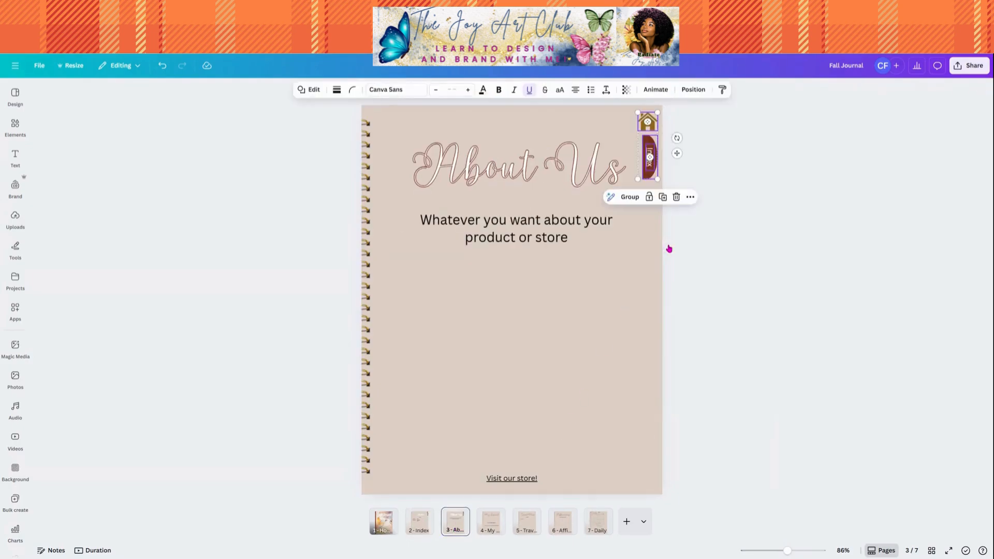
Paste the copied house icon and Index tab onto page 4, My Journal
left_click(493, 525)
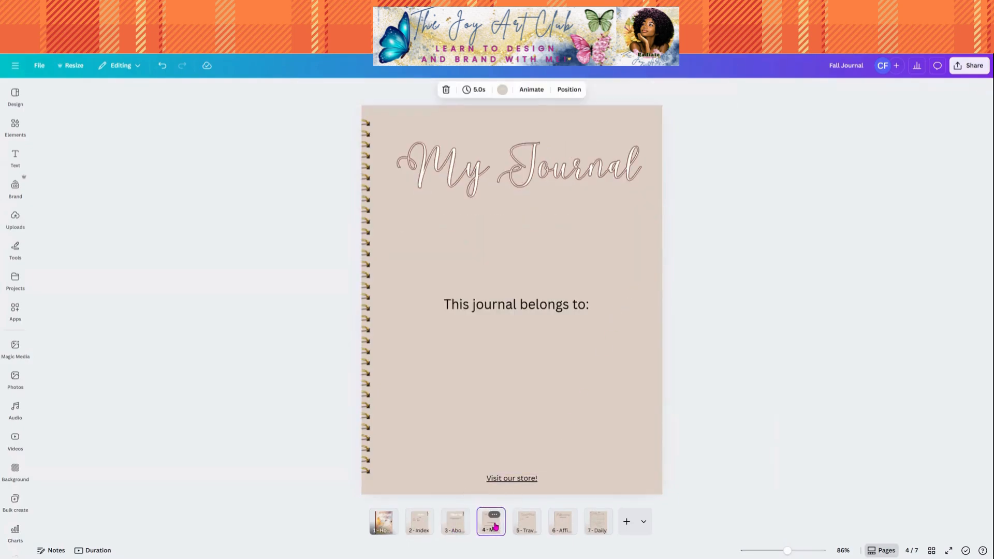
left_click(644, 234)
right_click(644, 234)
left_click(655, 278)
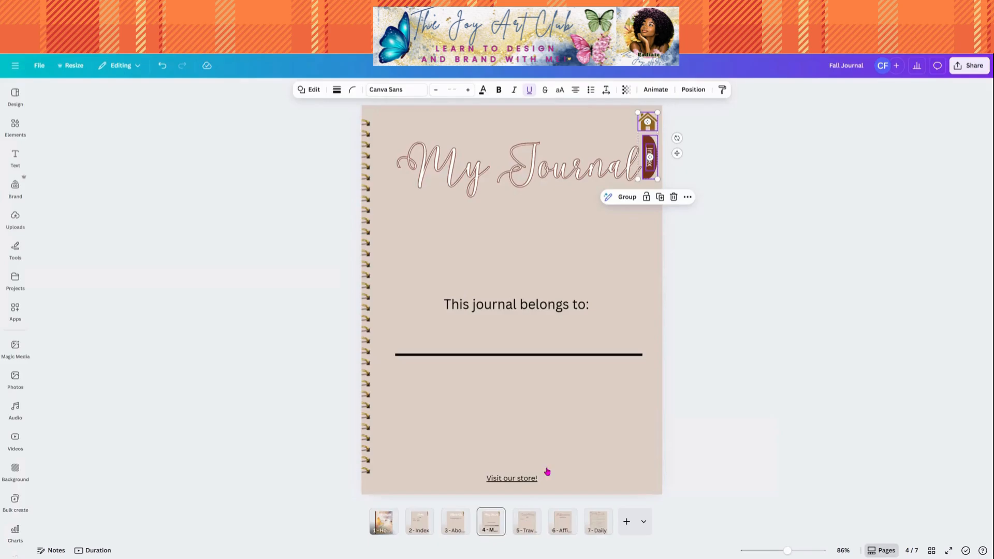
Paste the house icon and Index tab onto page 5, Travel Plans, and shift the title slightly left and up, away from the tab
left_click(527, 521)
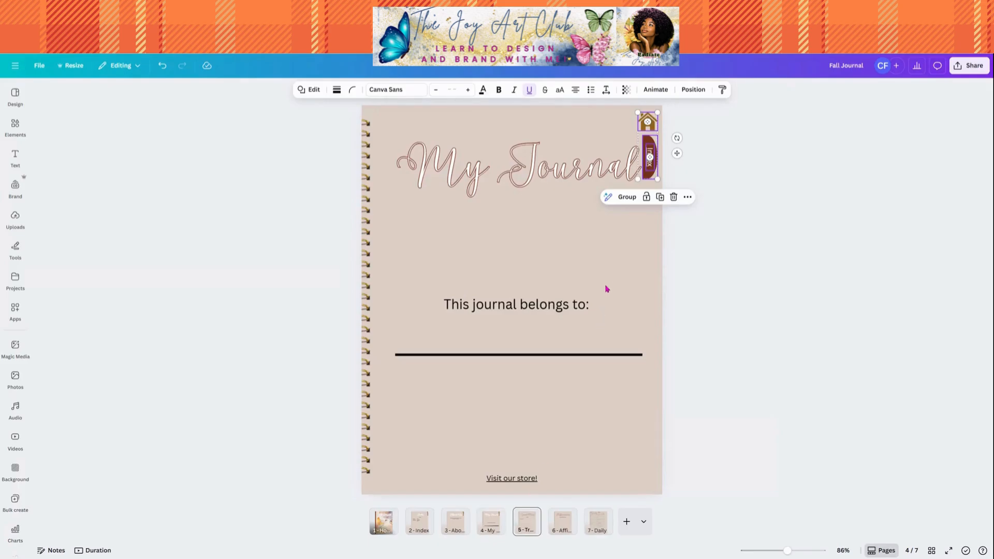
right_click(605, 238)
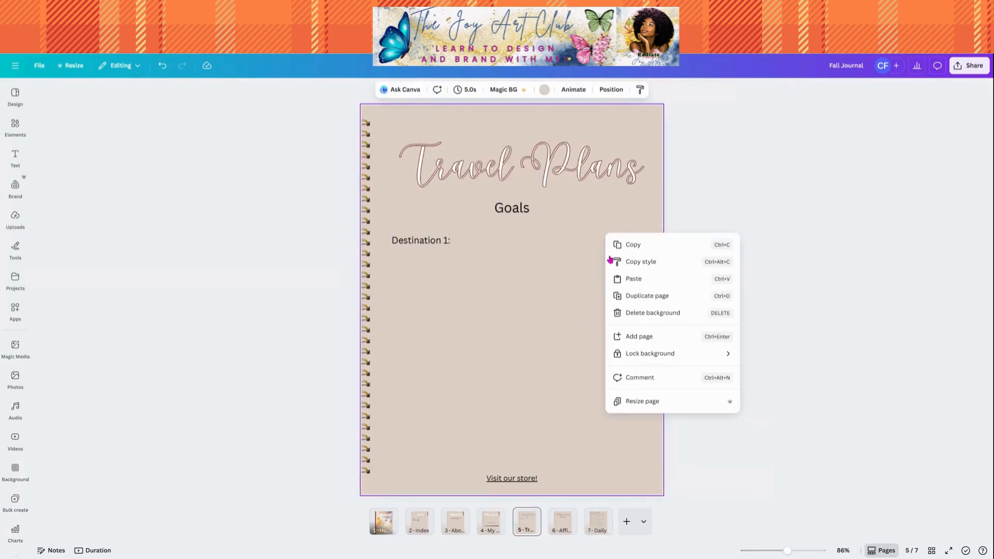
left_click(625, 281)
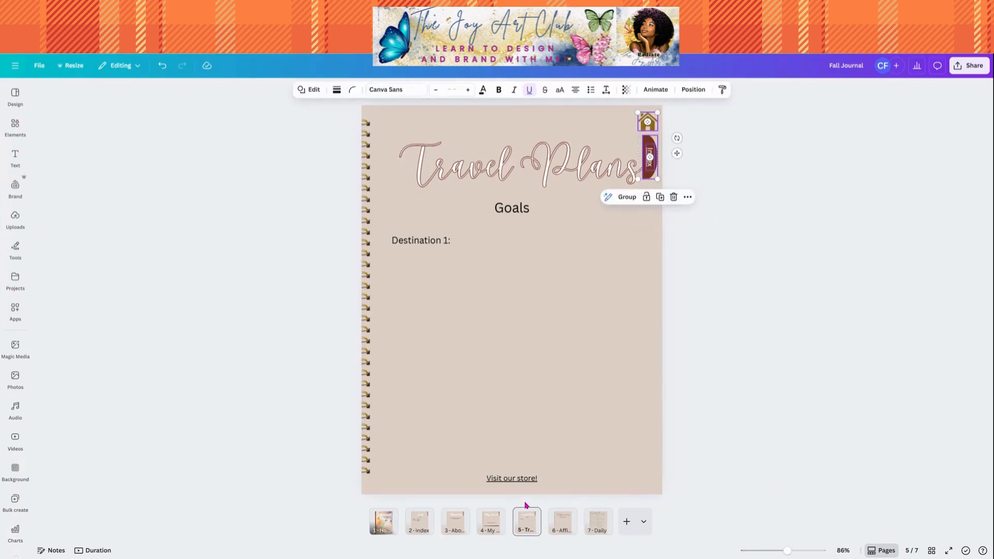
left_click(568, 280)
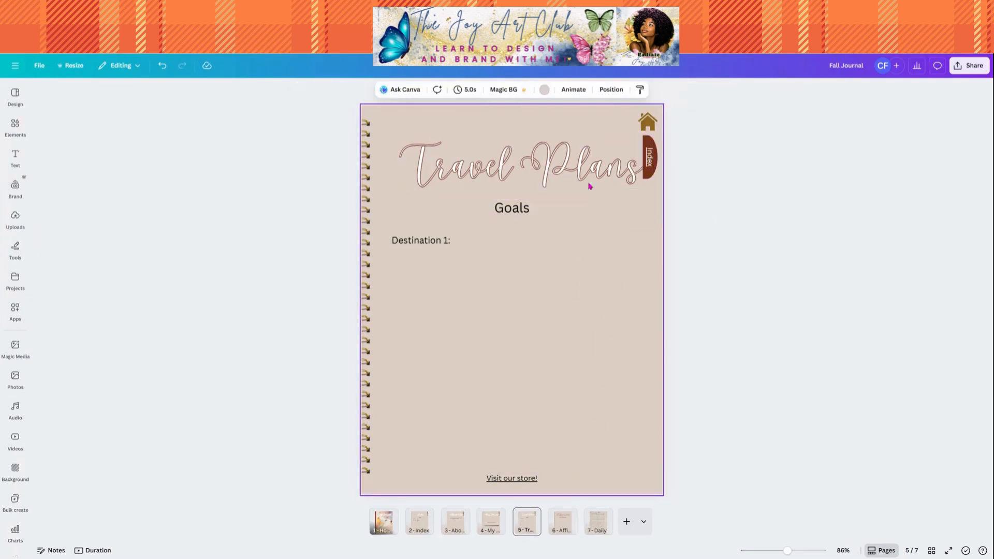
left_click(590, 165)
left_click_drag(582, 165, 580, 165)
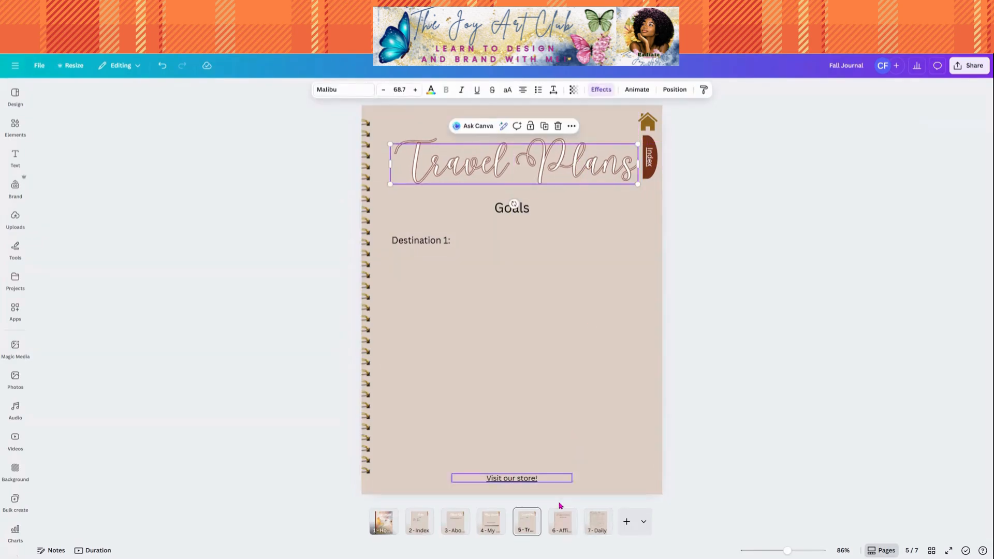
Paste the copied house icon and Index tab onto page 6, Affirmations
left_click(562, 523)
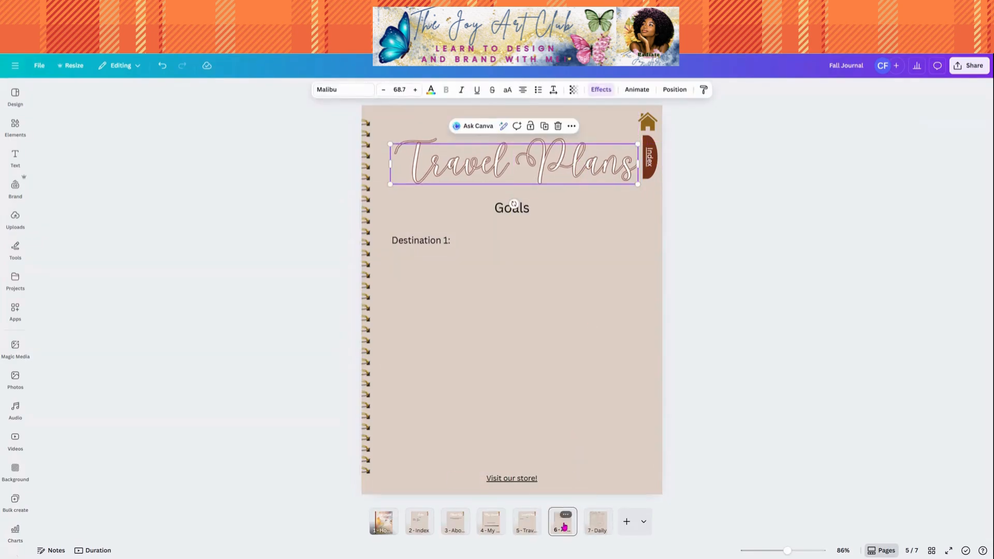
right_click(597, 314)
left_click(613, 357)
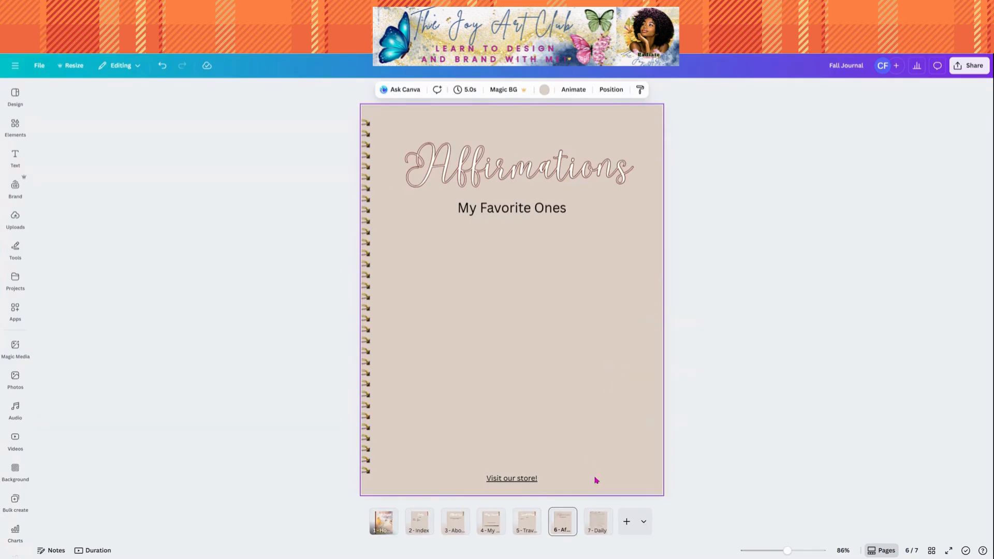
Paste the copied house icon and Index tab onto page 7, Daily, and deselect them
left_click(598, 521)
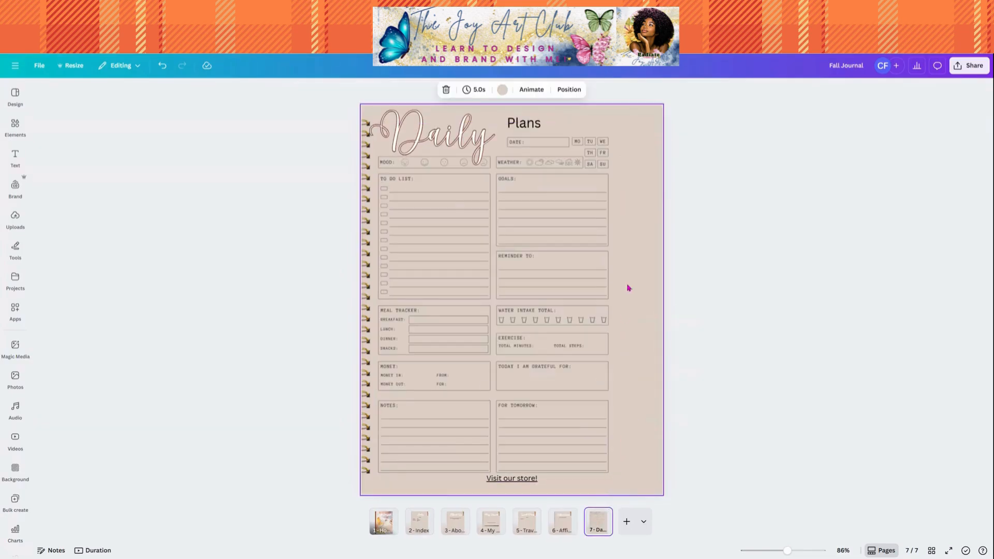
right_click(640, 240)
left_click(656, 287)
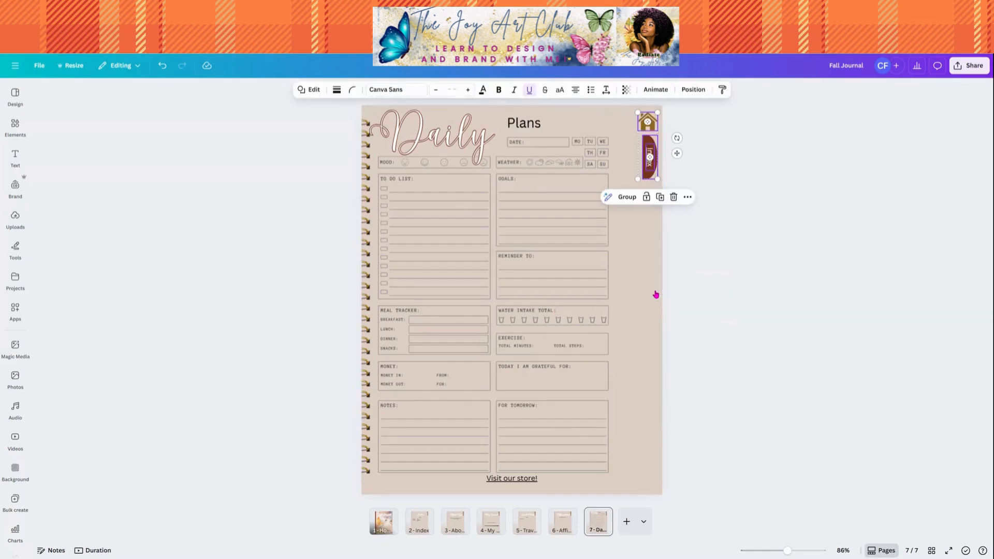
left_click(640, 313)
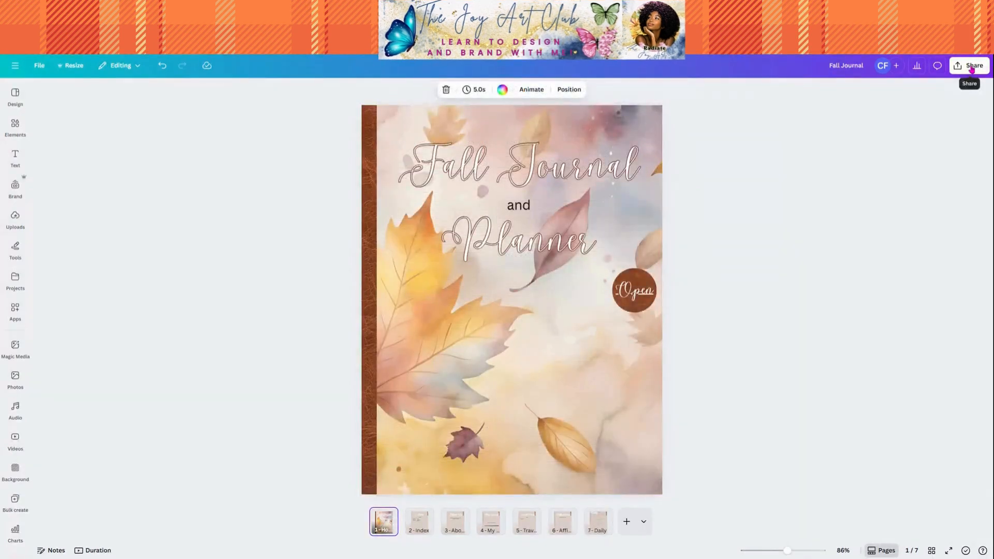
Download pages 1-7 of the Fall Journal design as a PDF Standard file
left_click(973, 67)
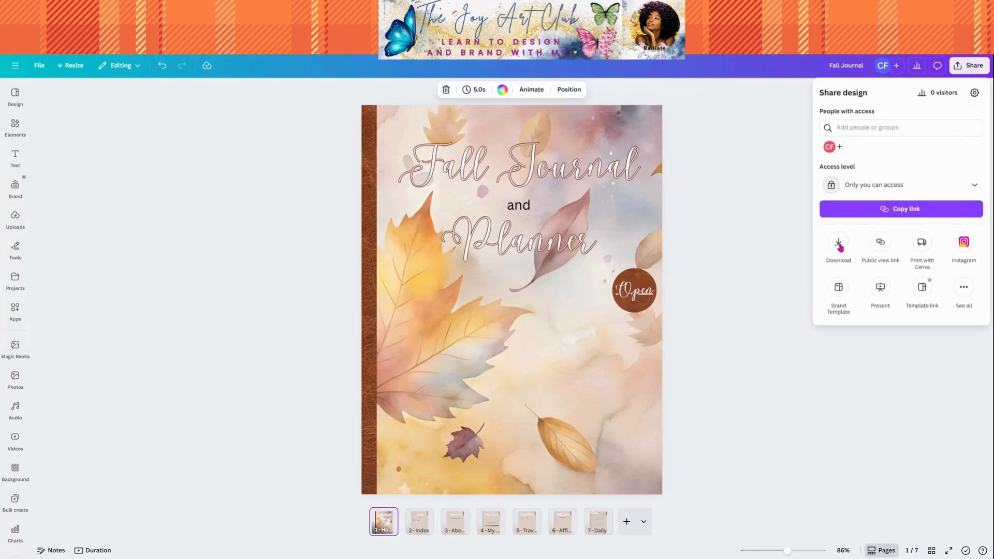
left_click(839, 242)
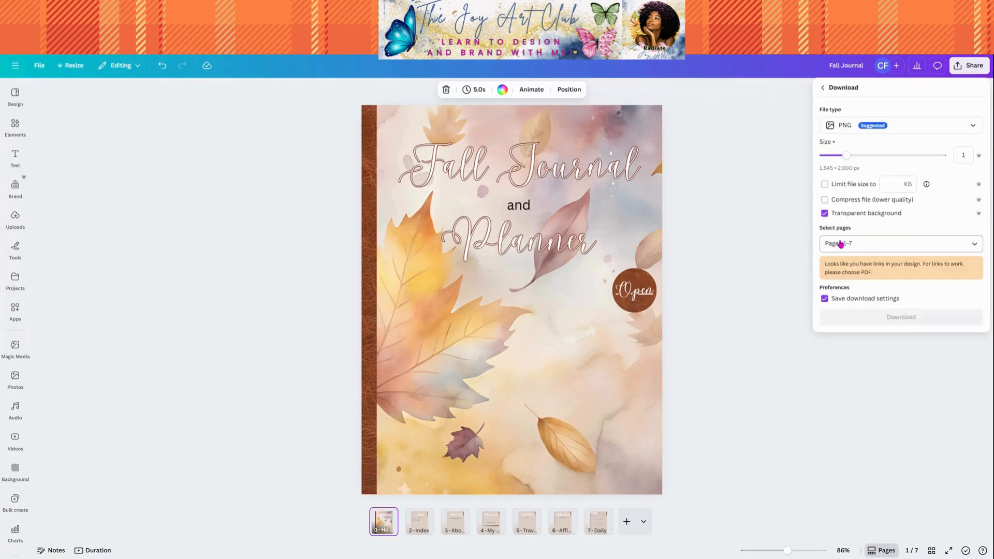
left_click(873, 124)
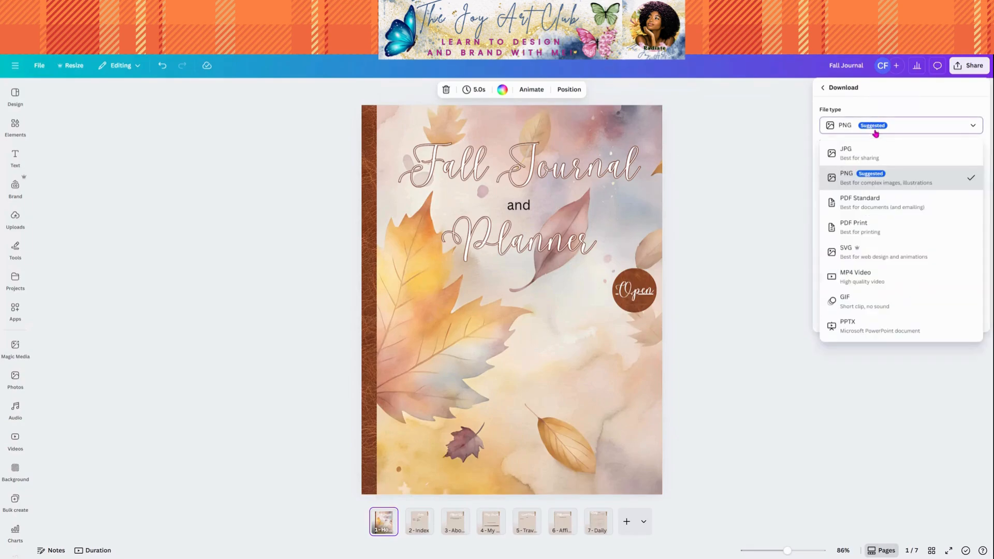
left_click(864, 202)
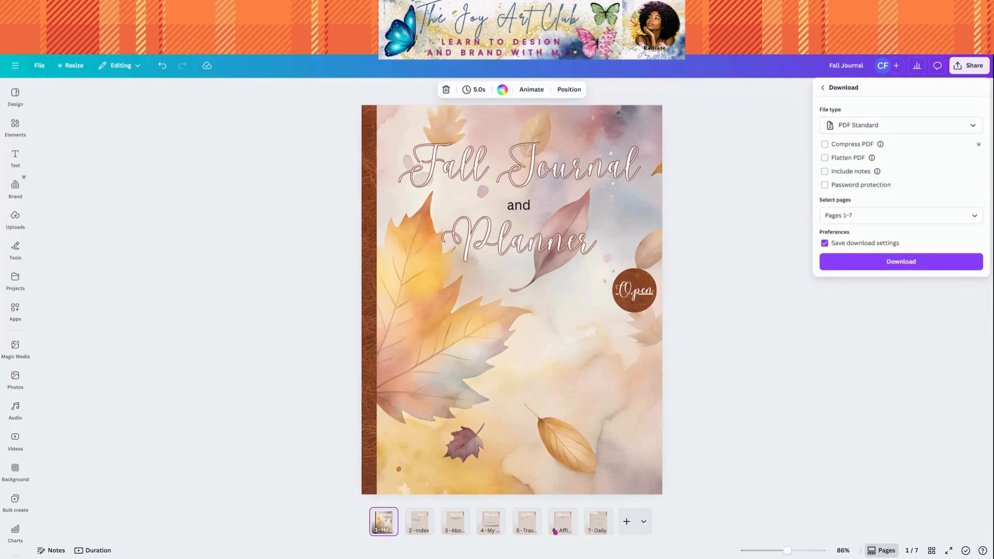
left_click(880, 263)
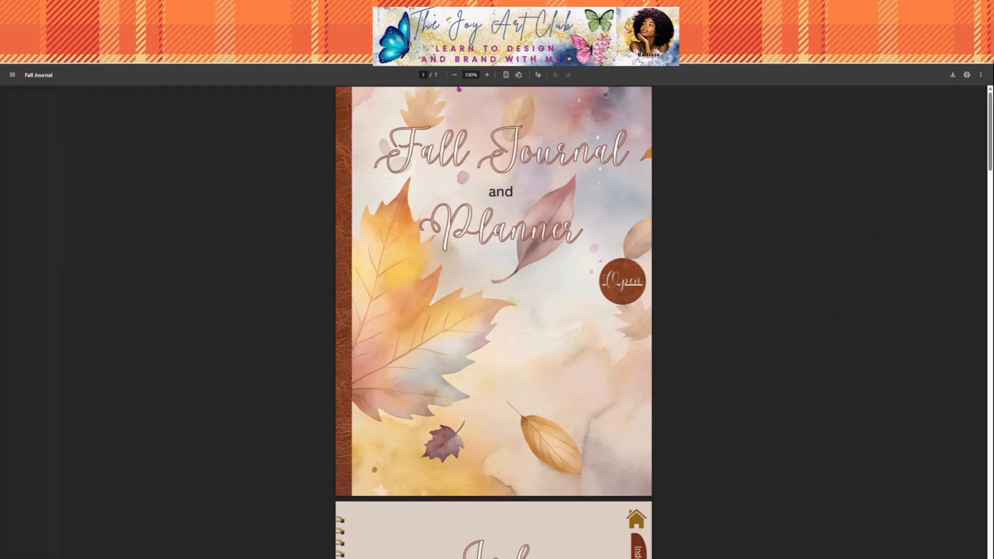
View the exported Fall Journal PDF at 110% zoom and test the cover's Open link and the Index page's house icon link
left_click(487, 75)
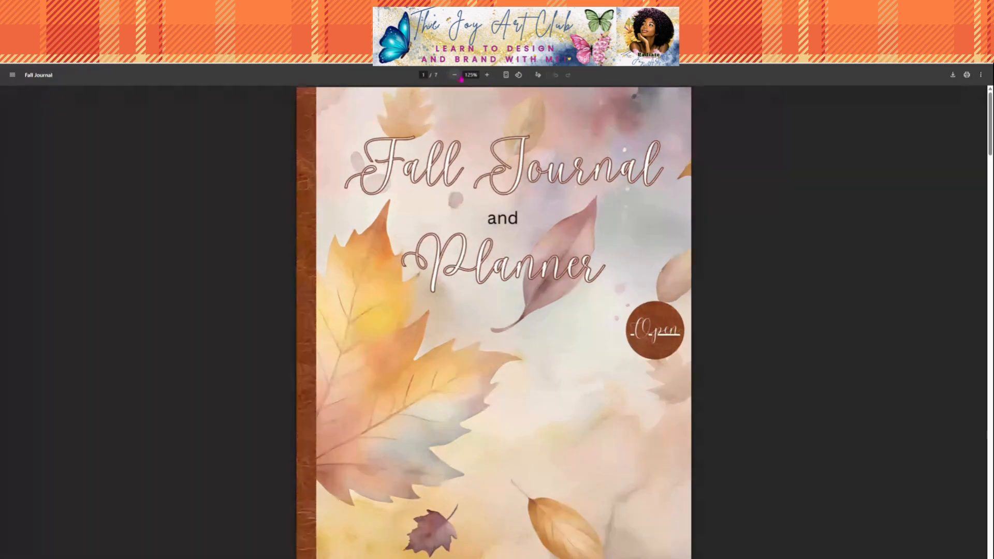
left_click(455, 76)
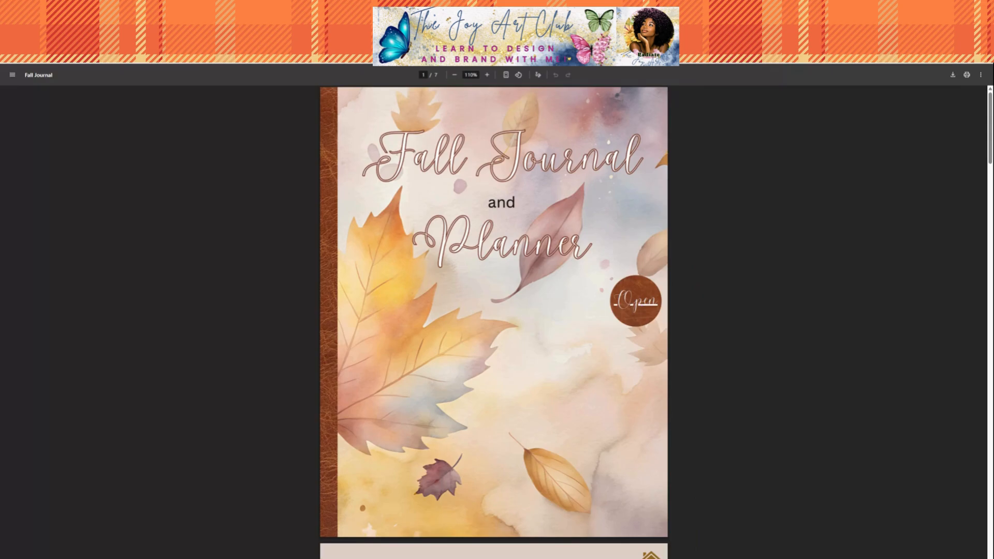
left_click(642, 308)
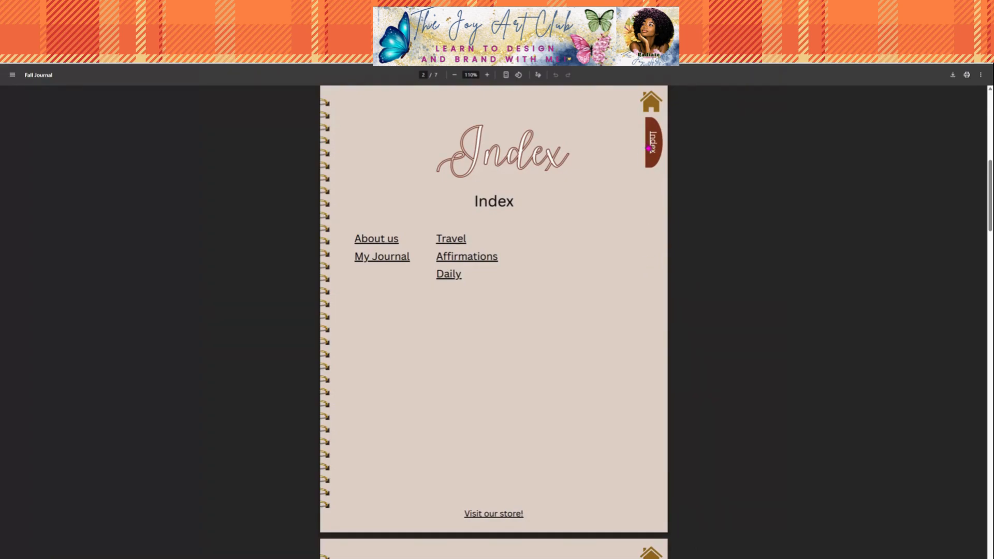
left_click(651, 110)
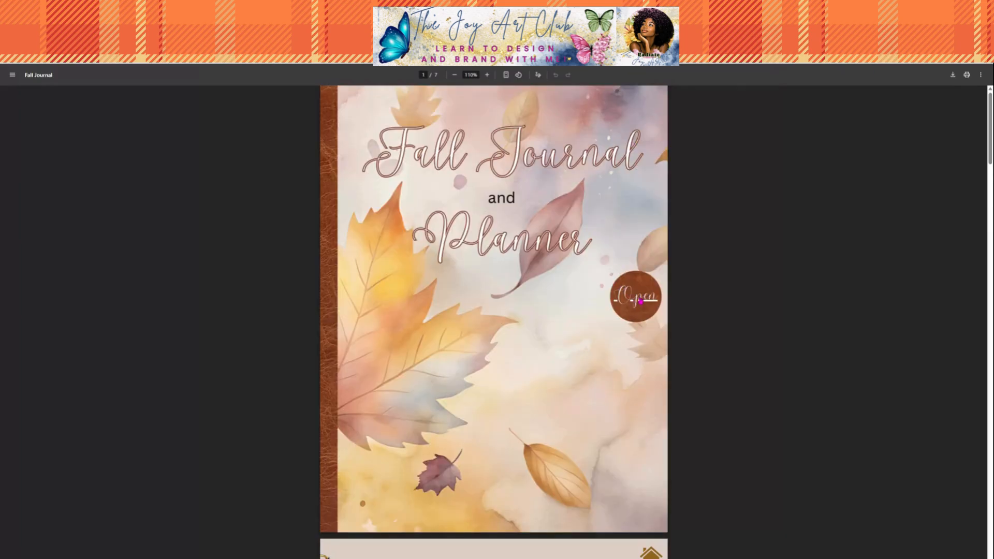
left_click(640, 301)
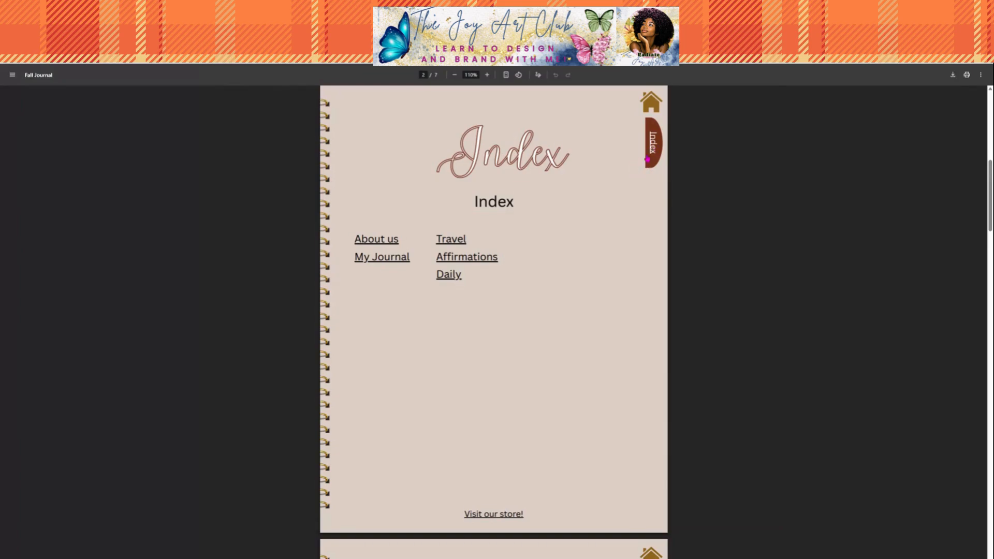
Test the About us link from the Index, plus the About Us page's house icon and Index tab, reopening the planner from the cover in between
left_click(381, 243)
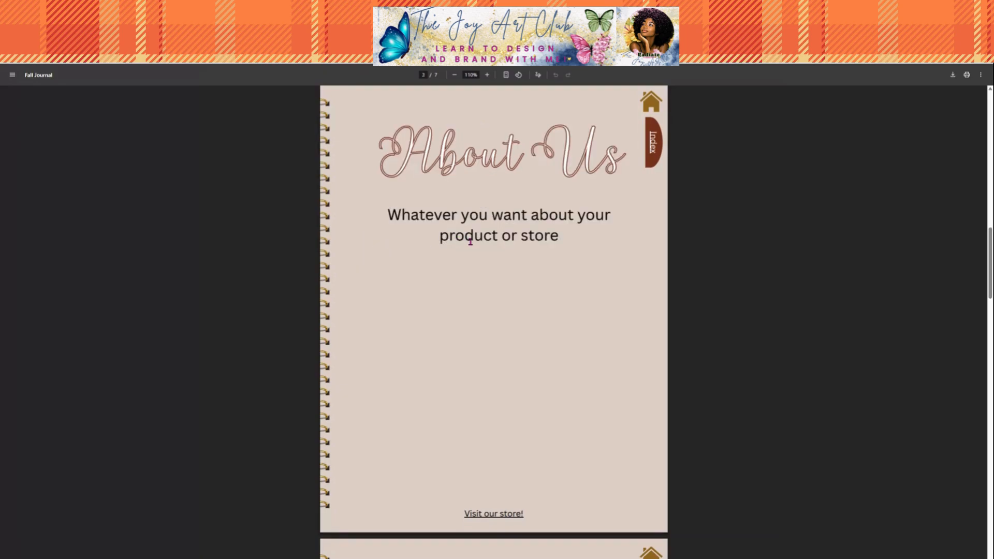
left_click(653, 107)
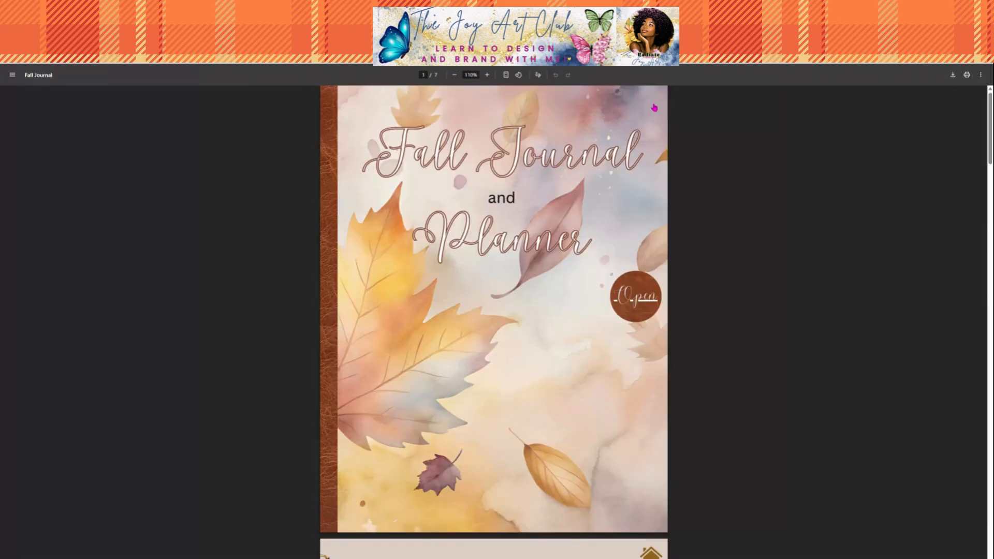
left_click(638, 304)
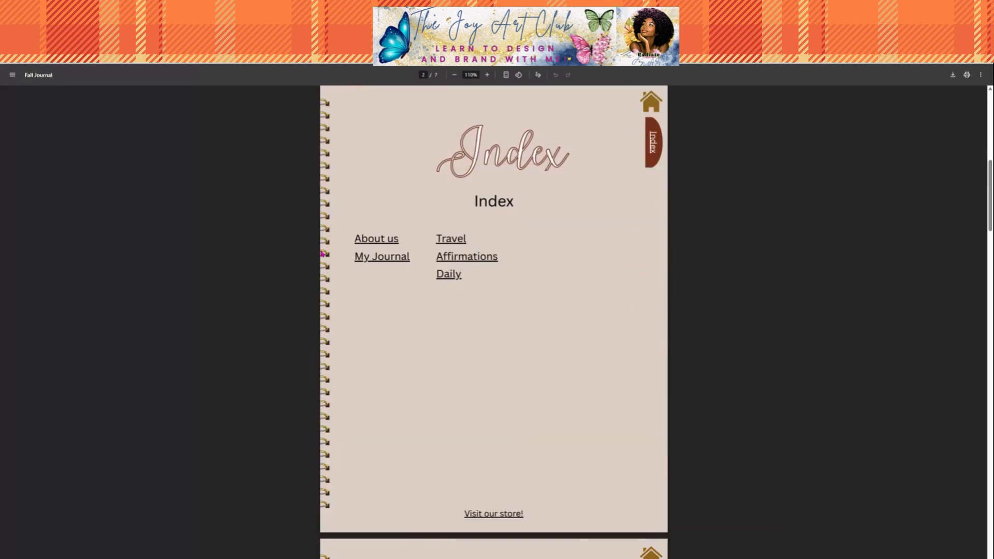
left_click(366, 243)
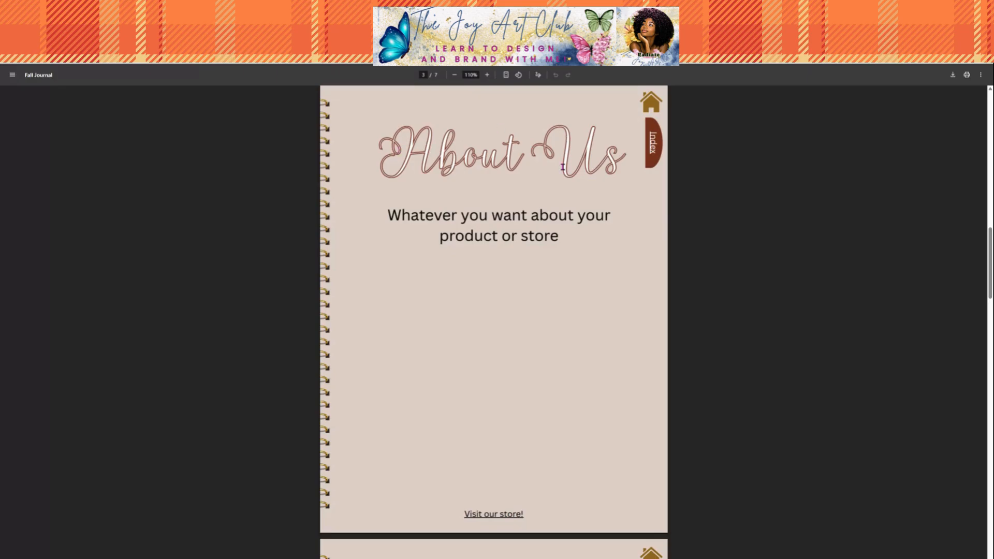
left_click(653, 149)
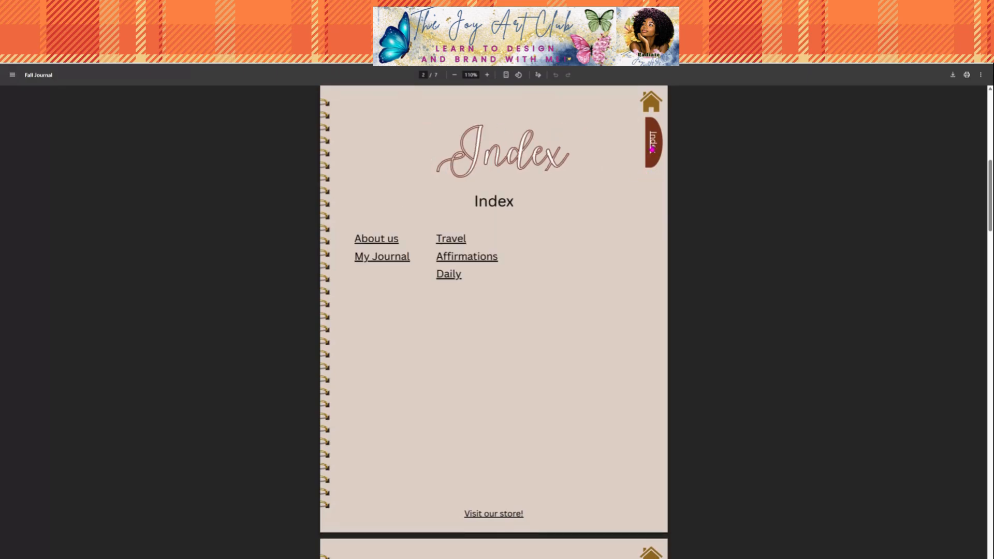
Test the Travel and My Journal links on the Index page, returning from each page through its Index tab
left_click(450, 240)
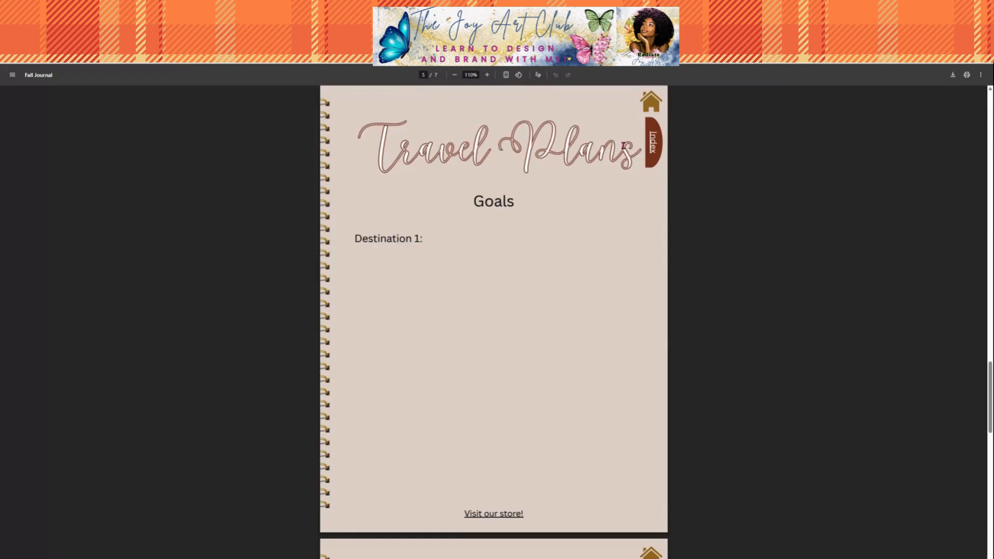
left_click(652, 154)
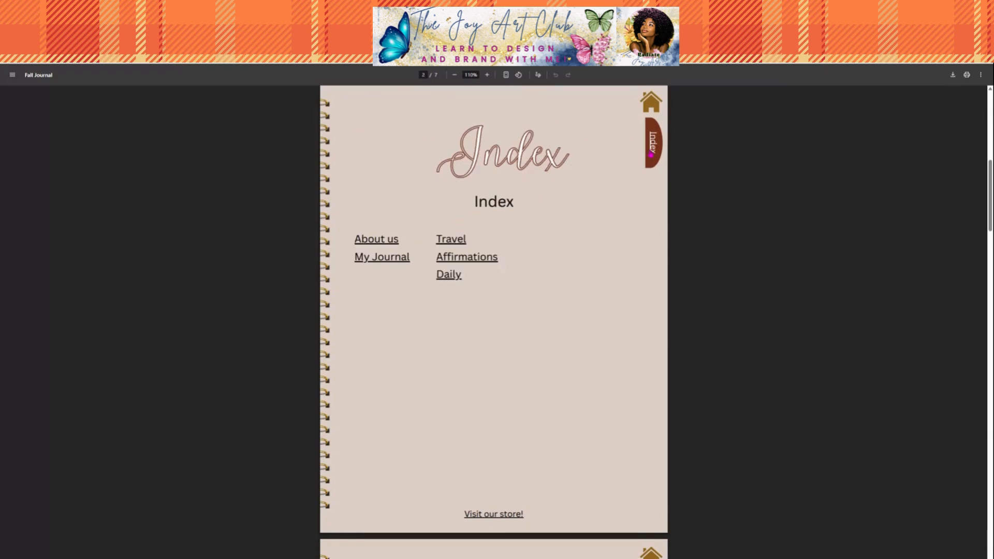
left_click(374, 264)
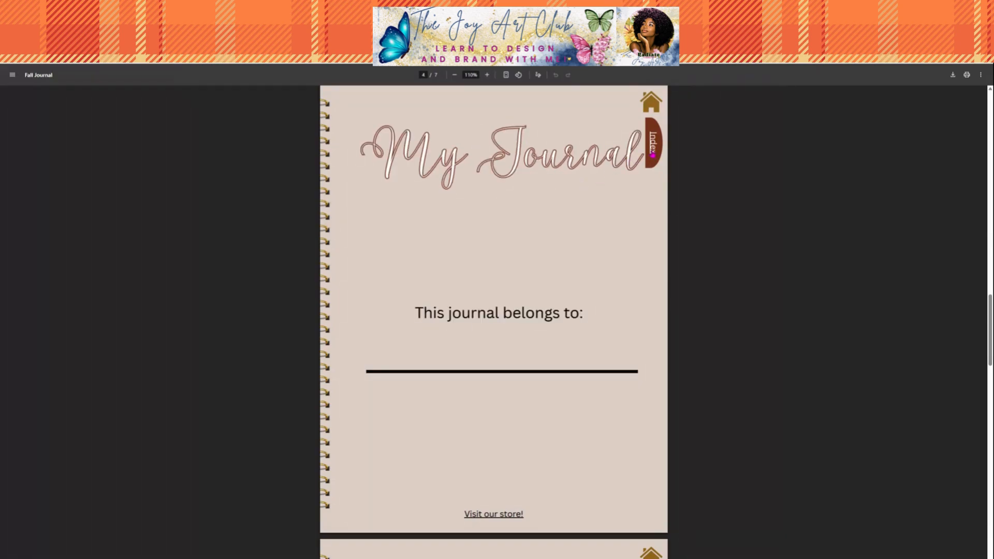
left_click(653, 155)
Test the Affirmations and Daily links on the Index page, going back from each page with its Index tab
left_click(470, 262)
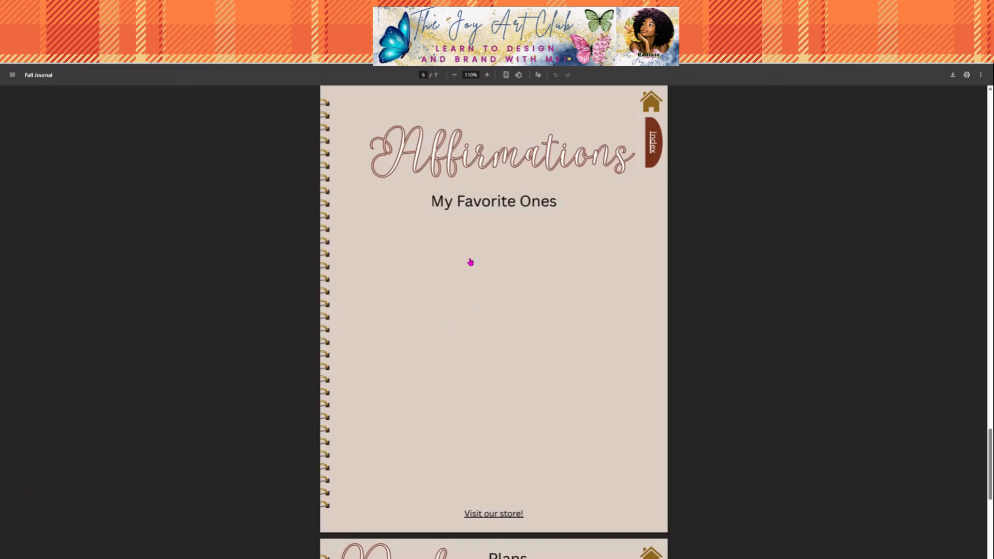
left_click(655, 152)
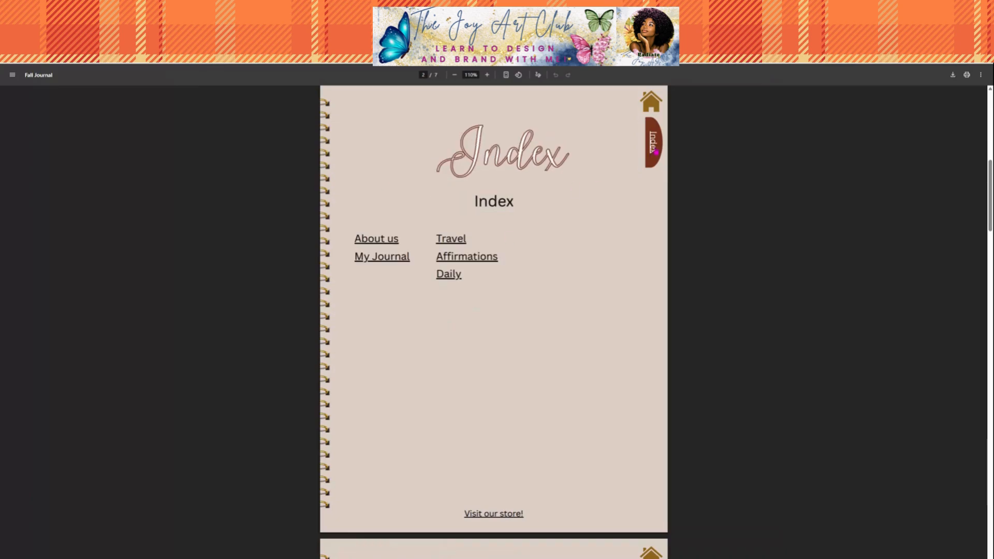
left_click(448, 275)
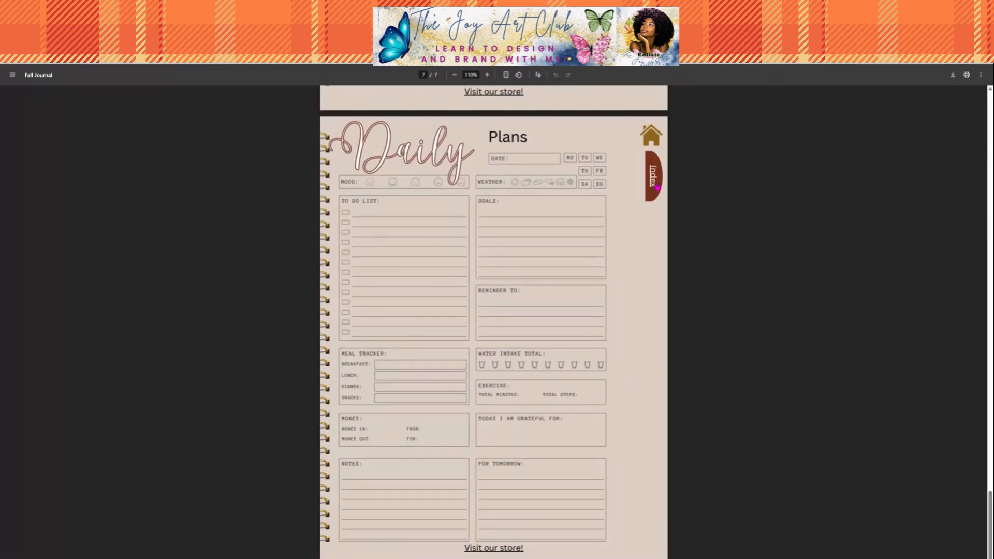
left_click(653, 184)
Return to the cover through the Index page's house icon and test the cover's Open link again
left_click(651, 109)
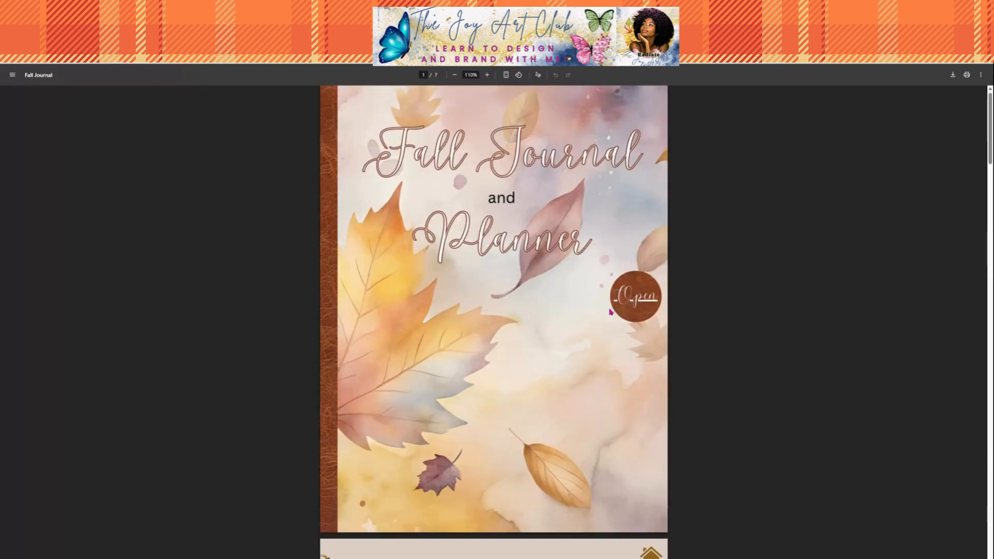
left_click(628, 300)
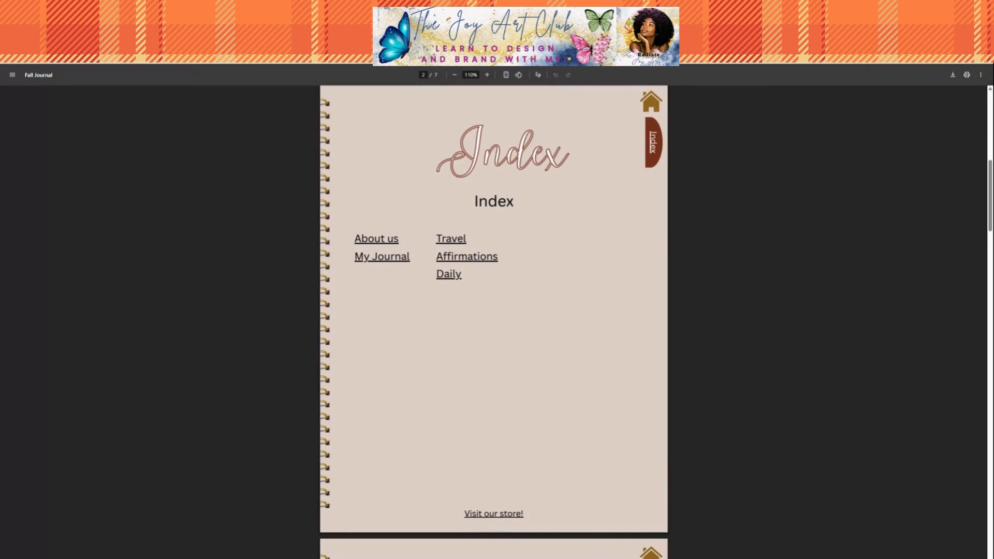
scroll(597, 324, "up", 8)
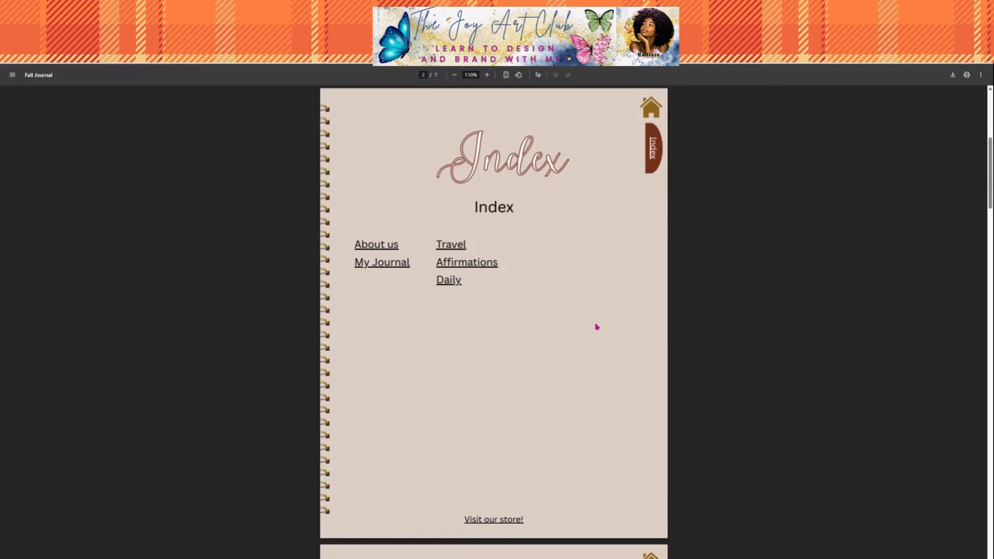